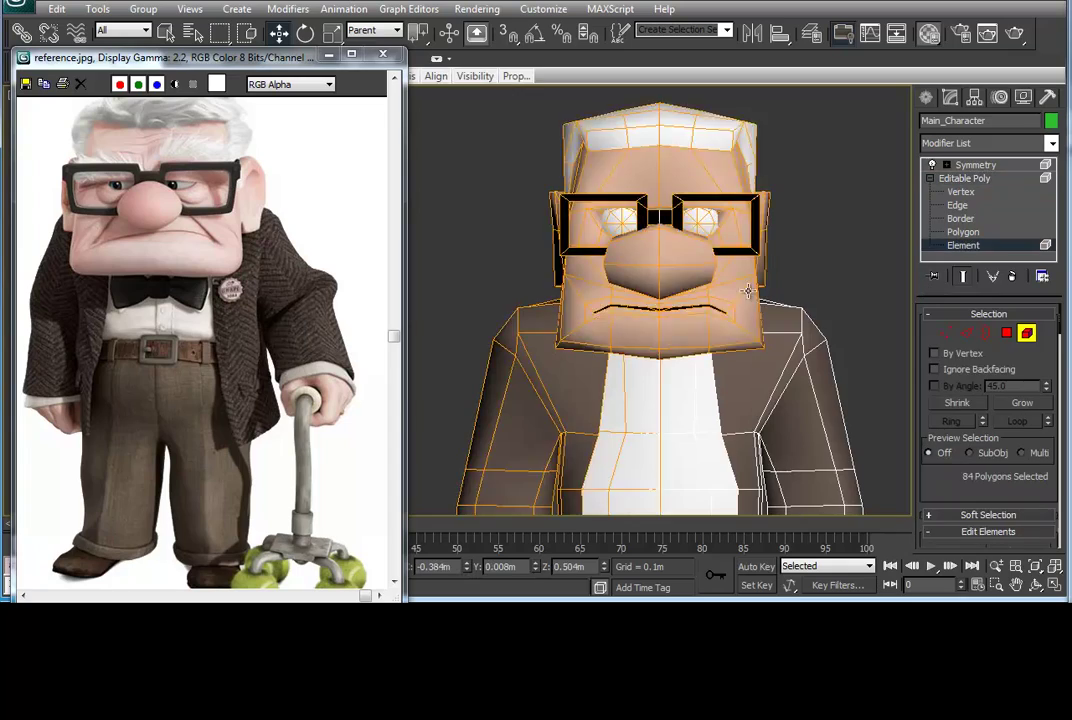
Select the head element, add an Unwrap UVW modifier and open the Edit UVWs window.
mouse_move(690, 300)
alt+middle_down()
mouse_move(621, 272)
mouse_move(703, 232)
alt+middle_up()
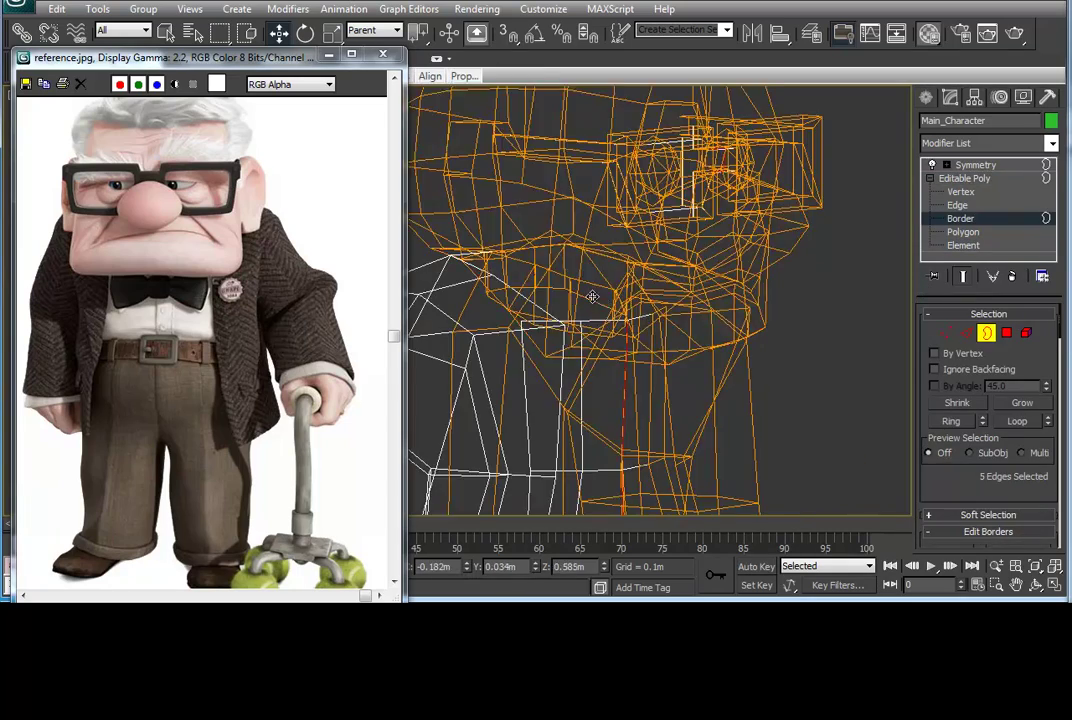
click(1052, 143)
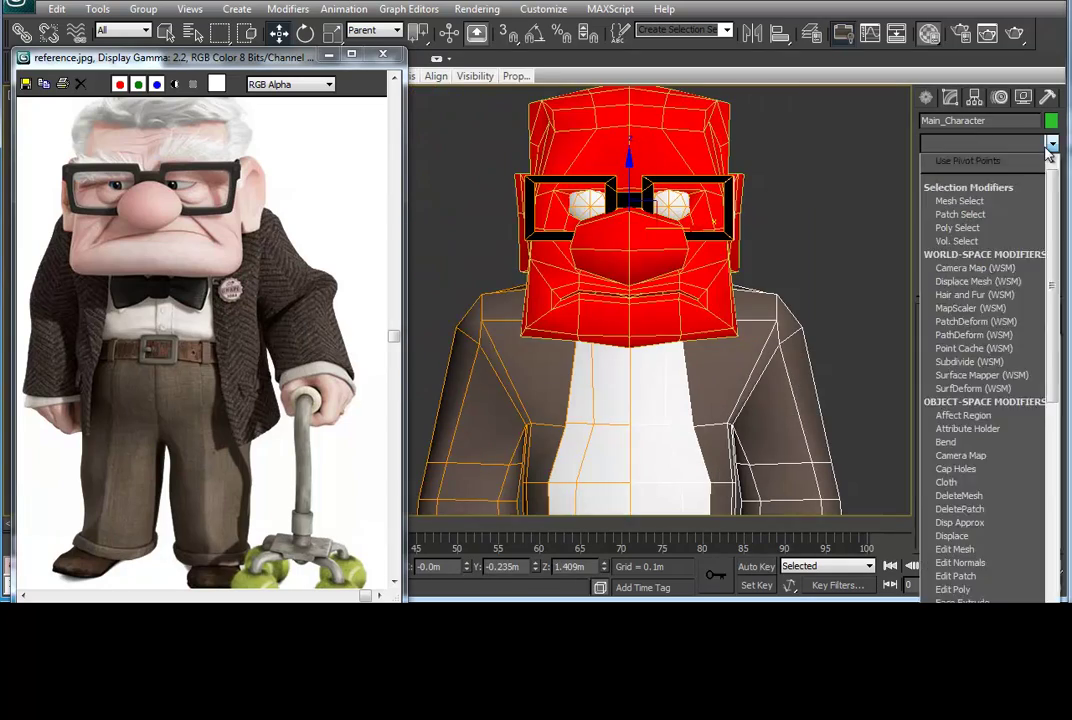
click(985, 480)
click(984, 381)
Select all the head's faces at Face level and apply a Cylindrical projection.
click(333, 57)
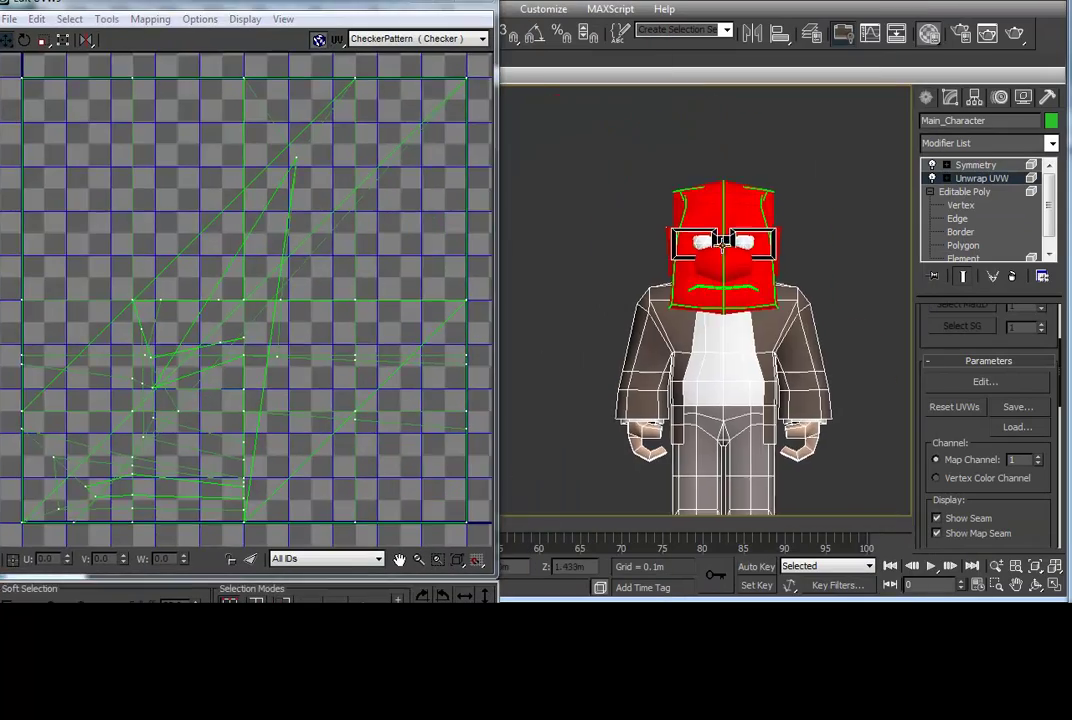
scroll(250, 300, down, 3)
alt+middle_drag(700, 300, 760, 290)
scroll(990, 420, down, 3)
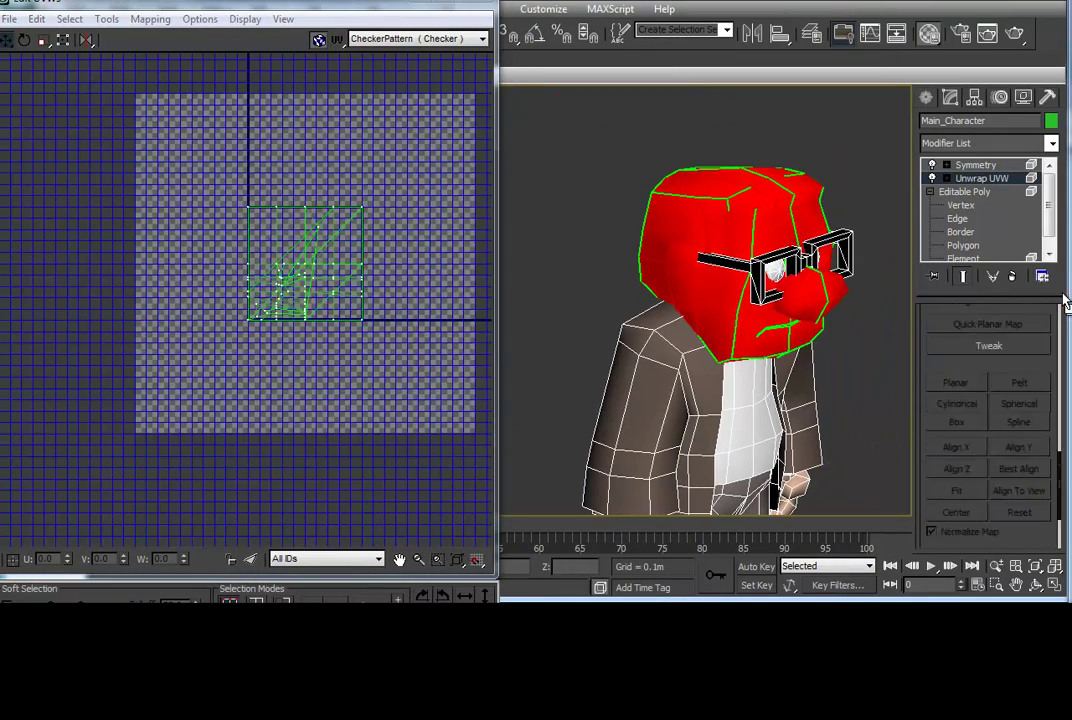
click(946, 178)
click(973, 218)
drag(1058, 470, 1060, 400)
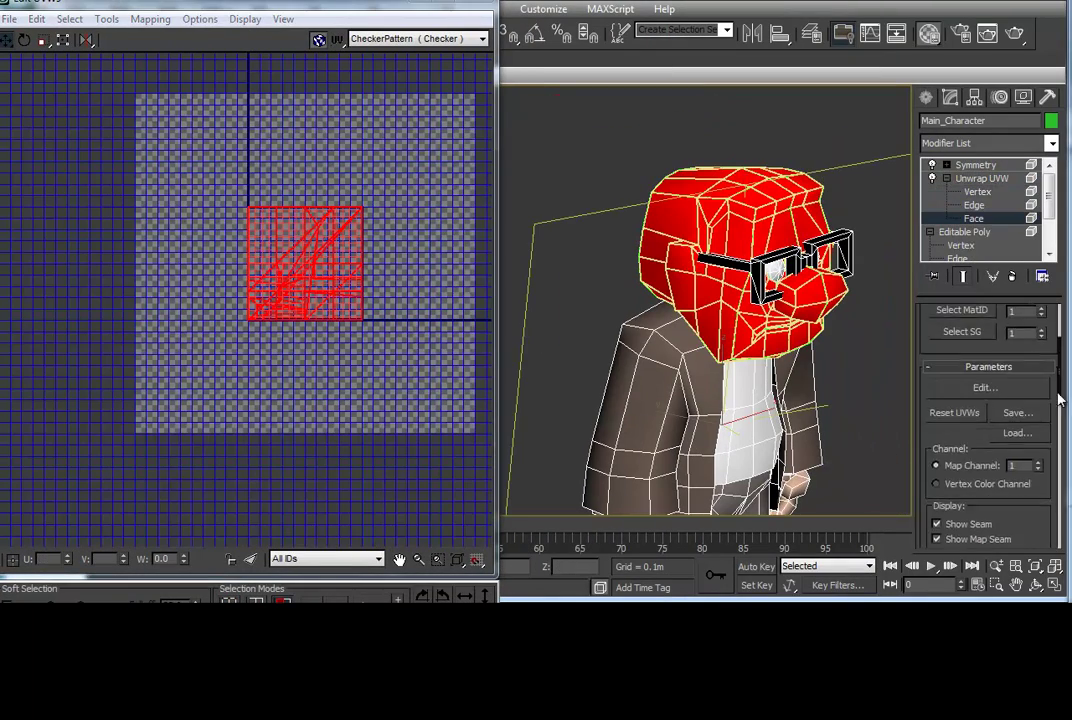
scroll(1060, 400, down, 5)
click(957, 433)
Inspect the cylindrical gizmo on the head from front, top and back views.
alt+middle_drag(808, 368, 592, 215)
key(f)
key(z)
alt+middle_drag(683, 303, 717, 328)
drag(325, 12, 310, 88)
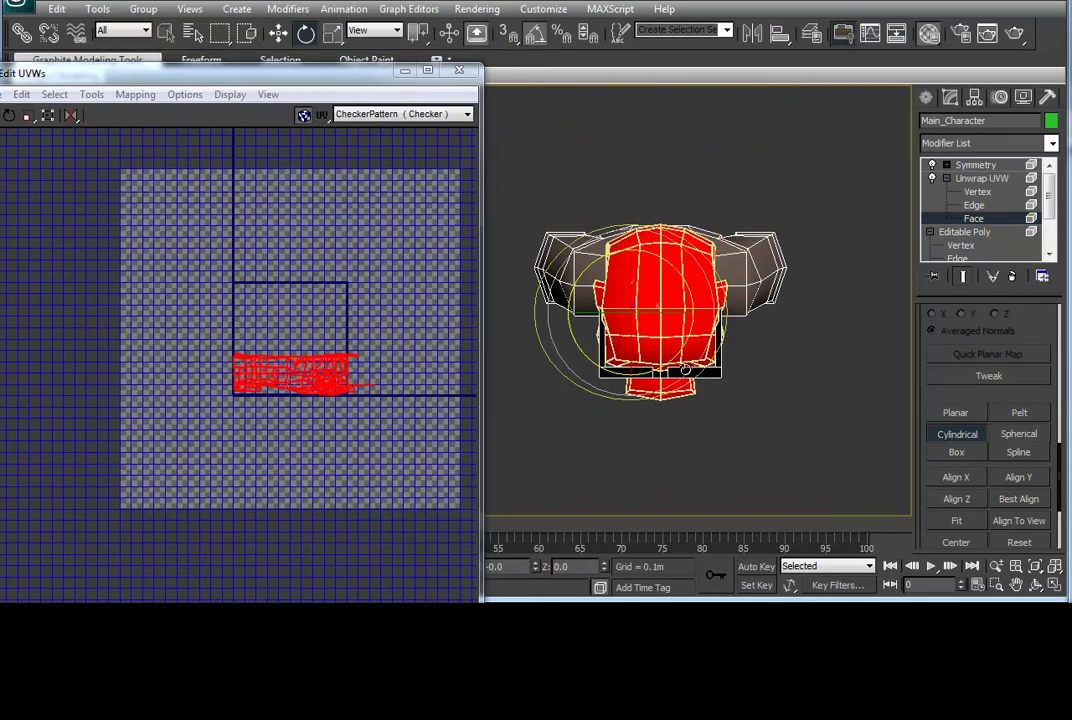
mouse_move(485, 310)
alt+middle_down()
mouse_move(603, 330)
mouse_move(807, 322)
alt+middle_up()
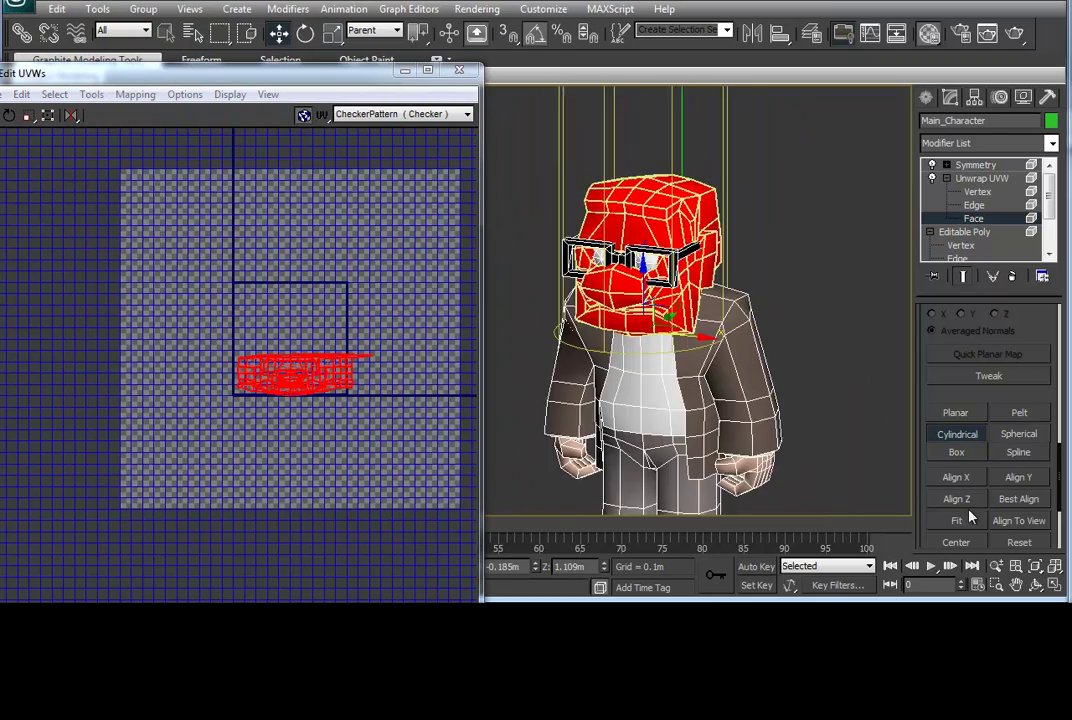
scroll(778, 419, down, 5)
scroll(714, 276, up, 4)
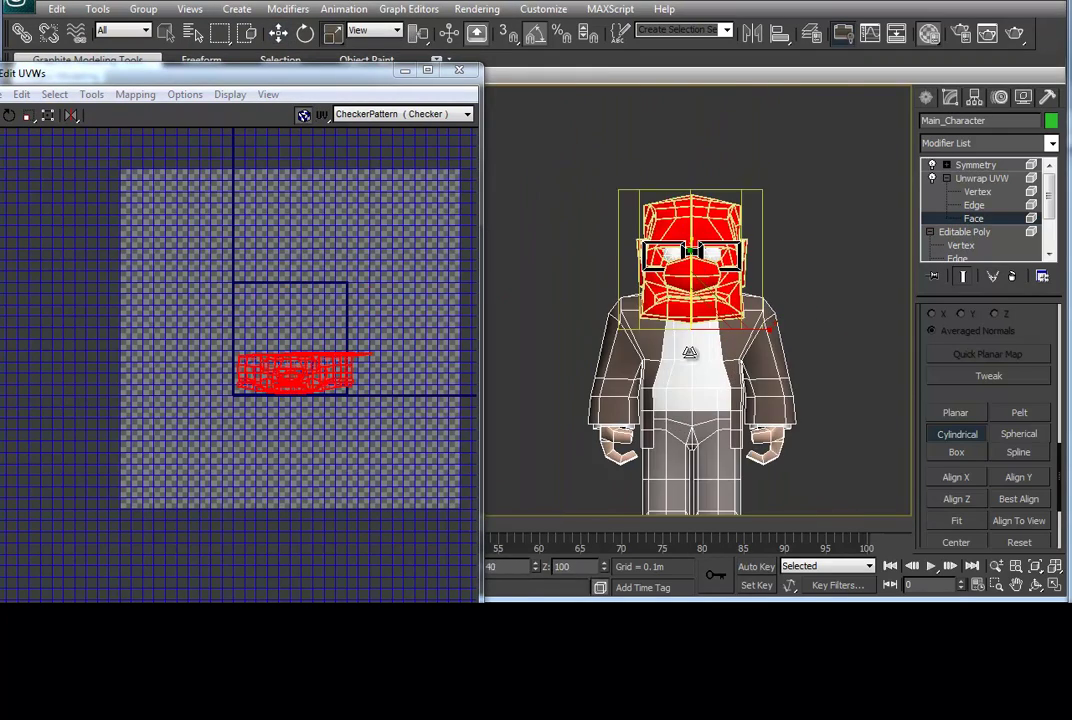
scroll(690, 348, up, 3)
mouse_move(690, 348)
alt+middle_down()
mouse_move(675, 292)
mouse_move(735, 403)
alt+middle_up()
Rotate the cylindrical gizmo and check the head's unrolled UVs from the side.
key(e)
key(q)
alt+middle_drag(786, 352, 640, 300)
middle_drag(378, 270, 375, 302)
scroll(988, 420, up, 3)
scroll(988, 420, down, 5)
drag(150, 72, 207, 52)
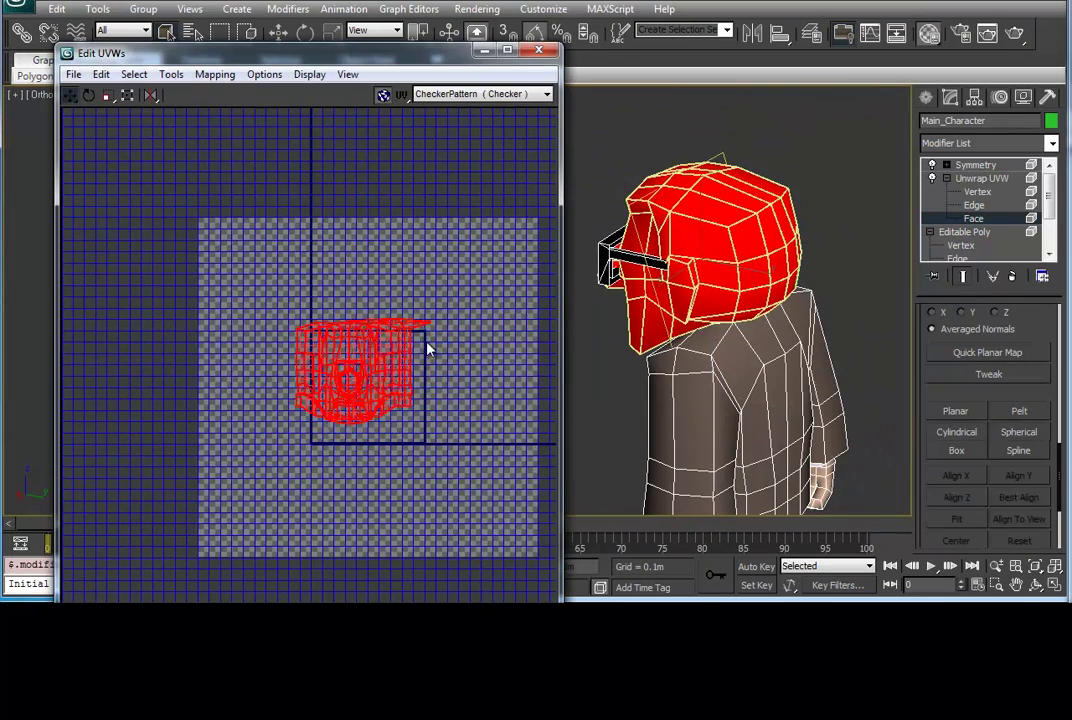
Switch to UV vertex mode and frame the head's layout in the editor.
scroll(311, 363, up, 4)
key(1)
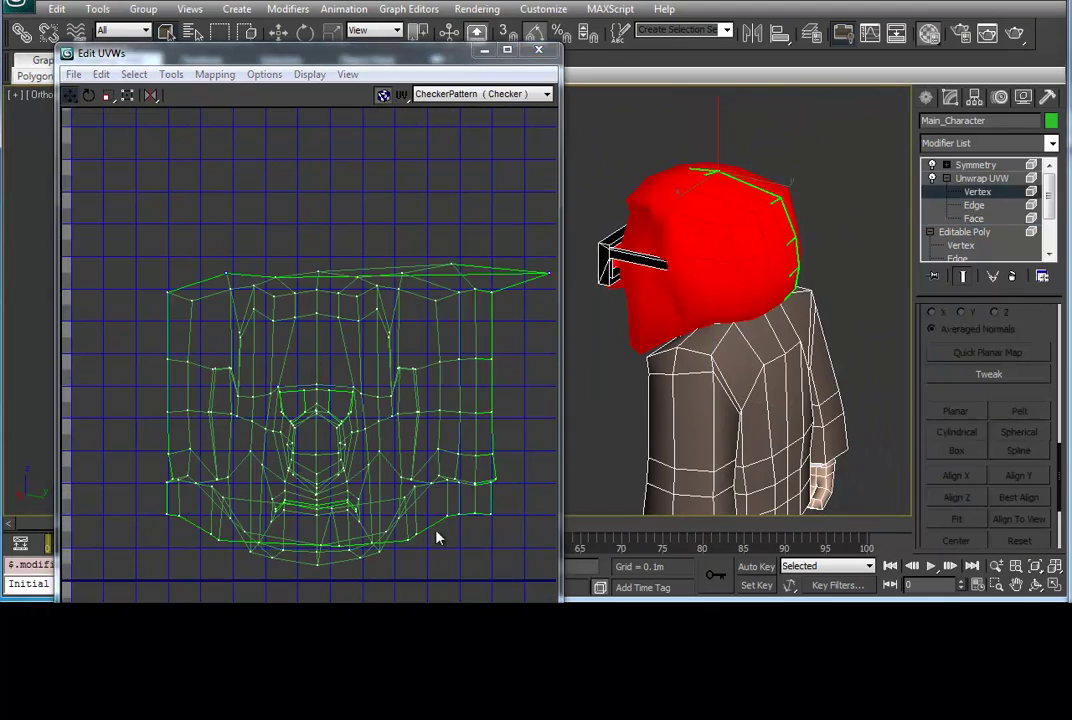
middle_drag(548, 272, 490, 286)
scroll(495, 288, up, 2)
right_click(350, 278)
scroll(363, 240, up, 2)
middle_drag(136, 245, 371, 262)
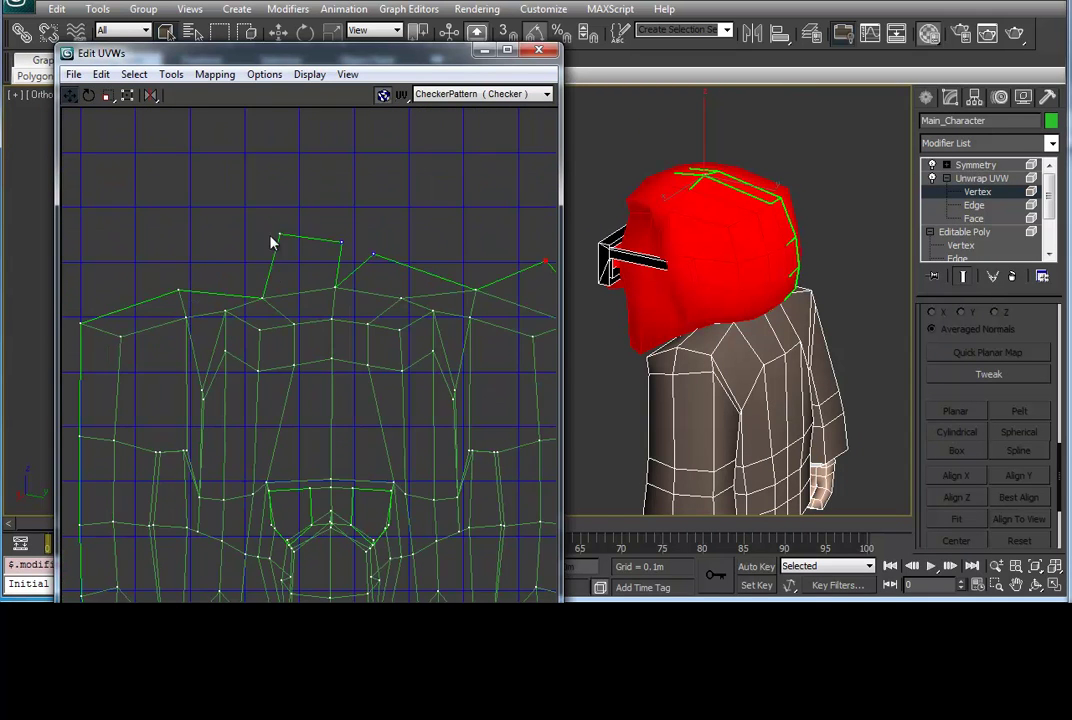
scroll(373, 253, down, 5)
Select all the head's UVs and stretch the layout horizontally wider.
key(ctrl+a)
key(2)
drag(359, 262, 562, 262)
key(1)
key(ctrl+d)
scroll(383, 275, up, 2)
right_click(388, 280)
key(Escape)
scroll(390, 247, up, 2)
Pull a stray vertex on the layout's top edge left back into line.
click(446, 278)
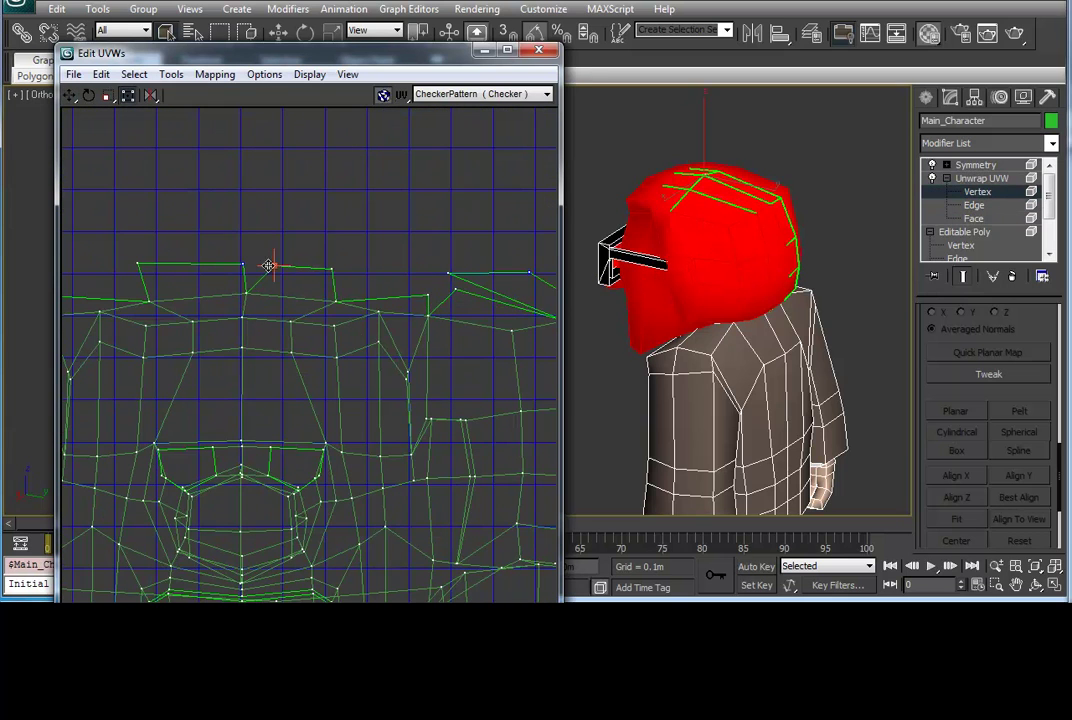
middle_drag(479, 219, 365, 281)
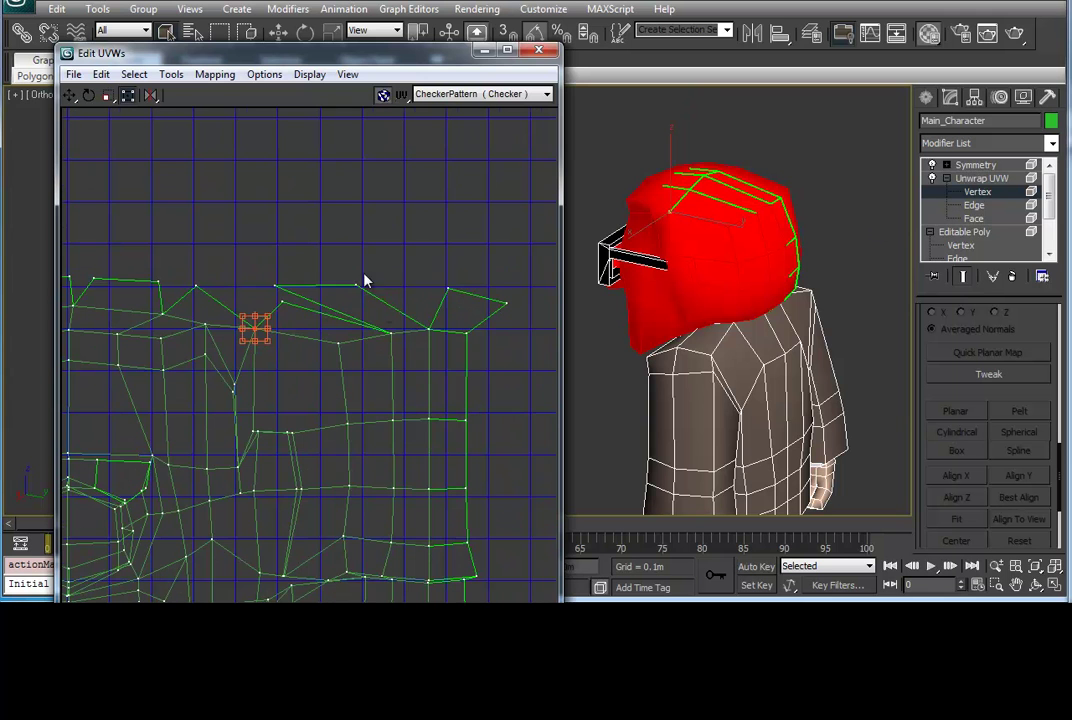
scroll(400, 276, down, 3)
scroll(463, 263, up, 4)
right_click(288, 340)
key(Escape)
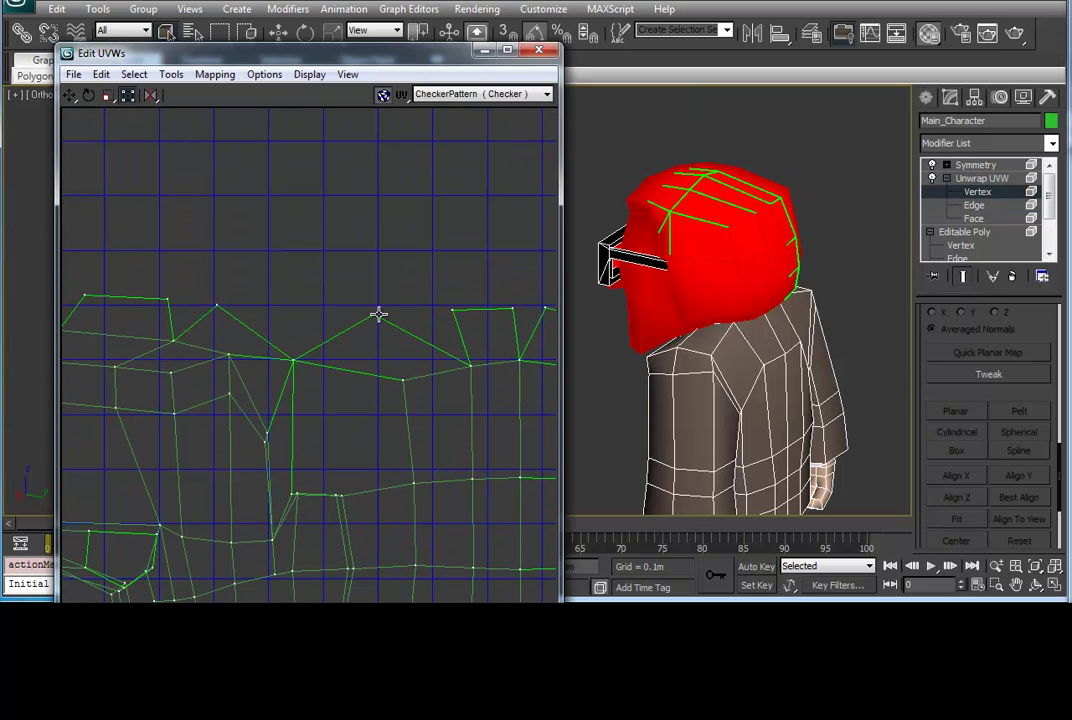
right_click(293, 358)
scroll(266, 294, up, 1)
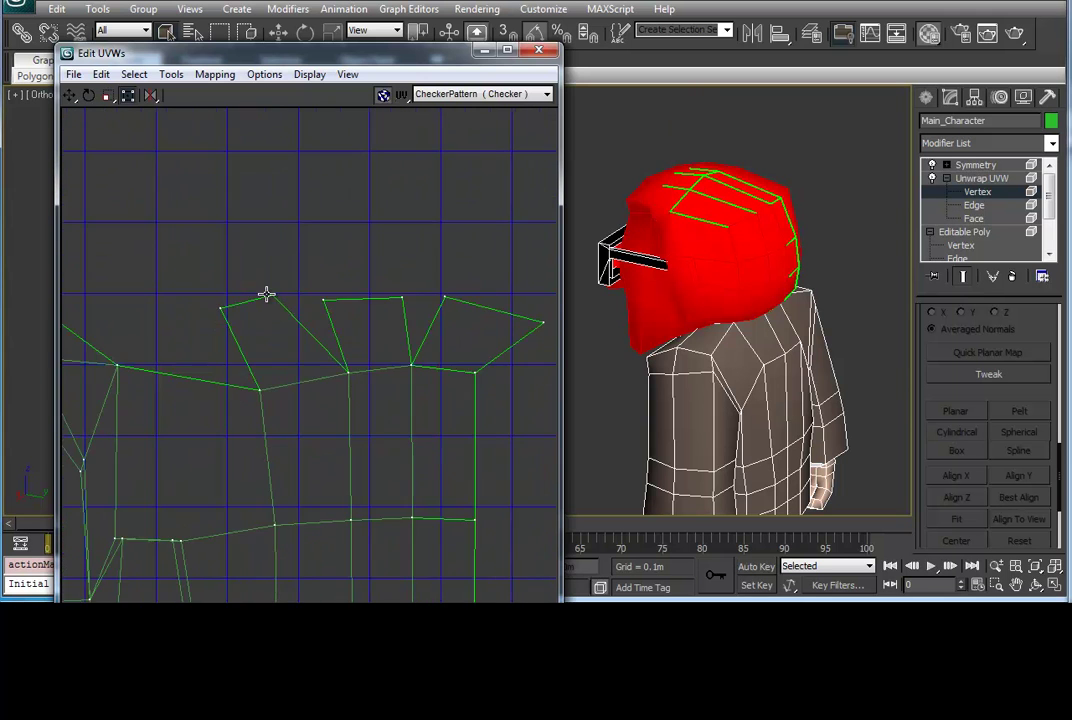
scroll(422, 309, up, 3)
mouse_move(350, 50)
mouse_down()
mouse_move(346, 6)
mouse_move(335, 12)
mouse_up()
scroll(347, 110, down, 3)
scroll(421, 167, up, 2)
scroll(366, 191, up, 1)
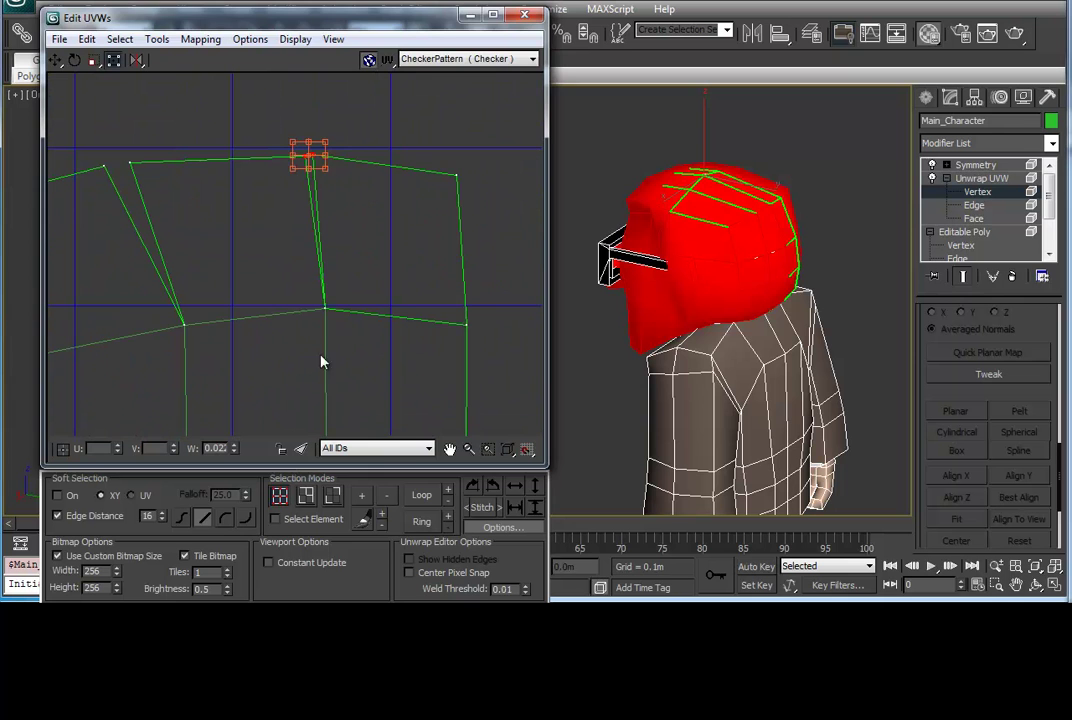
Zoom across the head's UV layout and pick out a single vertex to adjust.
right_click(357, 185)
scroll(342, 244, up, 2)
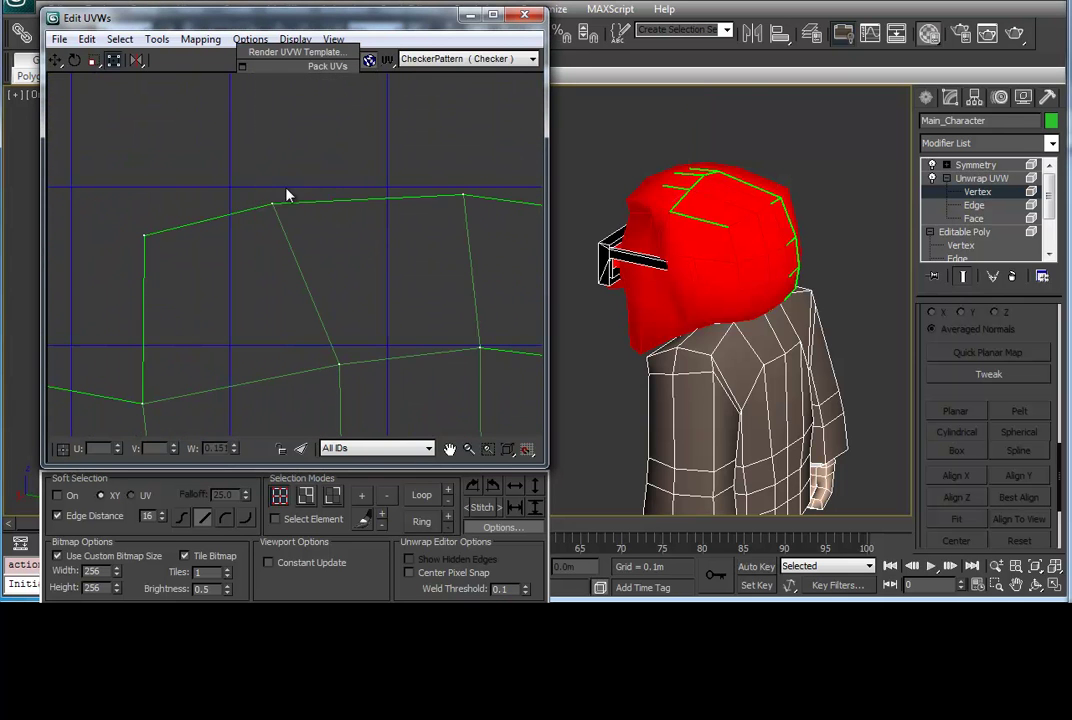
scroll(287, 195, down, 2)
scroll(309, 215, down, 2)
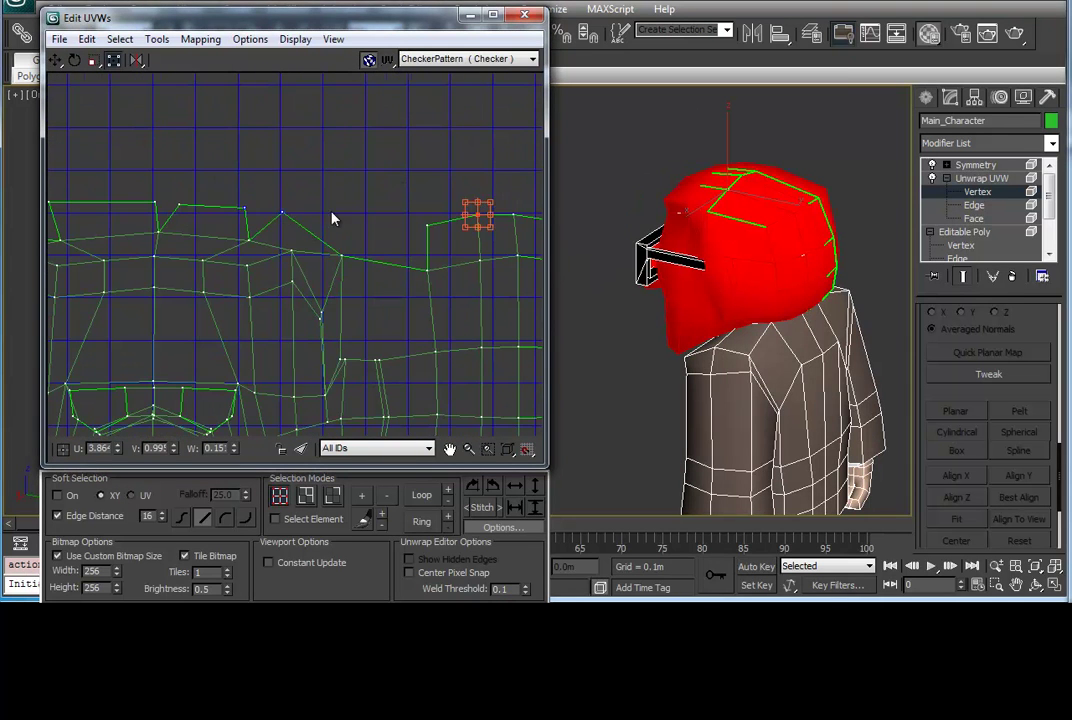
scroll(316, 228, down, 3)
scroll(488, 297, down, 1)
scroll(713, 244, up, 1)
scroll(359, 191, up, 3)
scroll(330, 210, up, 3)
click(292, 232)
scroll(328, 290, down, 3)
scroll(317, 289, up, 3)
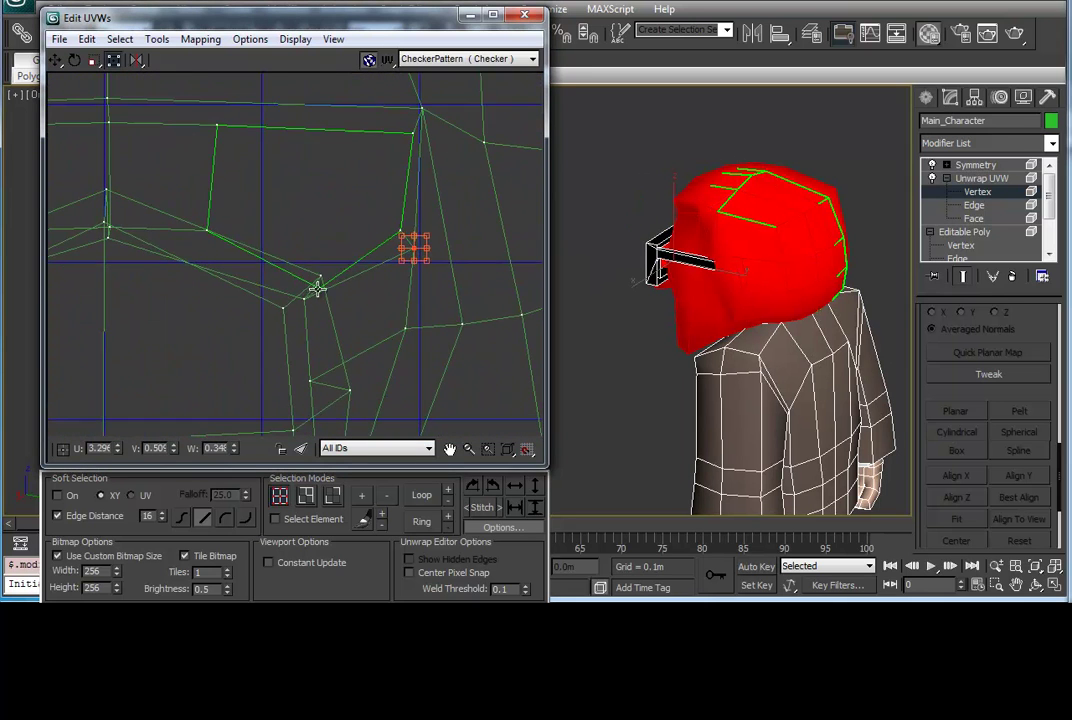
scroll(324, 267, down, 1)
click(355, 296)
Nudge the selected UV vertex slightly upward to straighten its edge.
scroll(354, 294, up, 2)
scroll(322, 234, down, 2)
scroll(325, 215, down, 2)
scroll(402, 206, down, 2)
scroll(342, 191, down, 2)
scroll(257, 253, up, 5)
drag(262, 261, 270, 243)
scroll(373, 246, down, 2)
scroll(352, 354, down, 2)
scroll(326, 243, down, 1)
scroll(315, 245, up, 2)
scroll(304, 246, up, 2)
scroll(294, 256, up, 3)
scroll(294, 256, up, 2)
Marquee-select a small cluster of lower-border vertices and centre them in view.
drag(409, 366, 412, 268)
scroll(250, 252, down, 3)
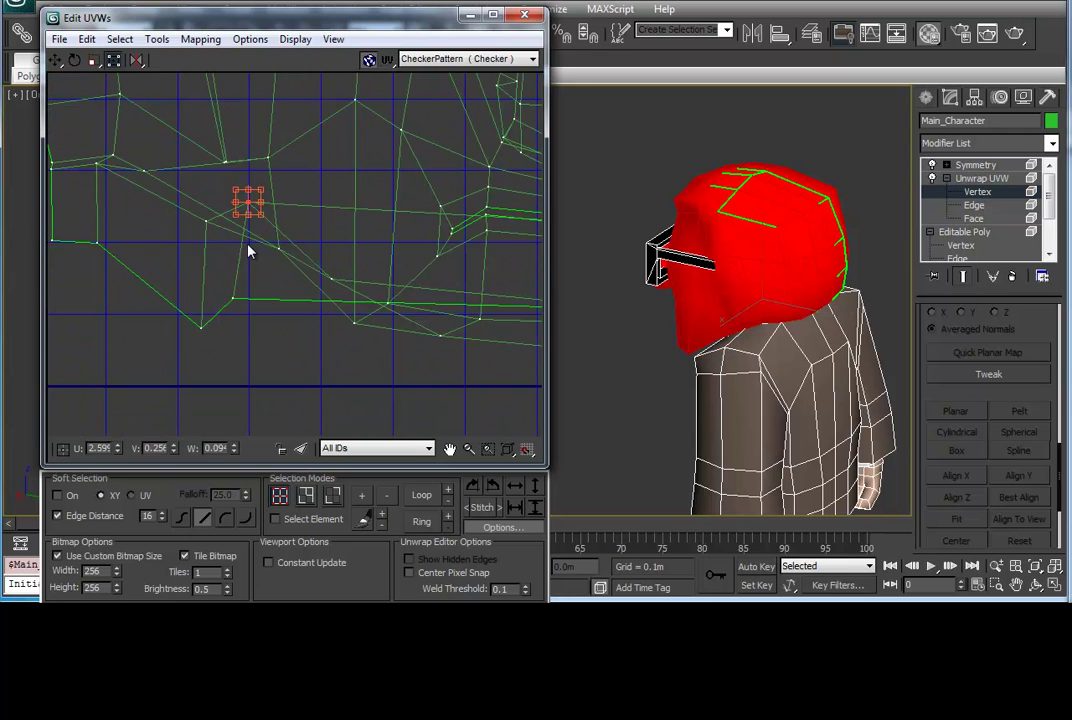
scroll(300, 280, up, 2)
scroll(397, 278, down, 3)
scroll(371, 270, down, 2)
scroll(323, 246, down, 1)
scroll(300, 265, up, 3)
middle_drag(292, 280, 340, 215)
scroll(340, 215, up, 2)
middle_drag(451, 233, 258, 250)
scroll(400, 230, up, 2)
scroll(364, 251, down, 2)
scroll(355, 270, down, 2)
click(352, 280)
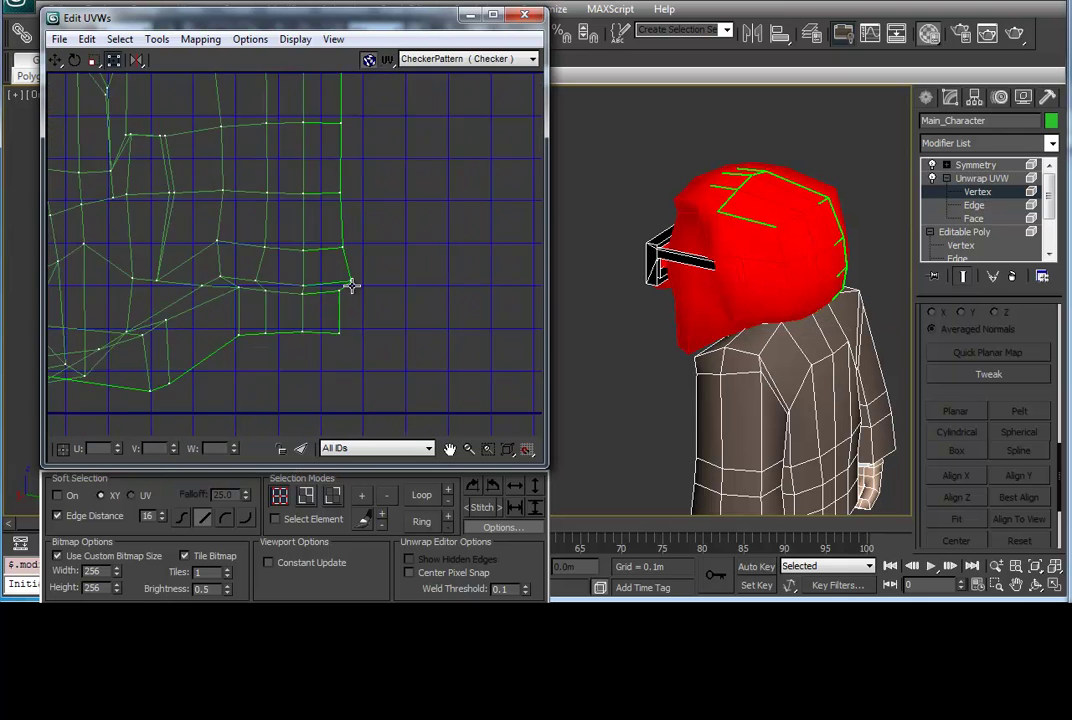
Drag another vertex into place and select further single vertices along the lower border.
middle_drag(392, 227, 363, 245)
middle_drag(153, 234, 338, 234)
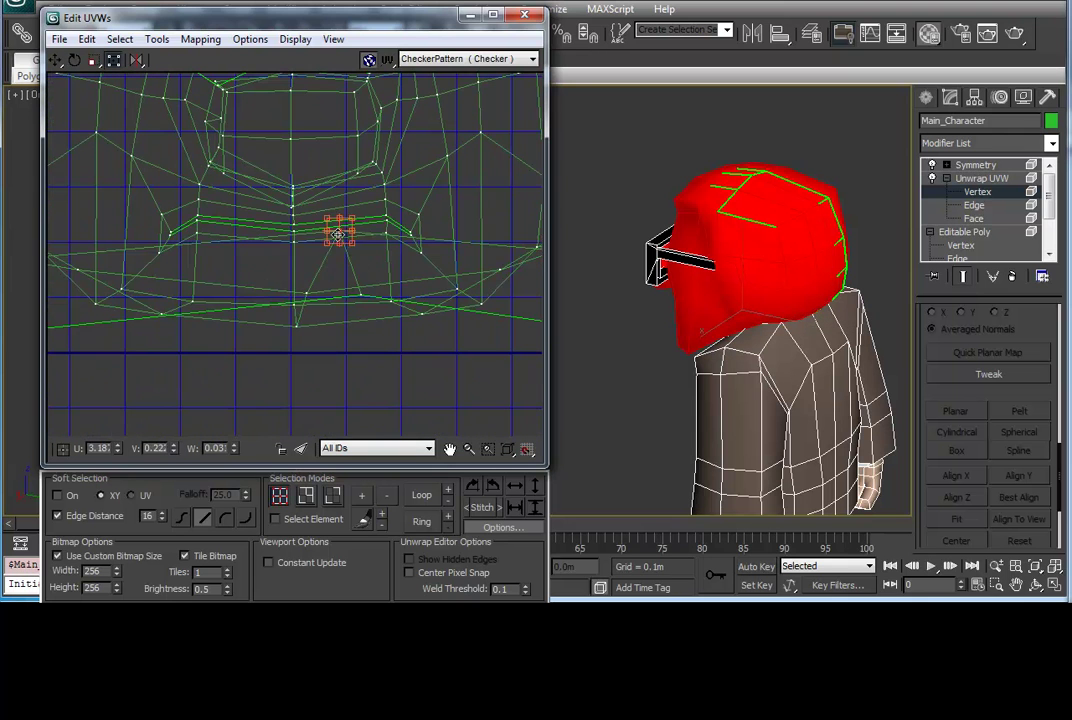
middle_drag(340, 318, 416, 289)
click(416, 289)
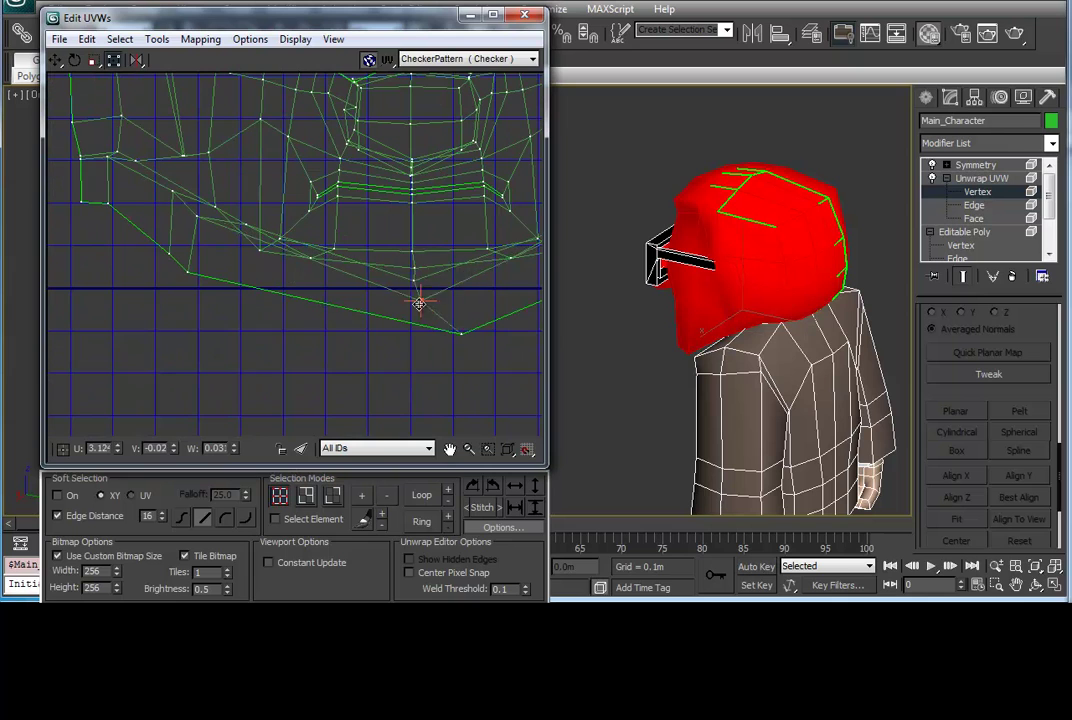
scroll(419, 303, up, 2)
scroll(380, 285, down, 2)
scroll(285, 330, up, 1)
scroll(359, 282, down, 1)
scroll(318, 296, up, 2)
scroll(318, 296, down, 1)
middle_drag(313, 299, 433, 251)
click(352, 256)
scroll(378, 273, up, 1)
scroll(380, 278, up, 2)
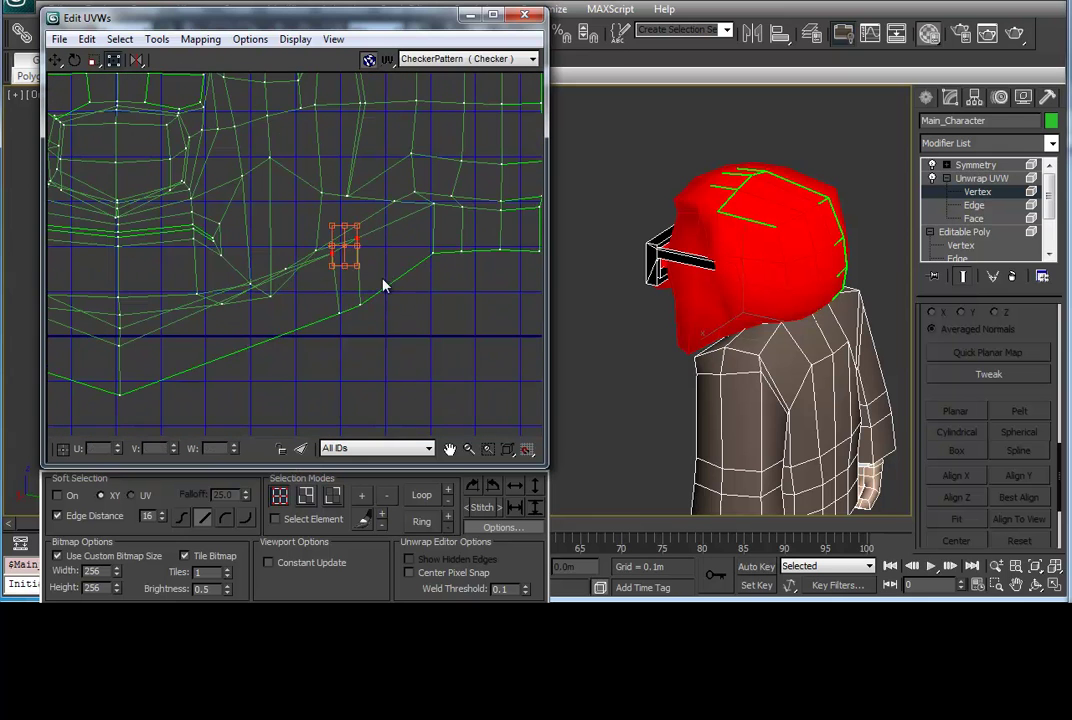
scroll(340, 272, down, 2)
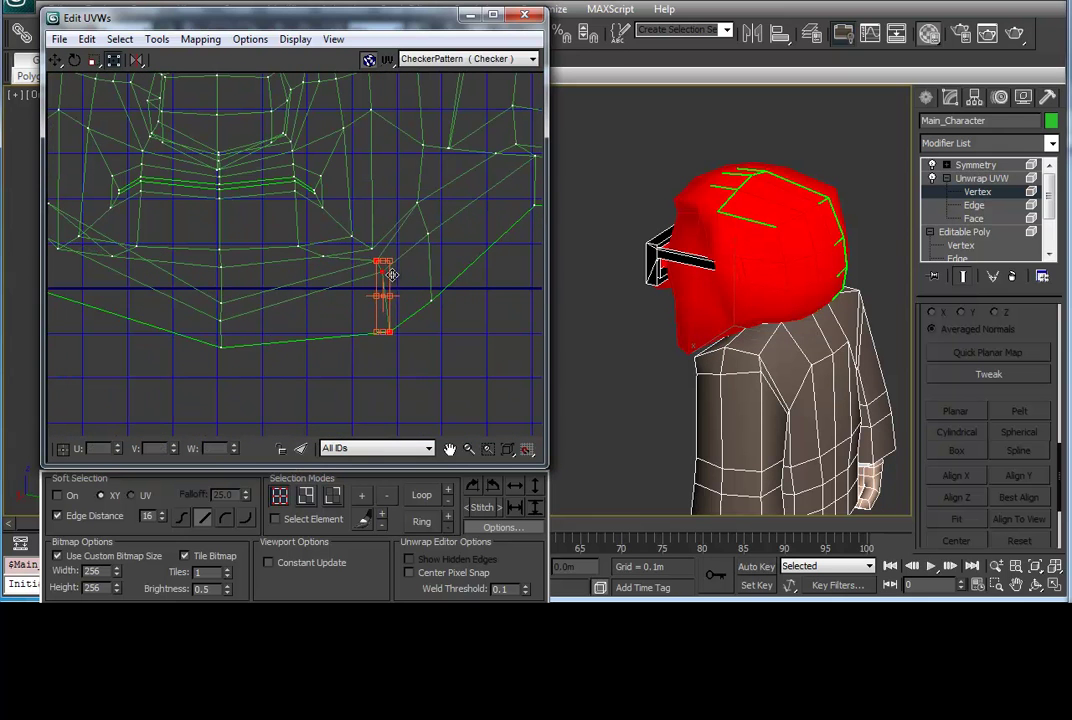
Undo the last UV edit while zooming in and out on the head layout.
scroll(388, 280, down, 1)
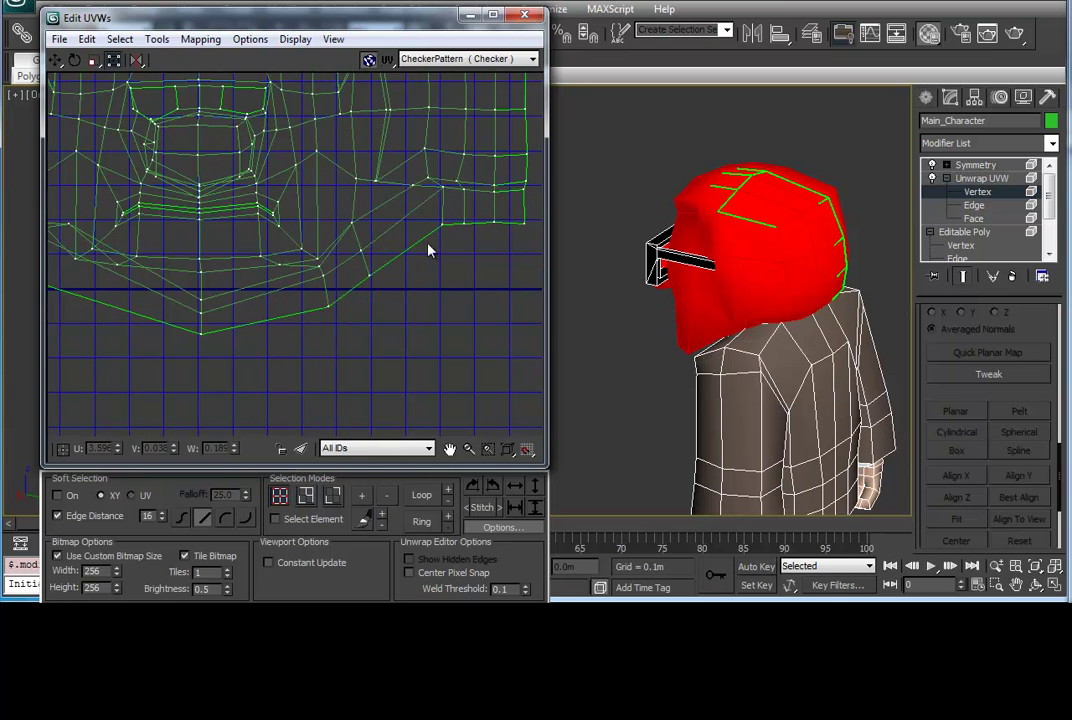
scroll(428, 250, up, 2)
key(ctrl+z)
scroll(390, 237, down, 2)
scroll(375, 330, up, 2)
scroll(414, 205, up, 2)
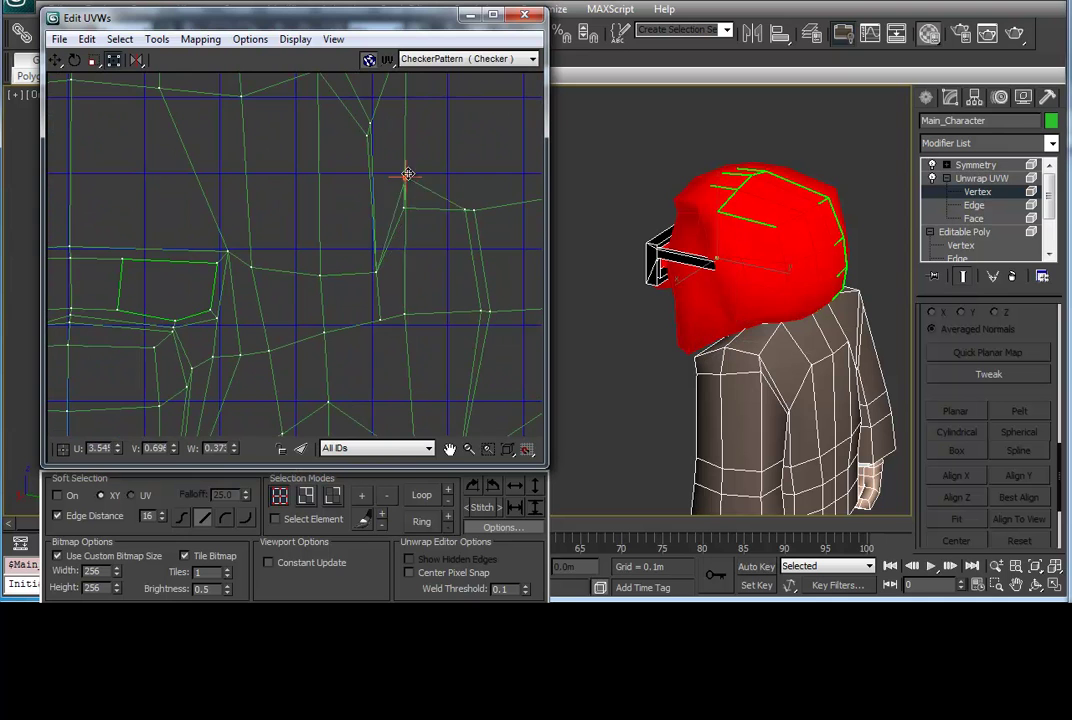
Select centre-seam vertices on the head UVs, panning the layout down to follow them.
click(409, 192)
scroll(405, 367, down, 2)
mouse_move(409, 362)
middle_down()
mouse_move(400, 280)
mouse_move(199, 232)
middle_up()
click(292, 192)
middle_drag(292, 192, 305, 302)
click(220, 300)
Bring the chest UV layout into view and pick a vertex on it.
scroll(205, 327, down, 2)
click(266, 210)
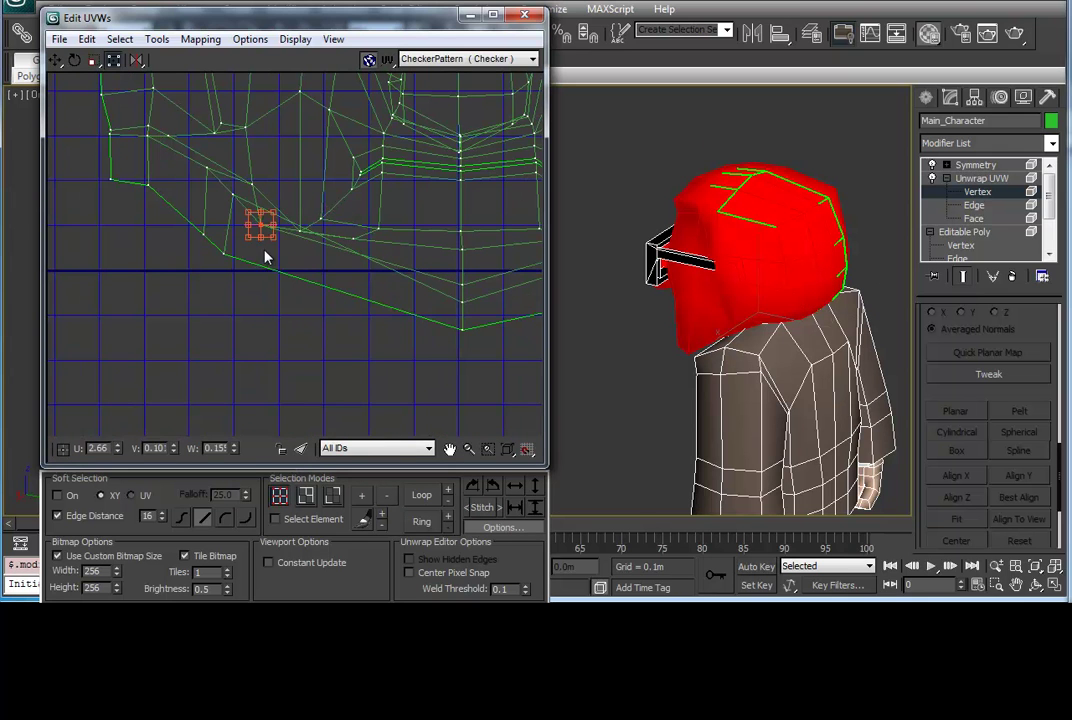
middle_drag(204, 181, 165, 287)
scroll(165, 287, up, 2)
scroll(390, 242, down, 4)
scroll(334, 300, up, 3)
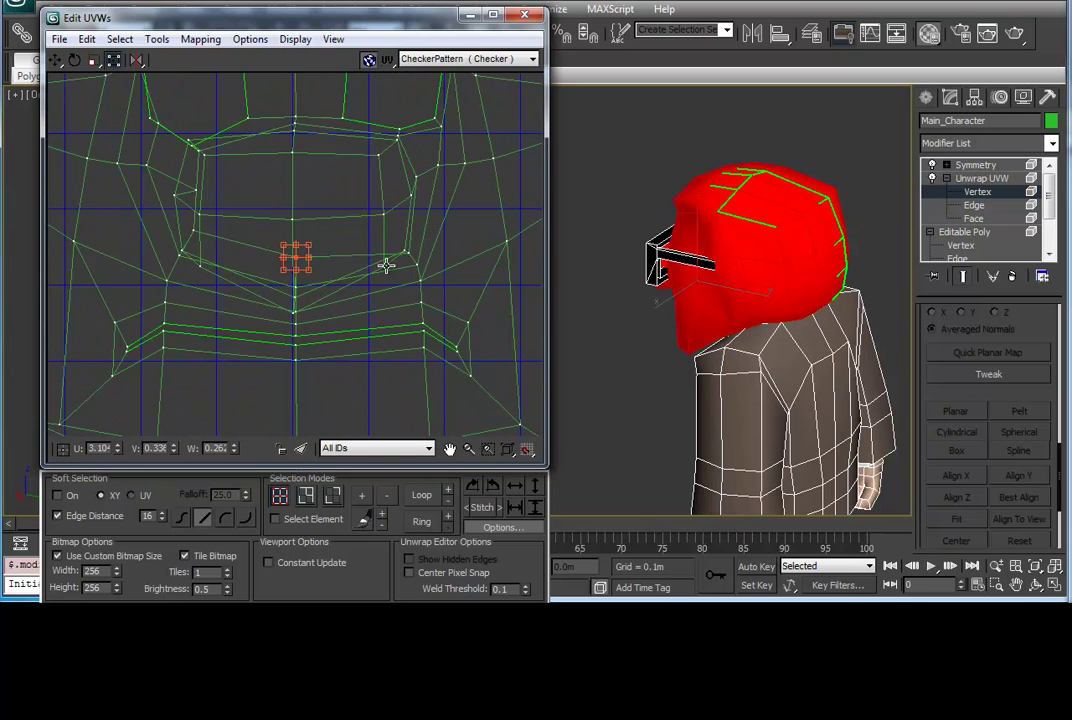
Clear the selection and pick a single seam vertex to reposition around the eye region.
click(310, 285)
scroll(328, 271, up, 2)
scroll(300, 318, down, 1)
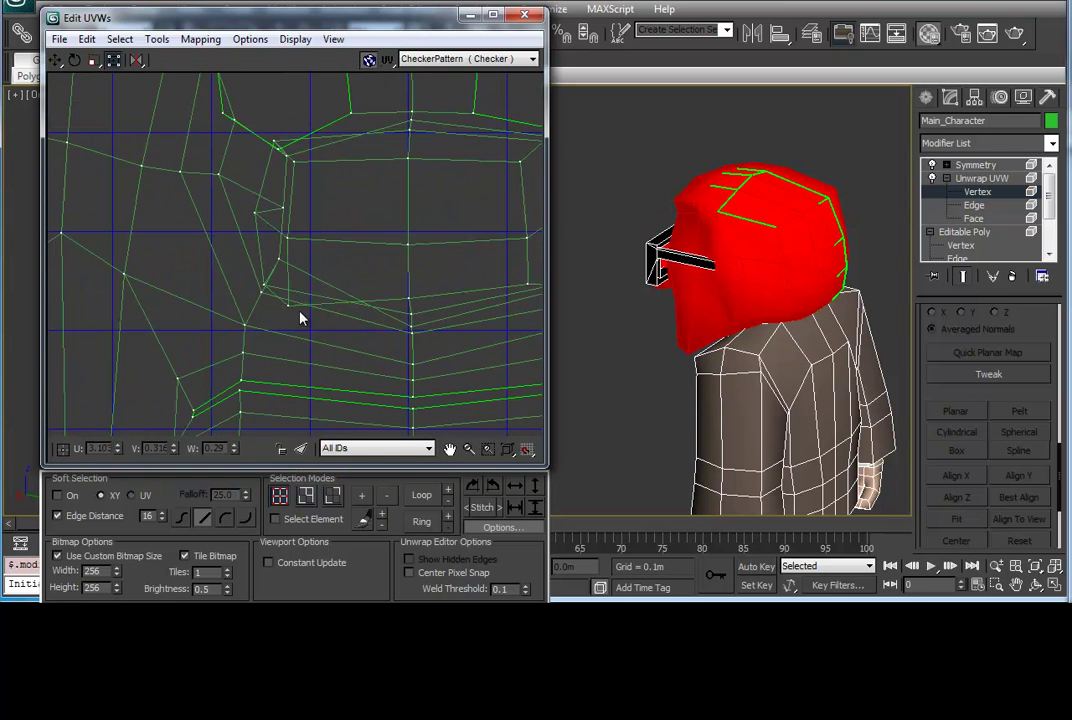
click(285, 259)
scroll(284, 229, down, 2)
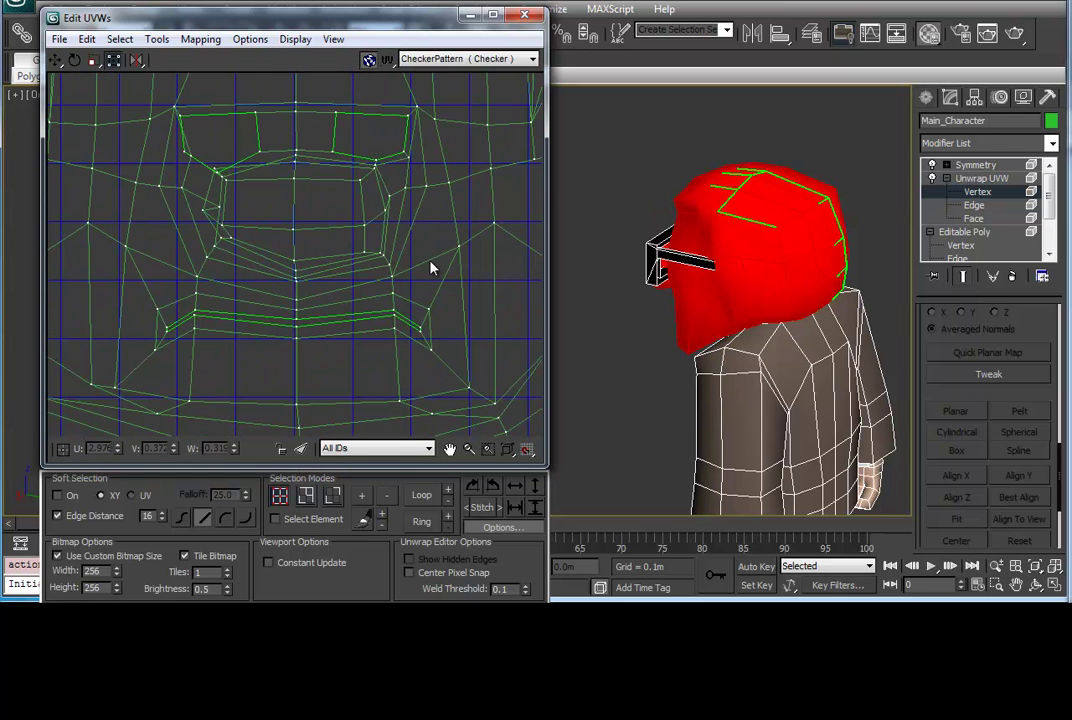
middle_drag(431, 268, 421, 237)
scroll(313, 237, up, 3)
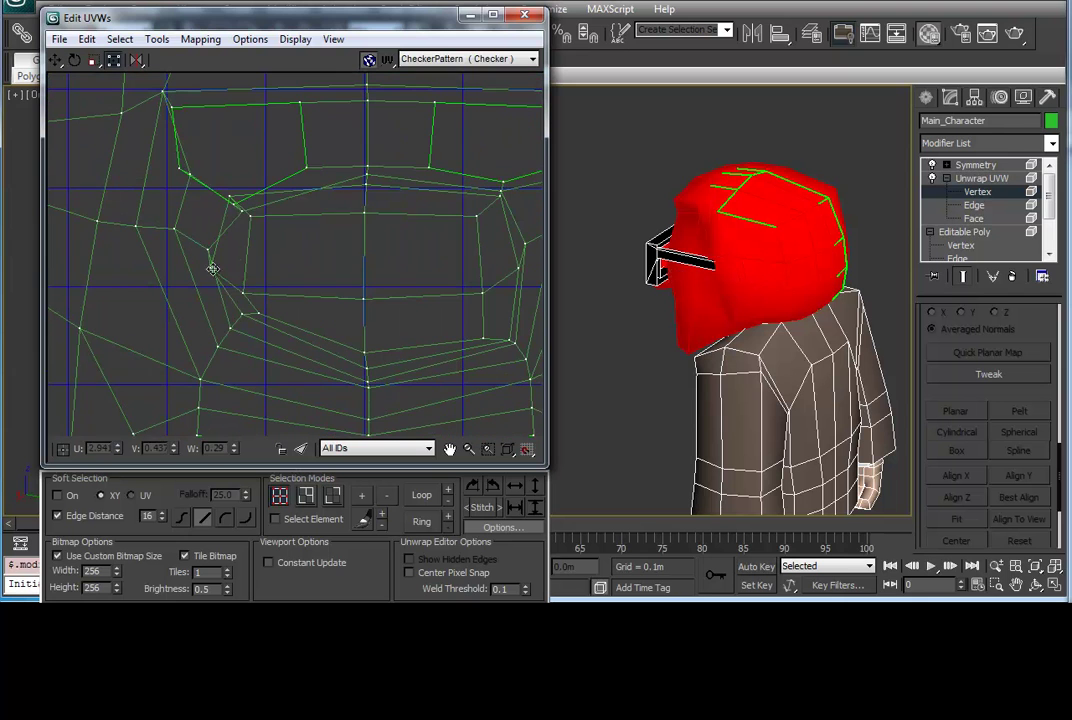
scroll(275, 217, up, 2)
Select a vertex on the left of the head layout to untangle crossing lines.
click(148, 212)
scroll(191, 198, down, 1)
scroll(301, 182, down, 3)
scroll(376, 311, down, 2)
scroll(405, 275, up, 2)
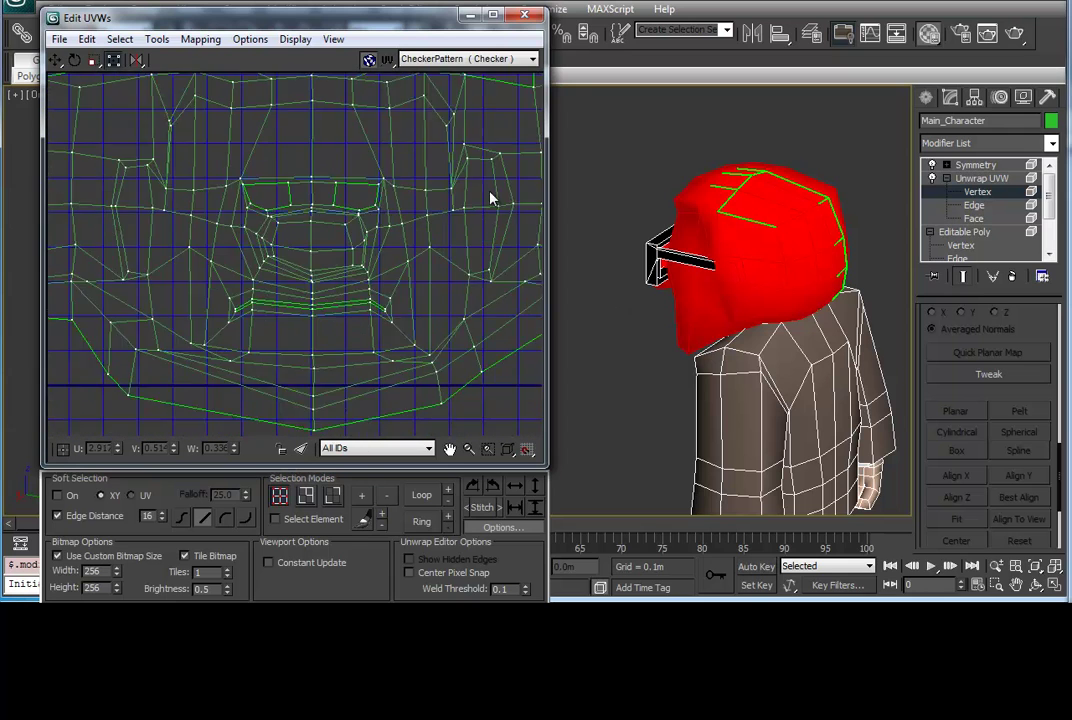
scroll(420, 170, down, 1)
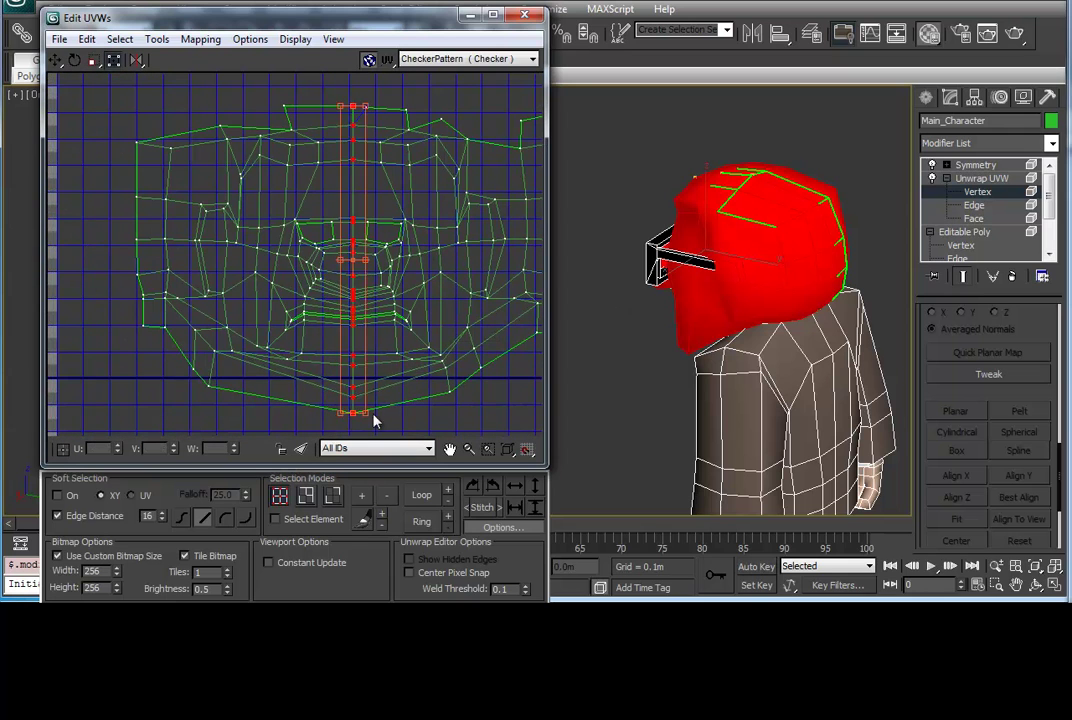
Fit the whole head UV layout in the editor view.
scroll(375, 422, up, 5)
scroll(370, 220, down, 5)
scroll(380, 184, up, 2)
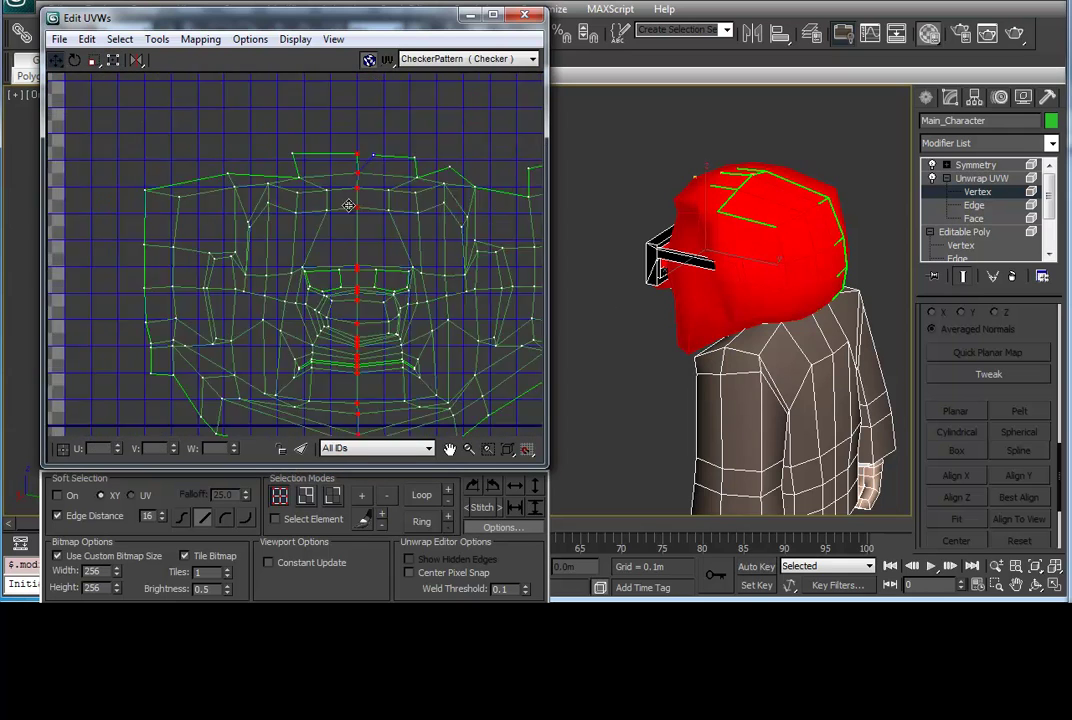
scroll(322, 216, up, 3)
right_click(323, 227)
click(290, 290)
scroll(665, 250, up, 5)
Orbit the head from front to back to compare it with the UV layout.
alt+middle_drag(665, 250, 490, 270)
scroll(476, 239, up, 3)
drag(486, 192, 393, 218)
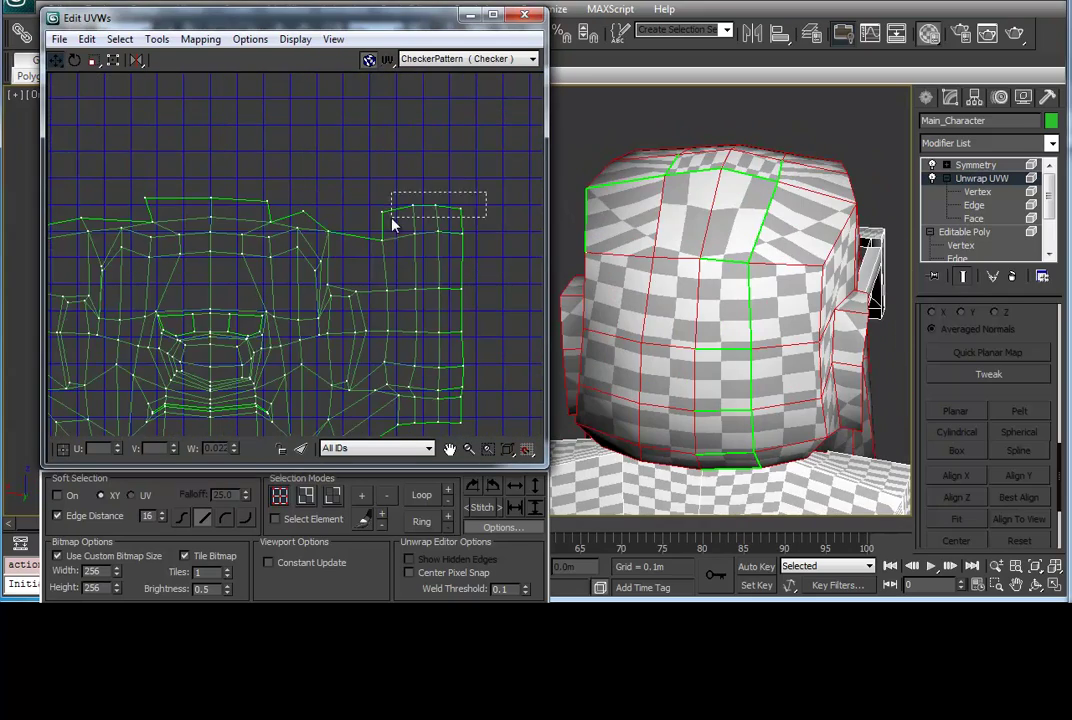
middle_drag(392, 220, 430, 222)
alt+middle_drag(600, 210, 328, 199)
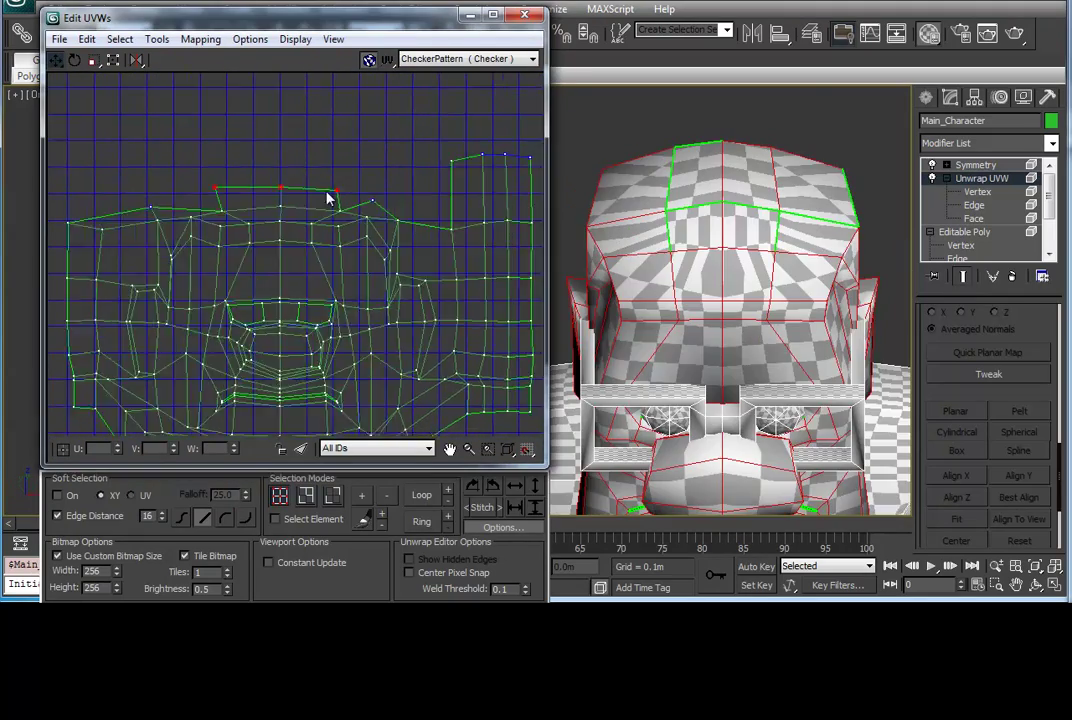
middle_drag(259, 164, 275, 137)
Reposition the top-left corner vertex of the head island onto its top edge.
drag(367, 176, 213, 196)
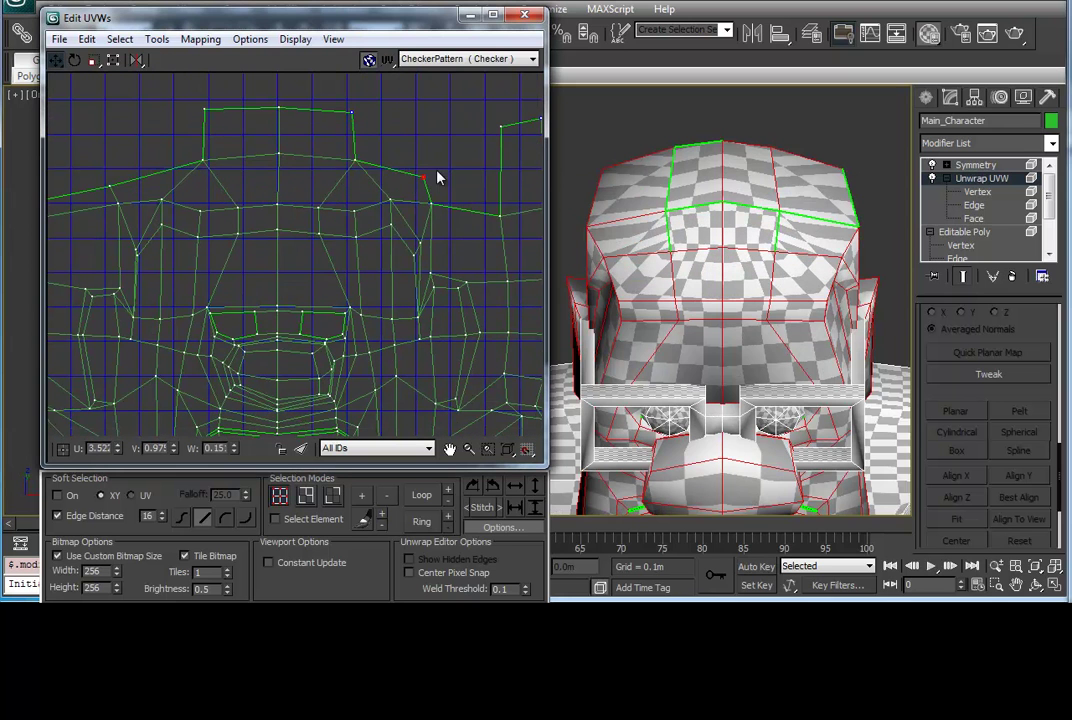
middle_drag(437, 178, 231, 192)
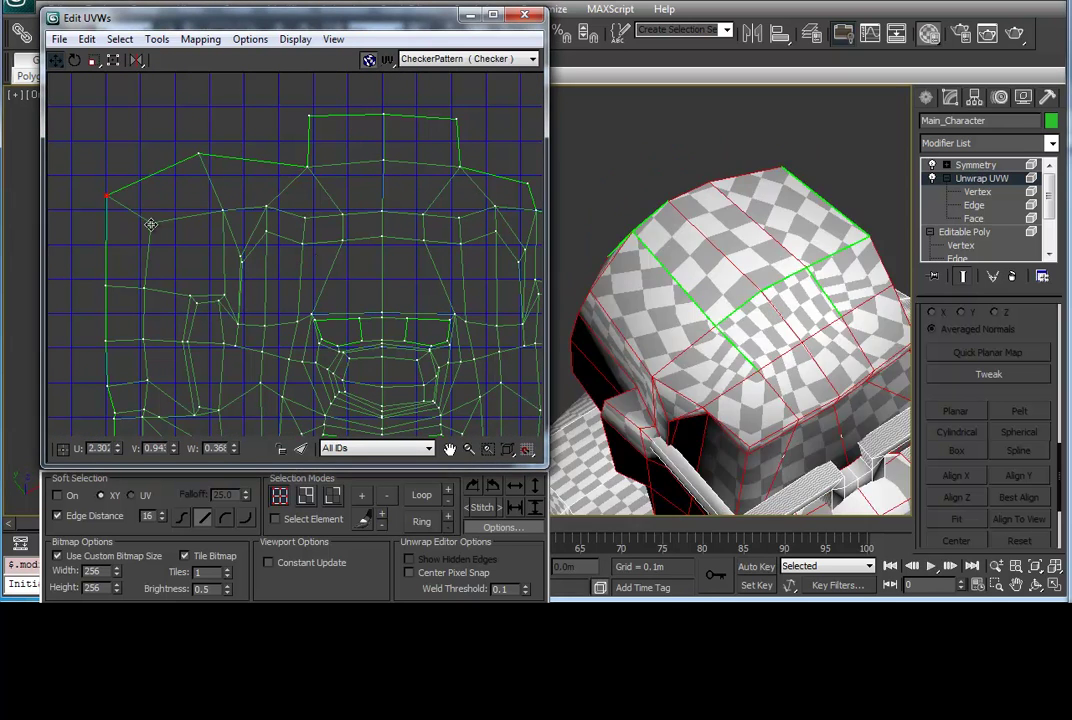
middle_drag(148, 222, 135, 213)
middle_drag(153, 301, 172, 230)
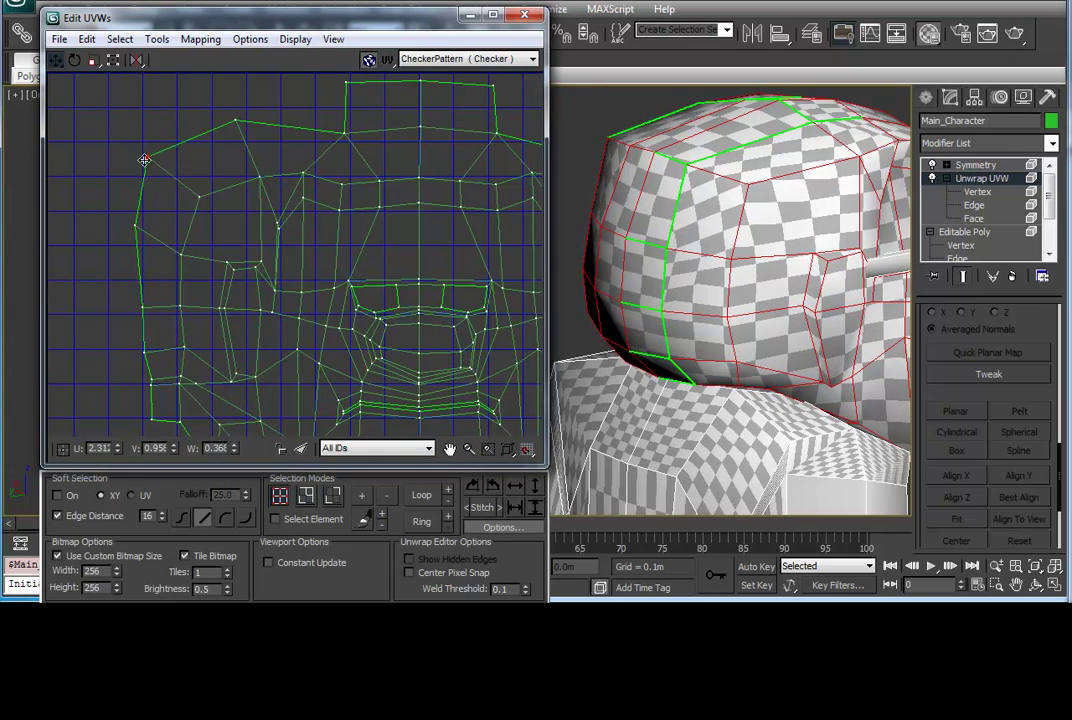
Select vertices along the head island's left border.
click(182, 258)
scroll(115, 282, up, 3)
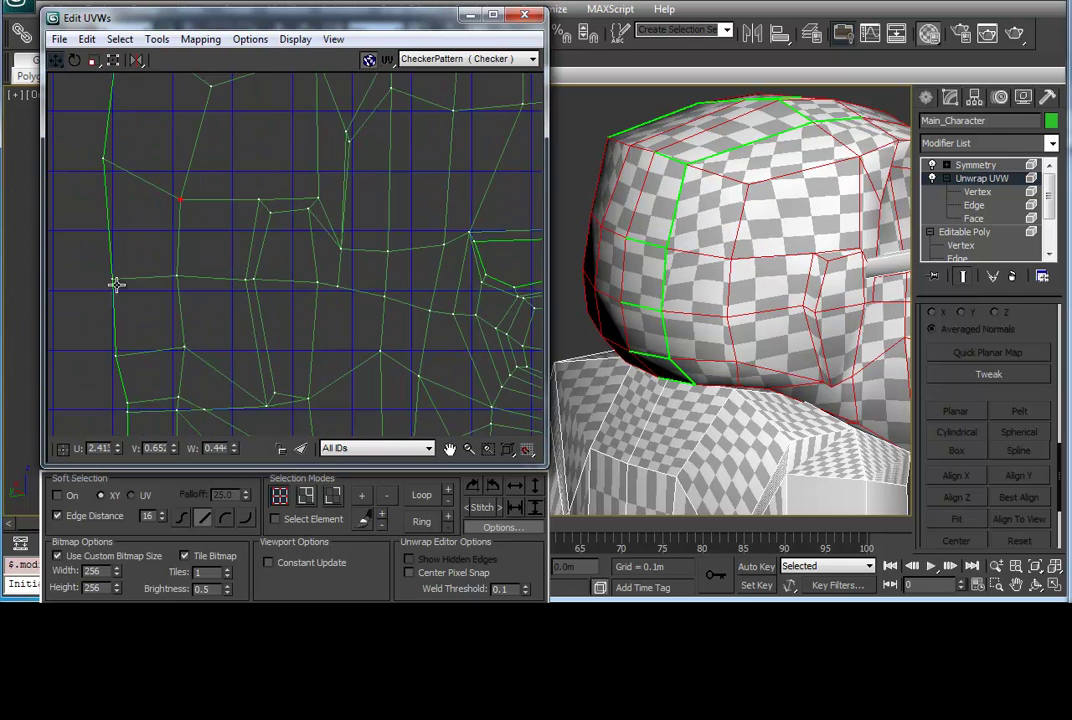
click(115, 282)
scroll(224, 306, down, 3)
scroll(674, 234, down, 2)
Select and straighten the left-border vertex column of the head island.
middle_drag(674, 234, 761, 293)
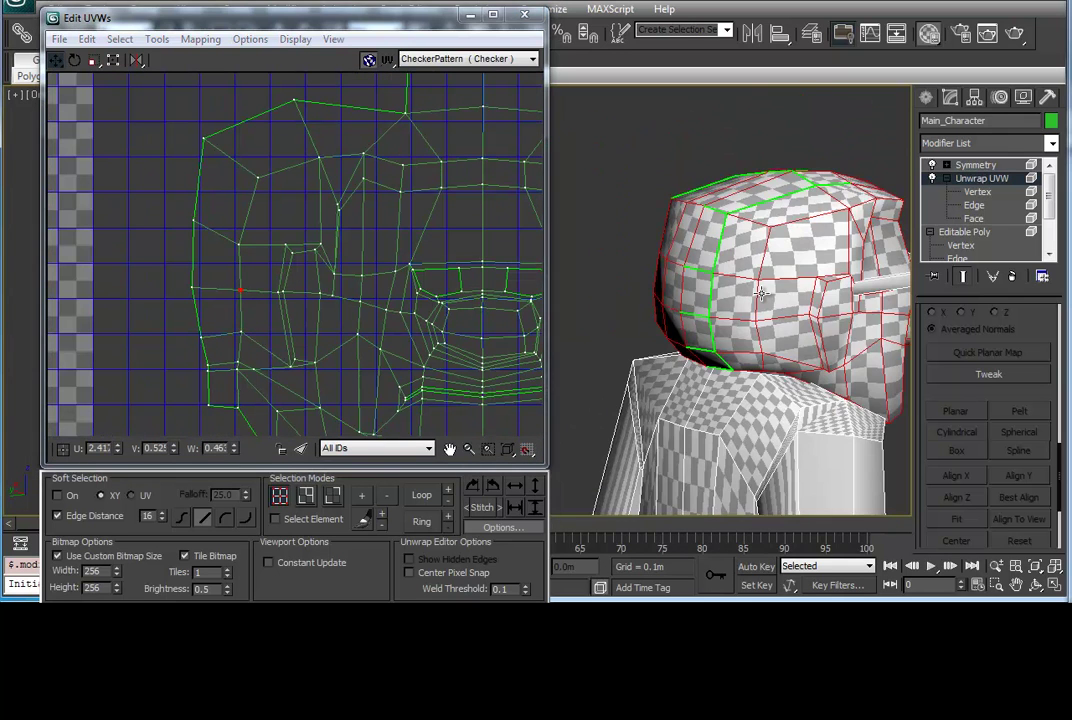
middle_drag(248, 293, 284, 298)
alt+middle_drag(640, 320, 694, 325)
scroll(171, 351, up, 2)
click(247, 275)
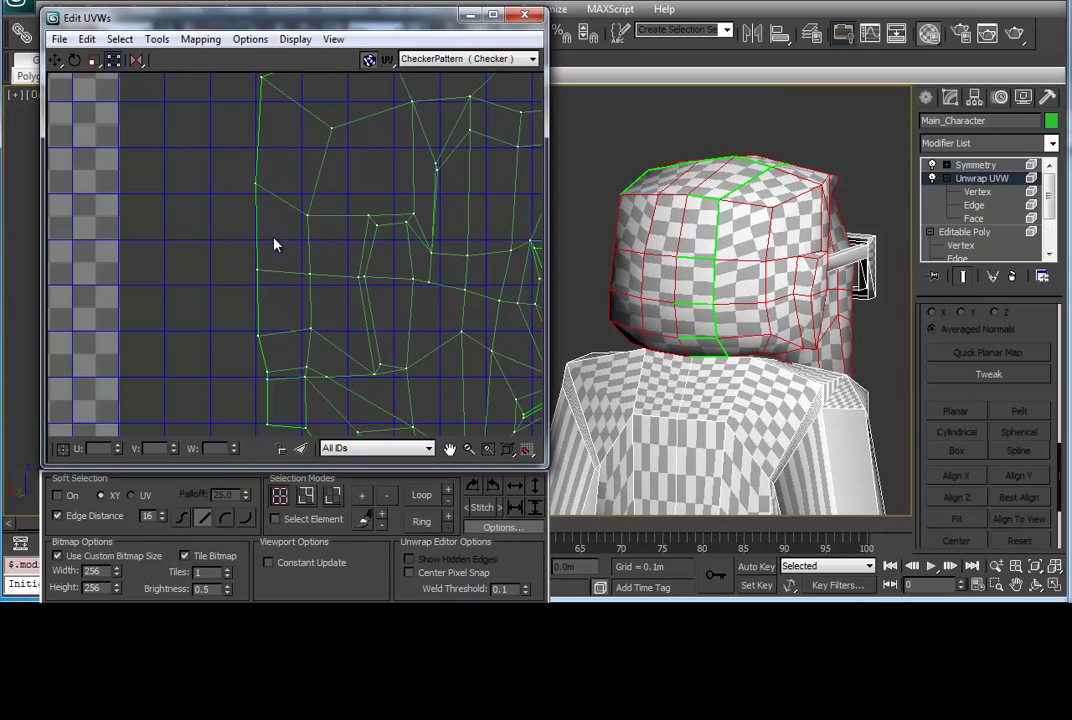
middle_drag(256, 210, 221, 237)
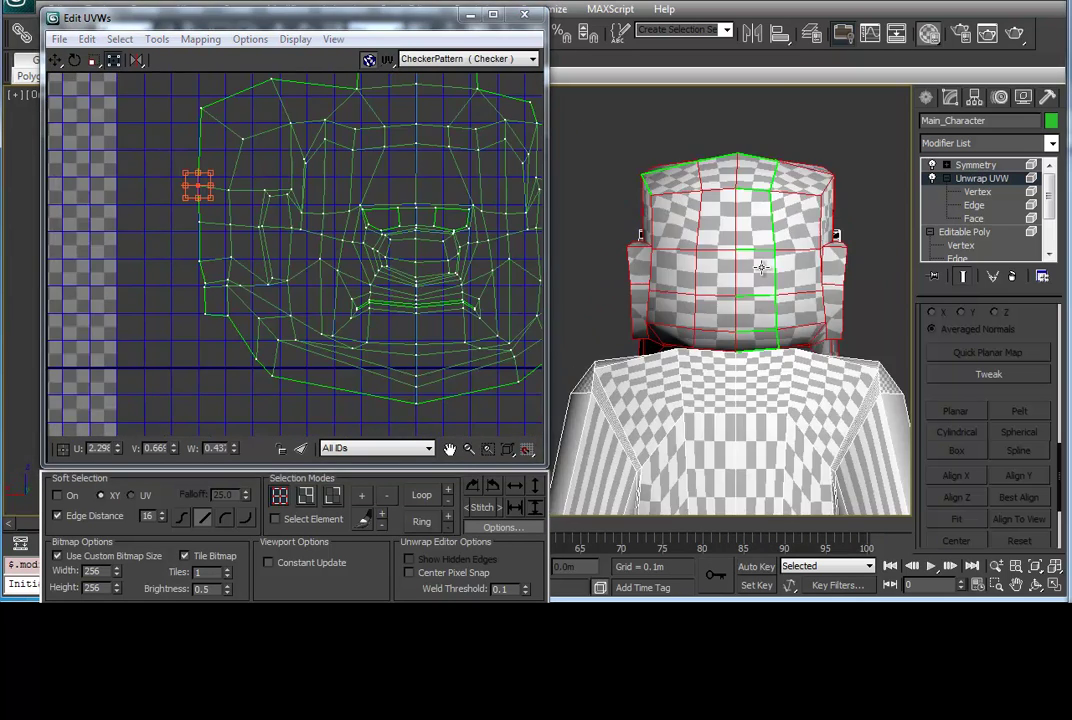
drag(215, 340, 239, 357)
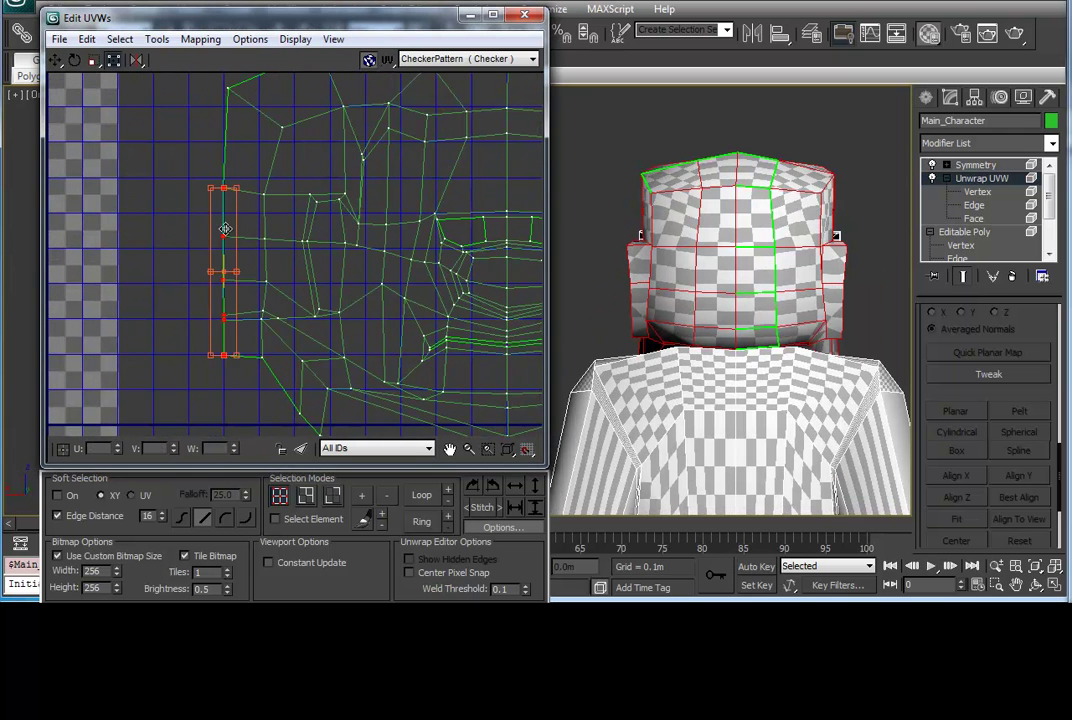
middle_drag(225, 229, 245, 251)
click(801, 283)
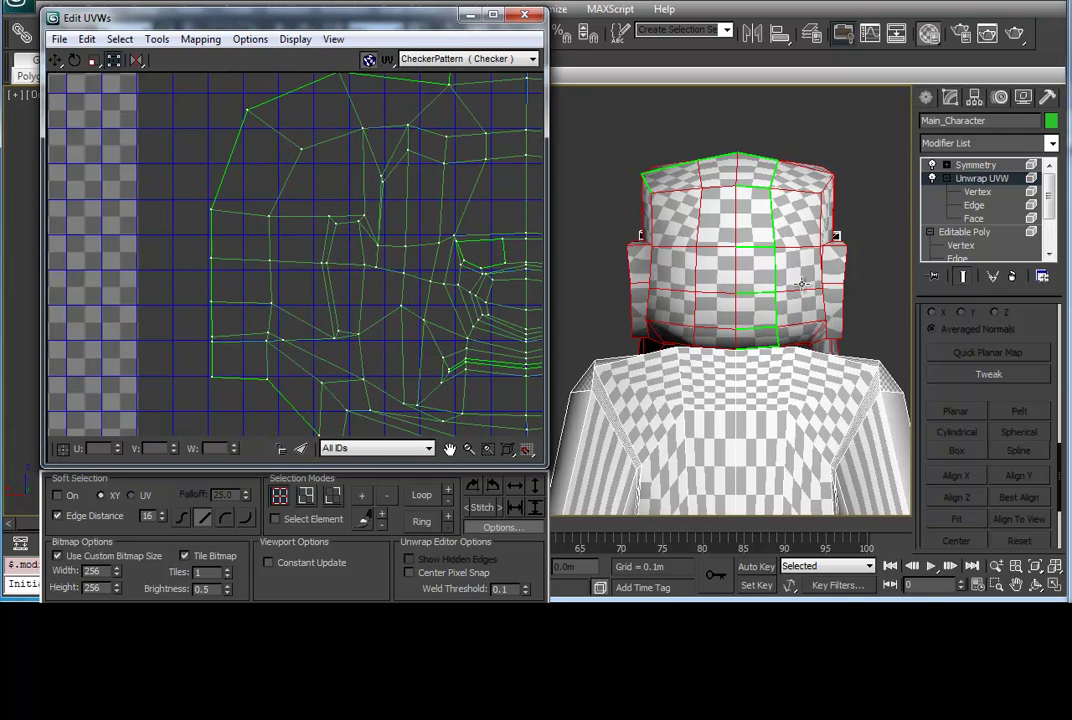
Select and line up the top-edge vertices of the island's right strip.
scroll(257, 285, down, 3)
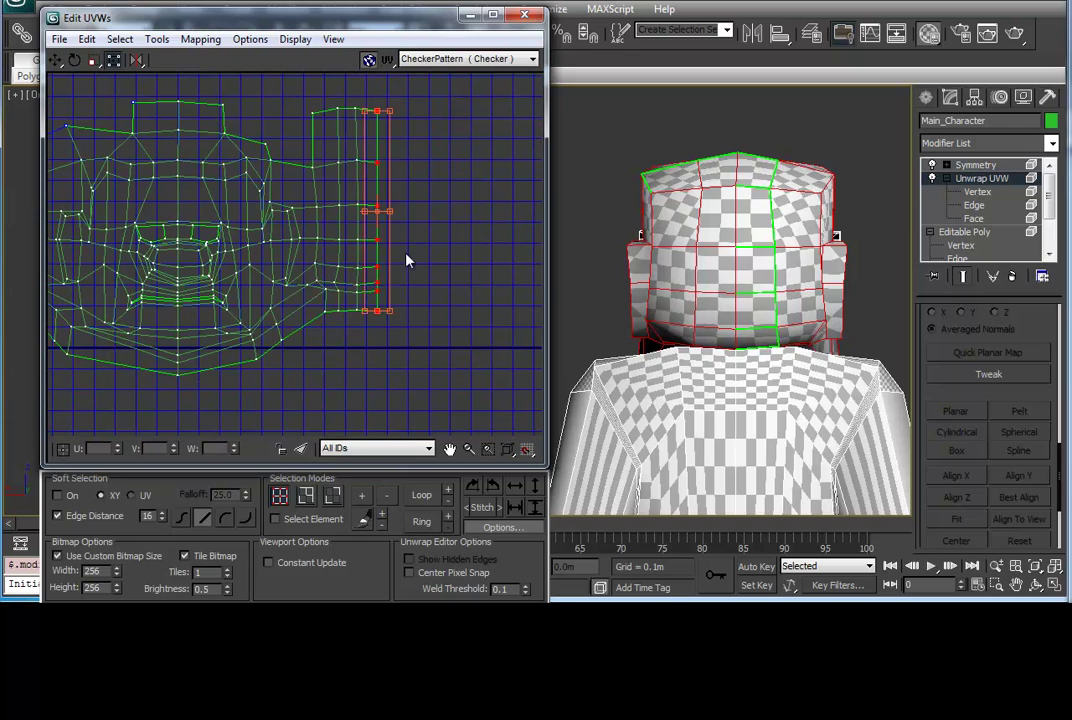
drag(476, 118, 372, 134)
scroll(462, 158, up, 2)
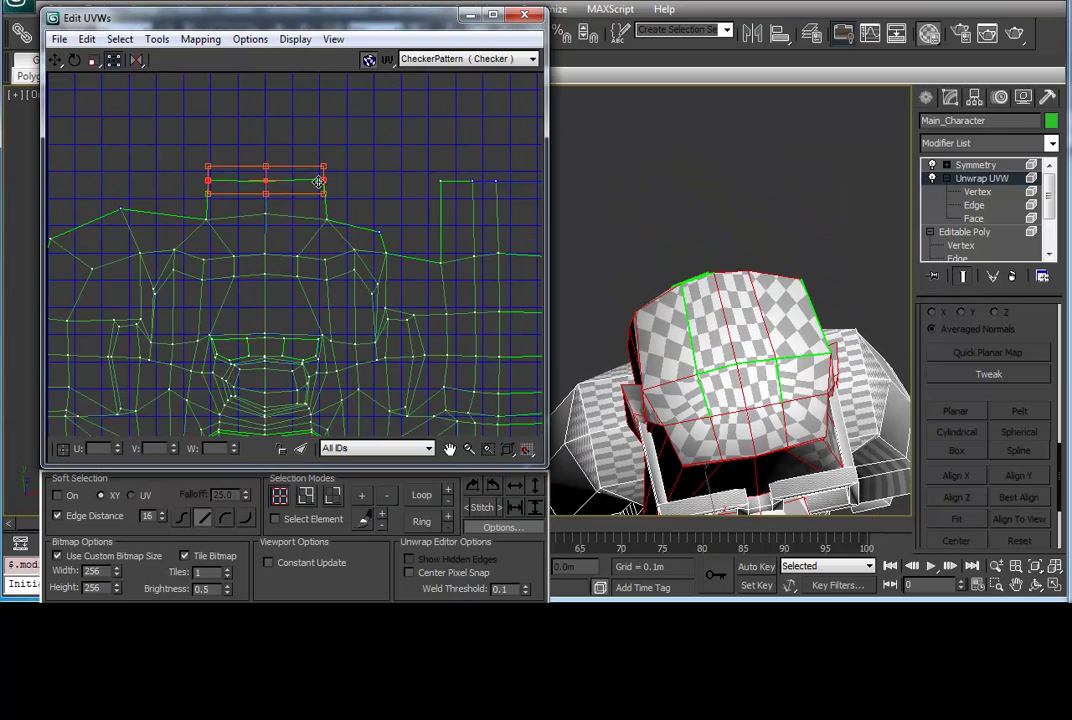
middle_drag(223, 231, 253, 194)
scroll(237, 190, down, 3)
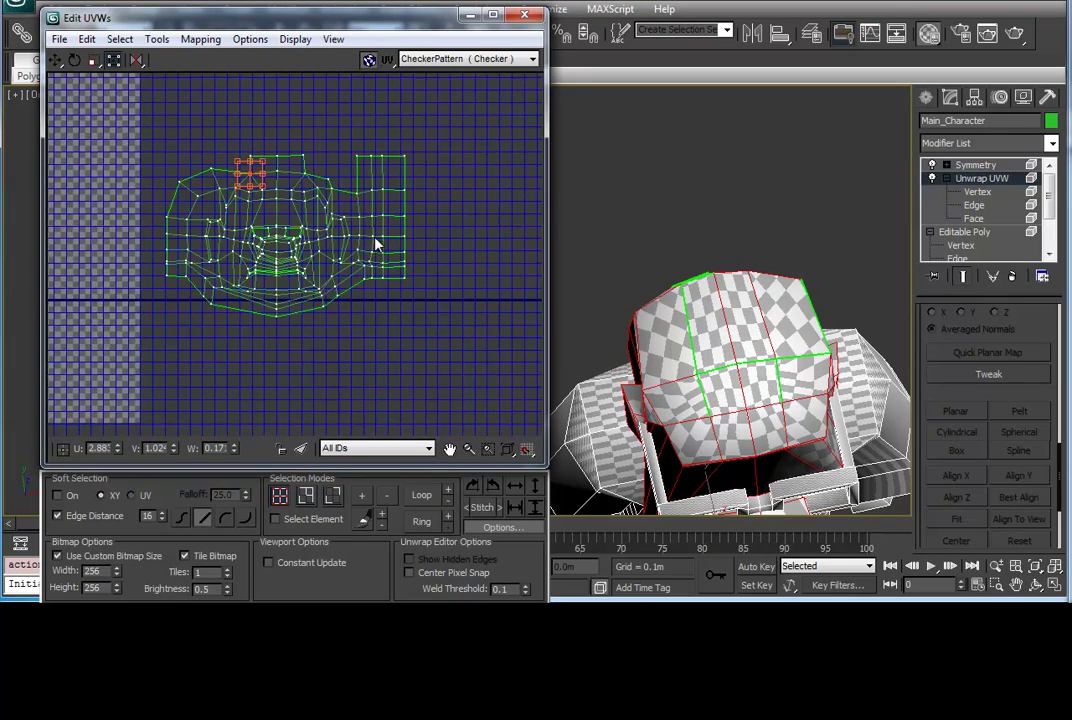
scroll(745, 170, up, 3)
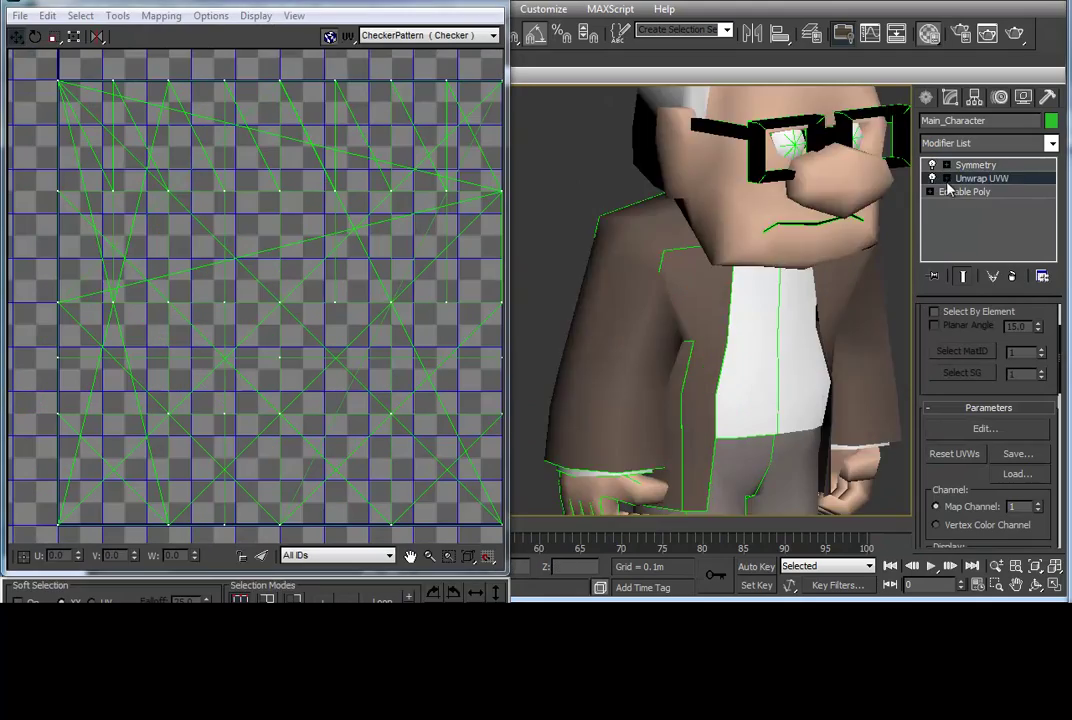
Select all arm faces and map them with a cylindrical projection, Normalize Map on.
click(725, 278)
ctrl+click(689, 256)
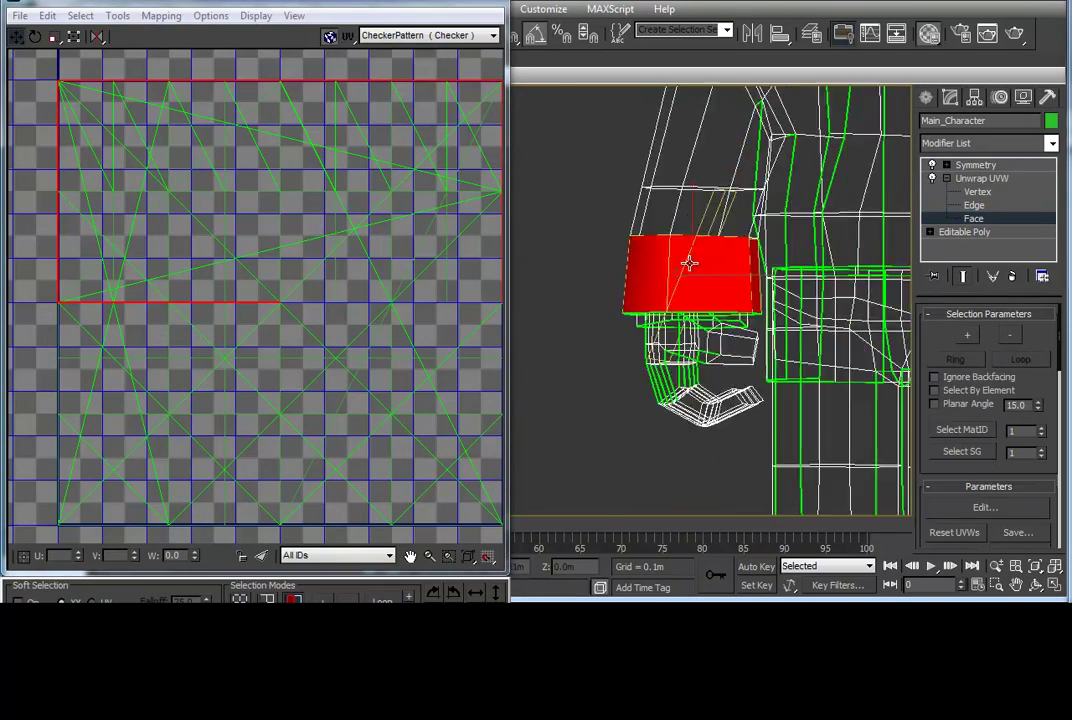
key(F3)
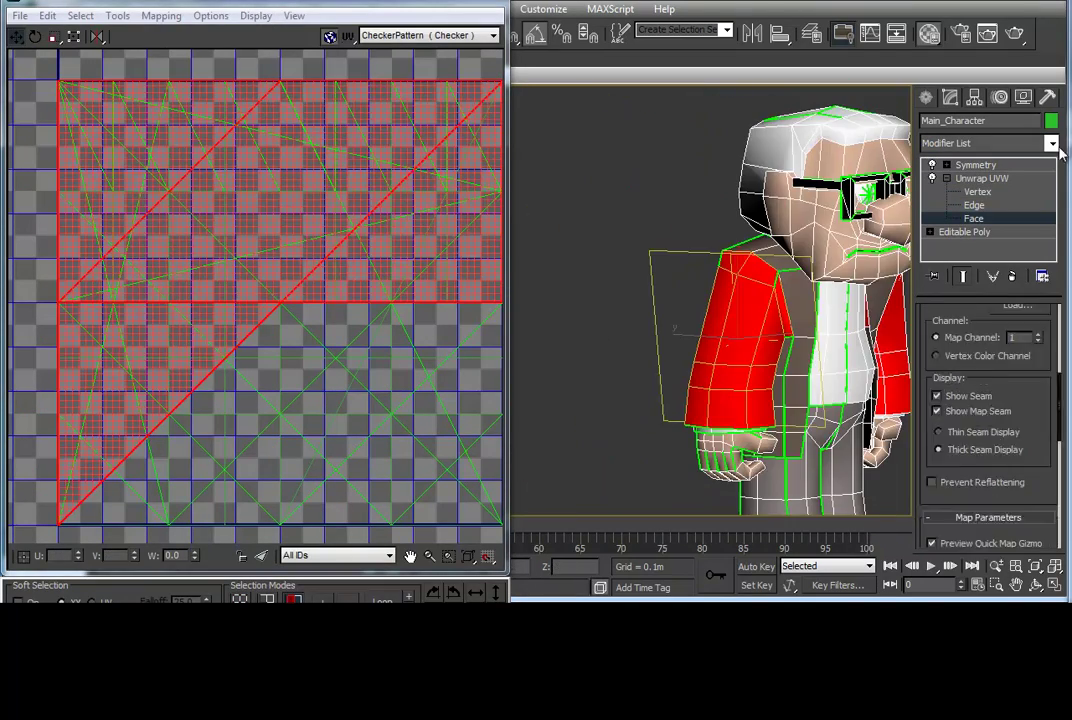
click(955, 373)
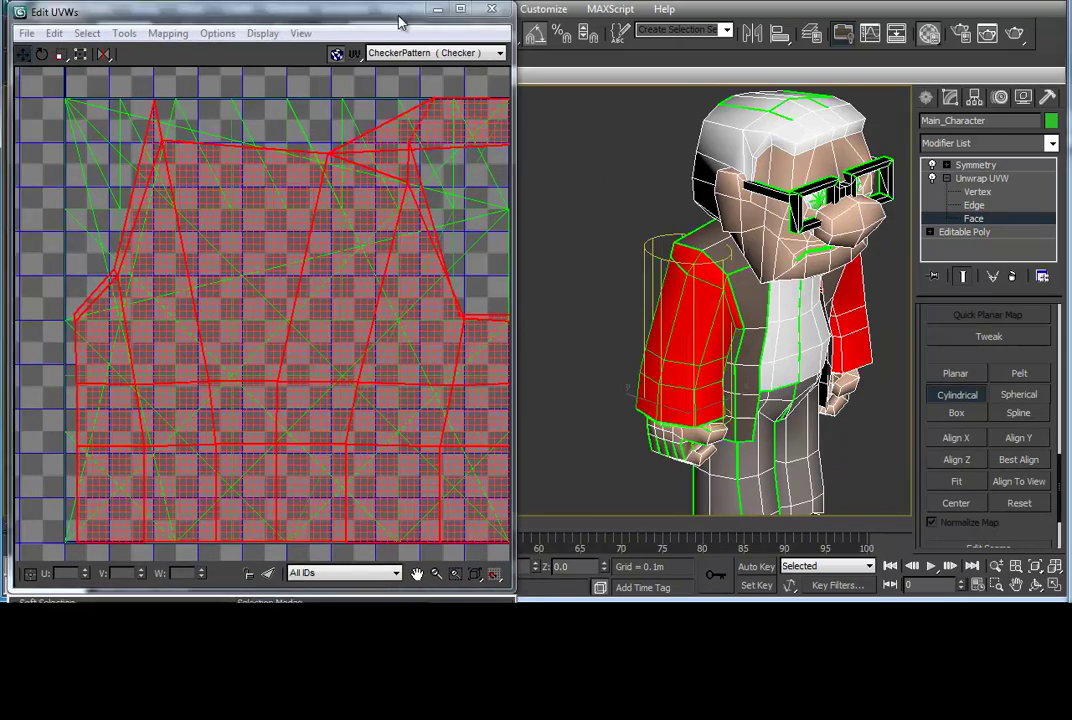
click(957, 394)
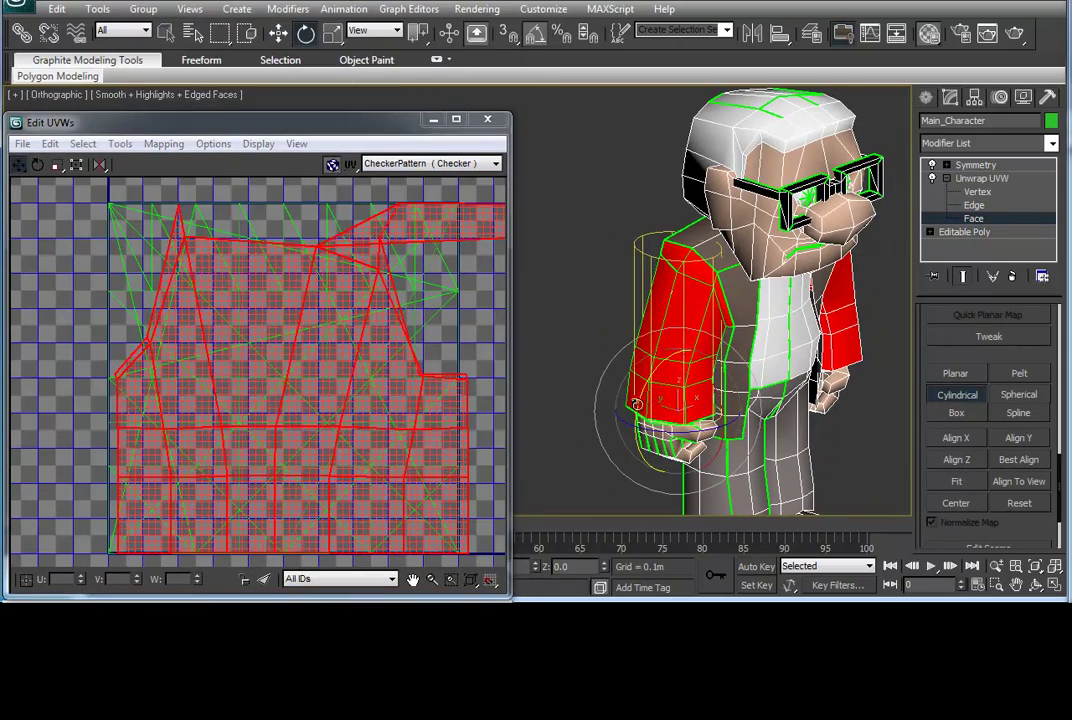
alt+middle_drag(776, 422, 758, 330)
drag(758, 330, 754, 316)
scroll(964, 390, up, 1)
scroll(957, 402, down, 3)
Clear the arm face selection and frame the arm and torso islands.
scroll(420, 242, down, 3)
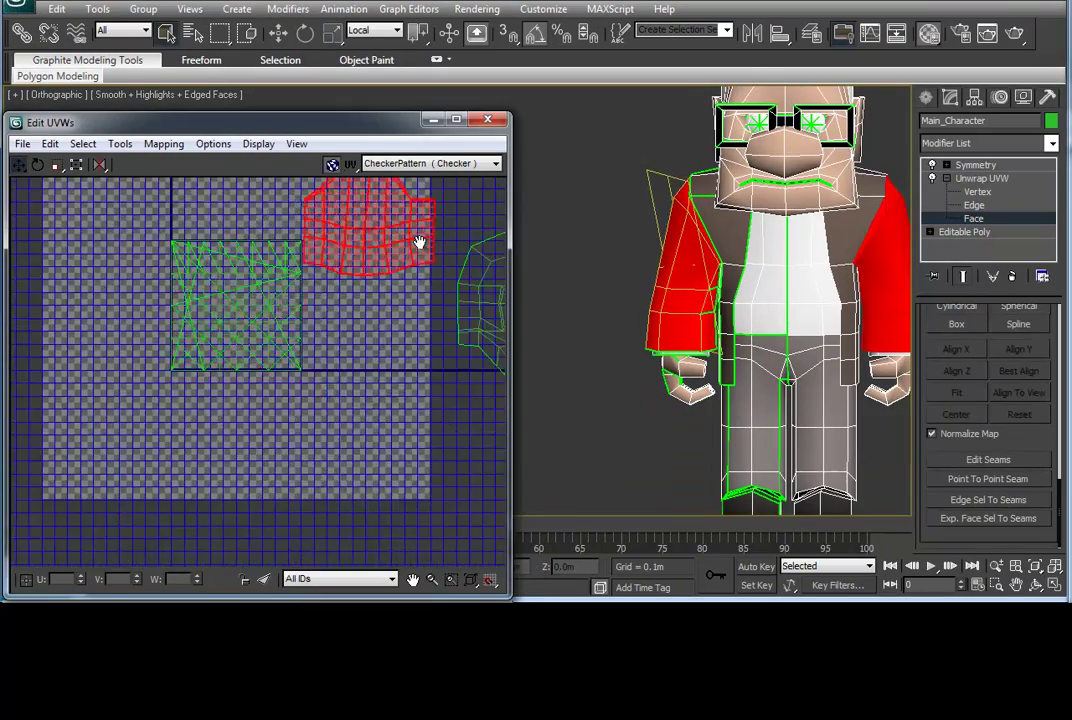
middle_drag(420, 242, 337, 297)
click(337, 297)
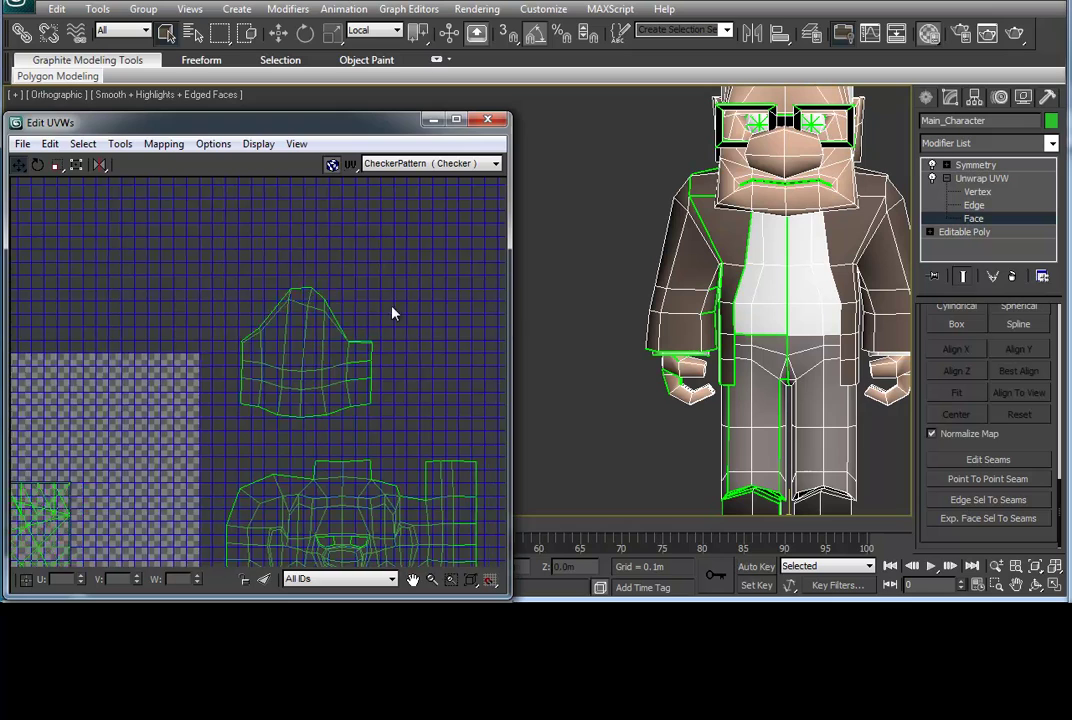
scroll(392, 311, up, 3)
scroll(405, 344, up, 3)
Marquee-select the arm island's right-column vertices to straighten them.
key(1)
scroll(284, 413, down, 2)
drag(420, 248, 380, 513)
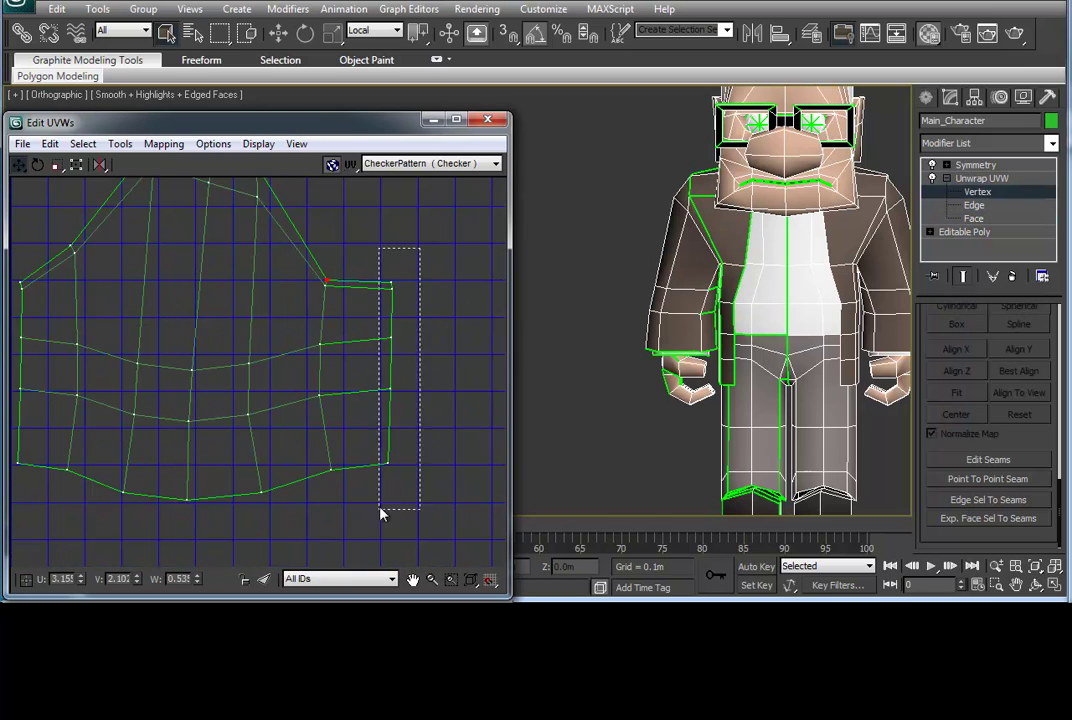
middle_drag(268, 207, 428, 292)
scroll(312, 249, down, 2)
scroll(335, 354, down, 2)
Planar-map the jacket's front torso faces and move the new island to the right.
key(3)
mouse_move(690, 290)
alt+middle_down()
mouse_move(730, 272)
mouse_move(757, 375)
alt+middle_up()
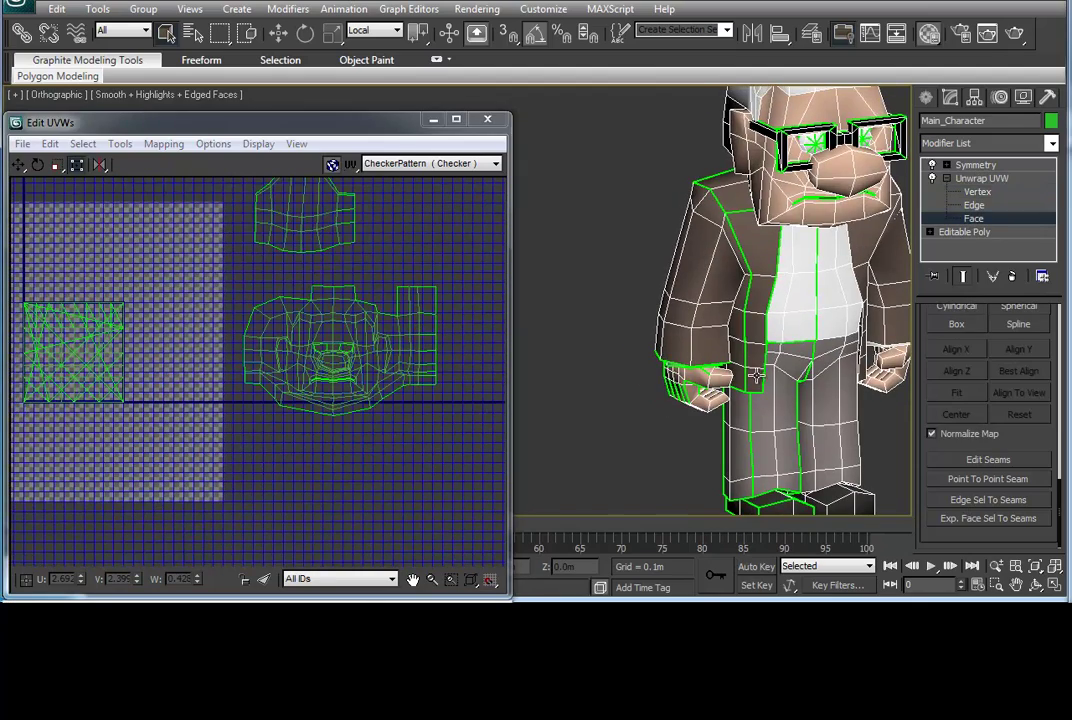
alt+middle_drag(768, 292, 833, 243)
mouse_move(730, 354)
alt+middle_down()
mouse_move(712, 430)
mouse_move(641, 378)
mouse_move(727, 206)
mouse_move(786, 225)
mouse_move(713, 225)
mouse_move(830, 311)
mouse_move(717, 290)
mouse_move(800, 300)
alt+middle_up()
scroll(786, 225, down, 3)
scroll(778, 282, down, 2)
scroll(1027, 329, up, 2)
scroll(1027, 329, down, 1)
click(982, 388)
scroll(200, 344, down, 1)
drag(80, 344, 415, 344)
Add a seam to the jacket island using Edit Seams at edge level.
key(2)
scroll(415, 344, up, 5)
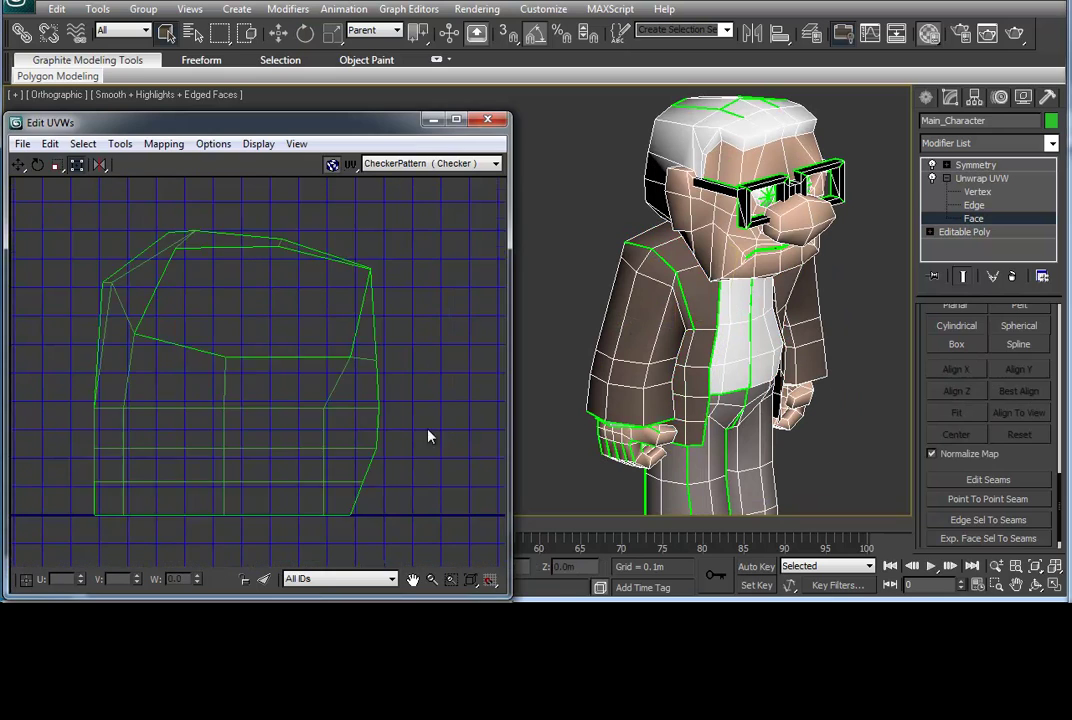
right_click(325, 320)
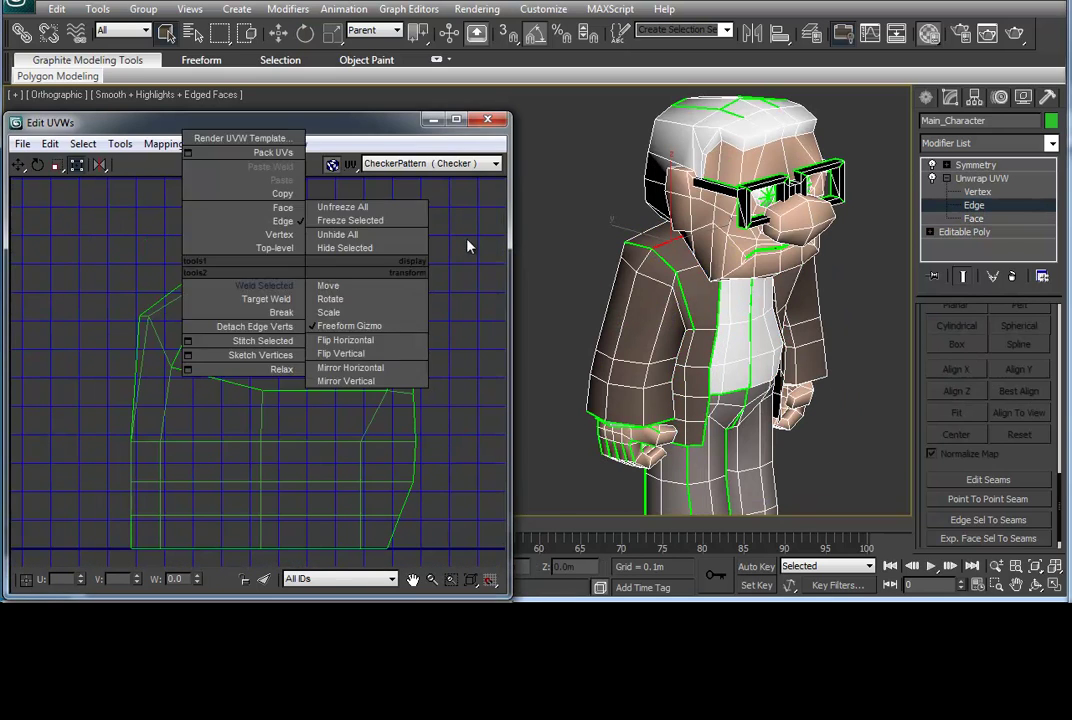
scroll(655, 288, up, 4)
scroll(787, 314, down, 5)
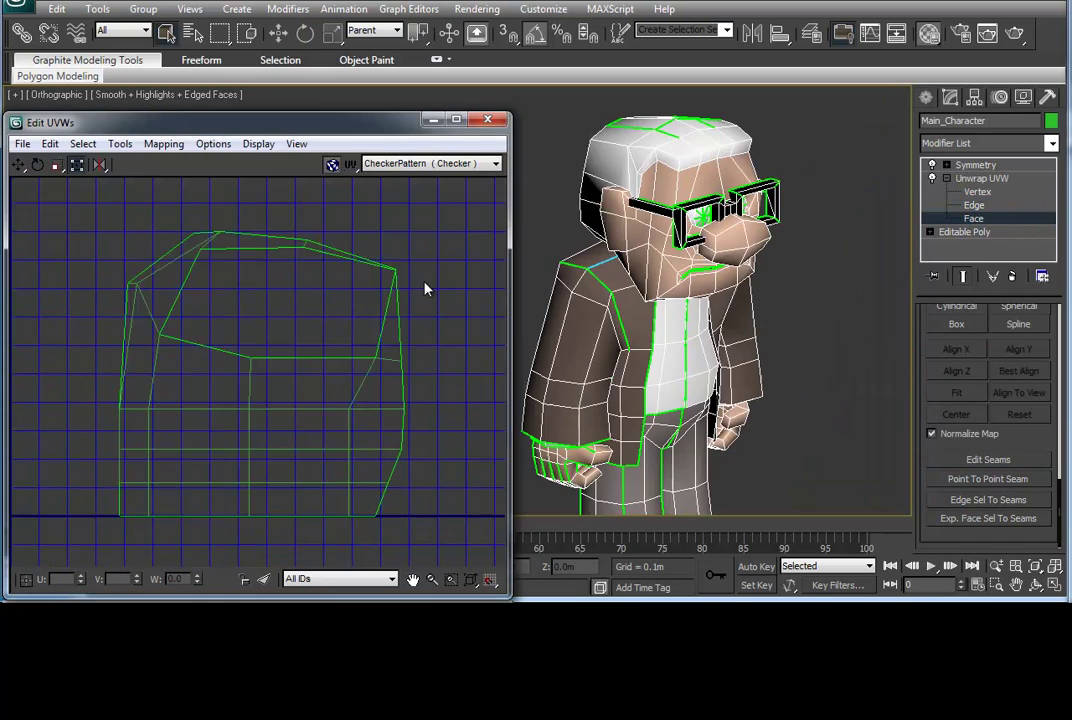
Pelt the jacket front faces and commit the relaxed flat layout.
key(3)
click(1019, 401)
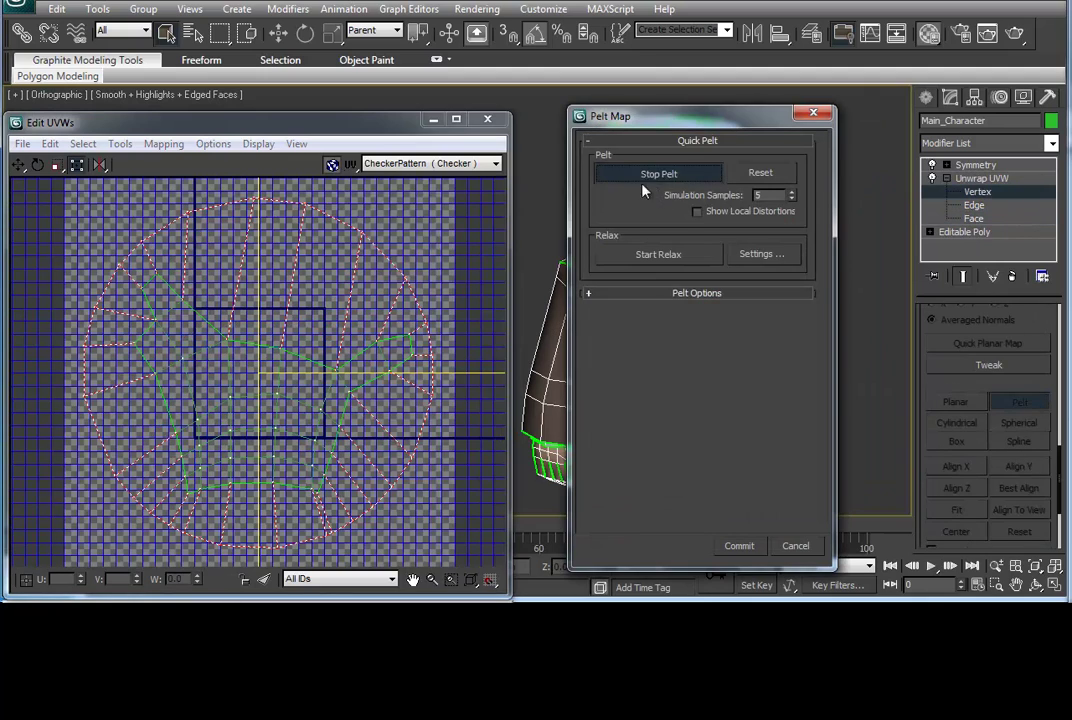
click(748, 544)
scroll(347, 311, up, 3)
Check the edge strip on the pelted island's left side, then clear it.
key(2)
drag(157, 233, 200, 452)
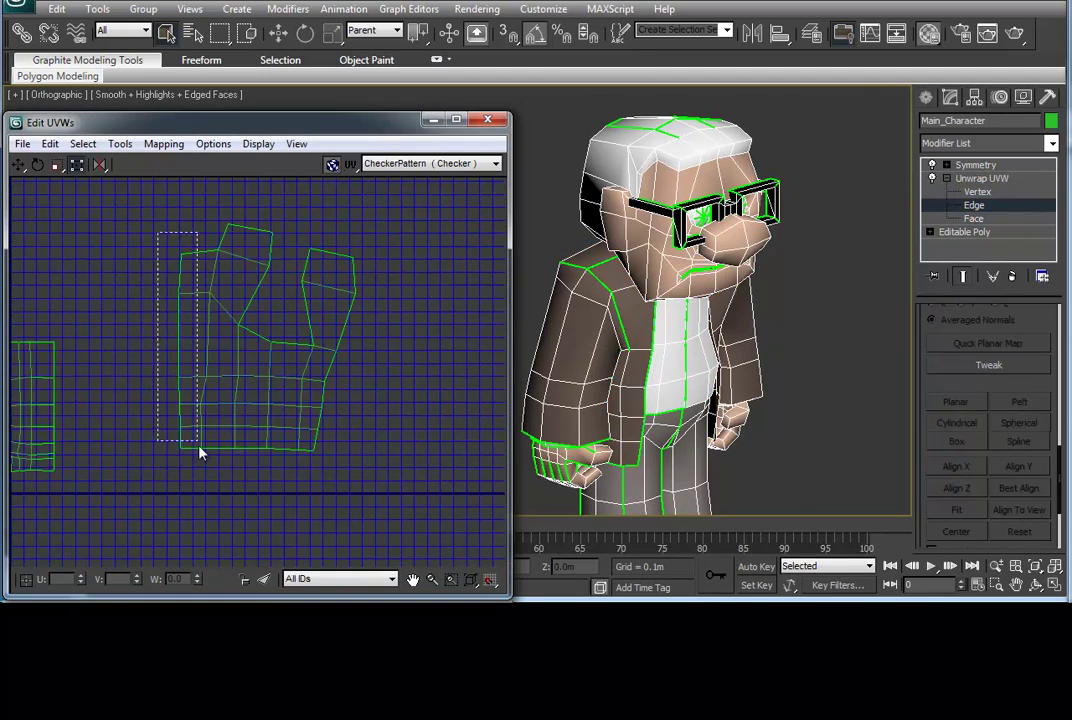
click(233, 497)
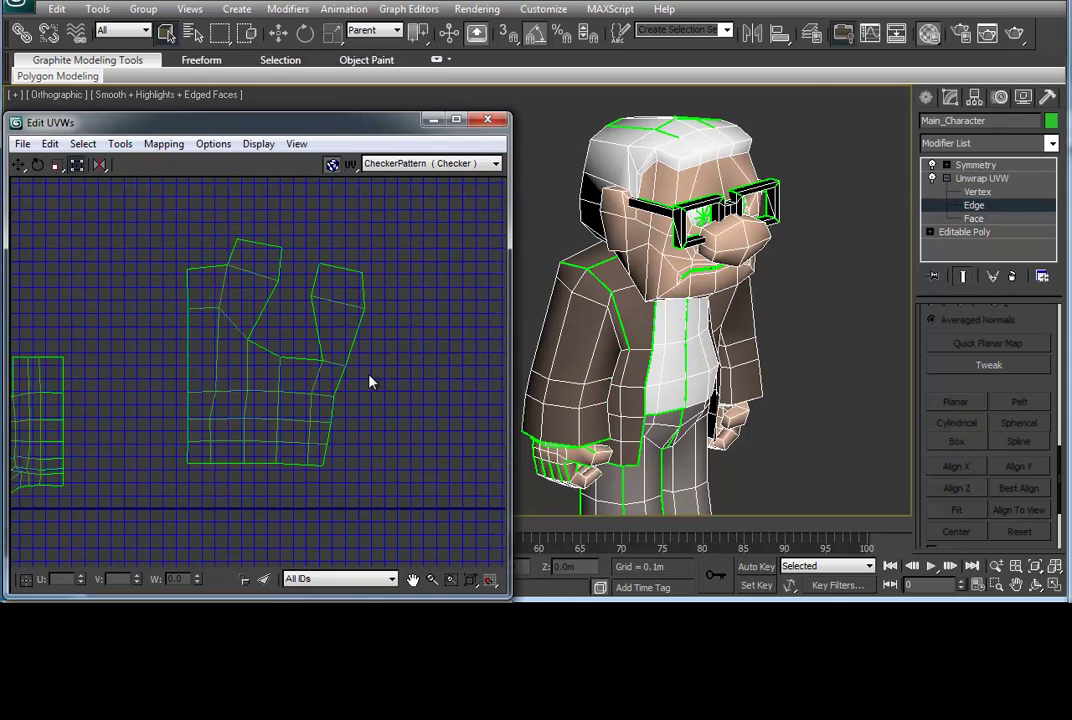
mouse_move(599, 233)
alt+middle_down()
mouse_move(712, 290)
mouse_move(700, 260)
alt+middle_up()
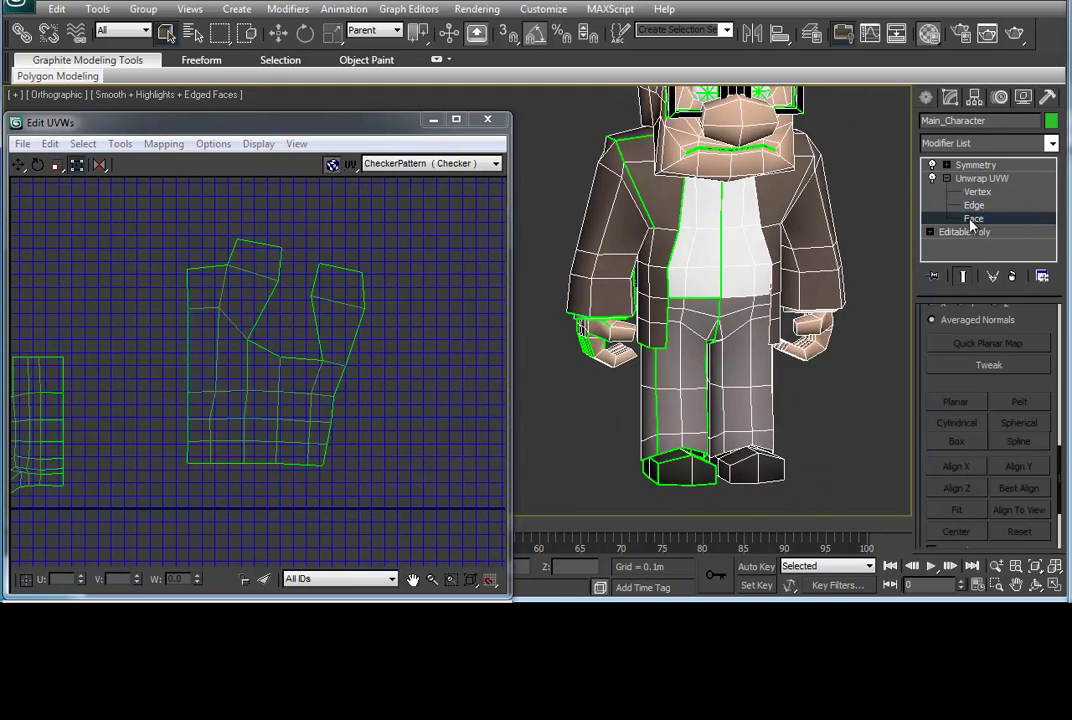
Select the pants faces in a wireframe Front view.
key(f)
key(F3)
scroll(700, 300, up, 3)
key(3)
click(720, 350)
mouse_move(720, 350)
alt+middle_down()
mouse_move(793, 461)
mouse_move(759, 378)
alt+middle_up()
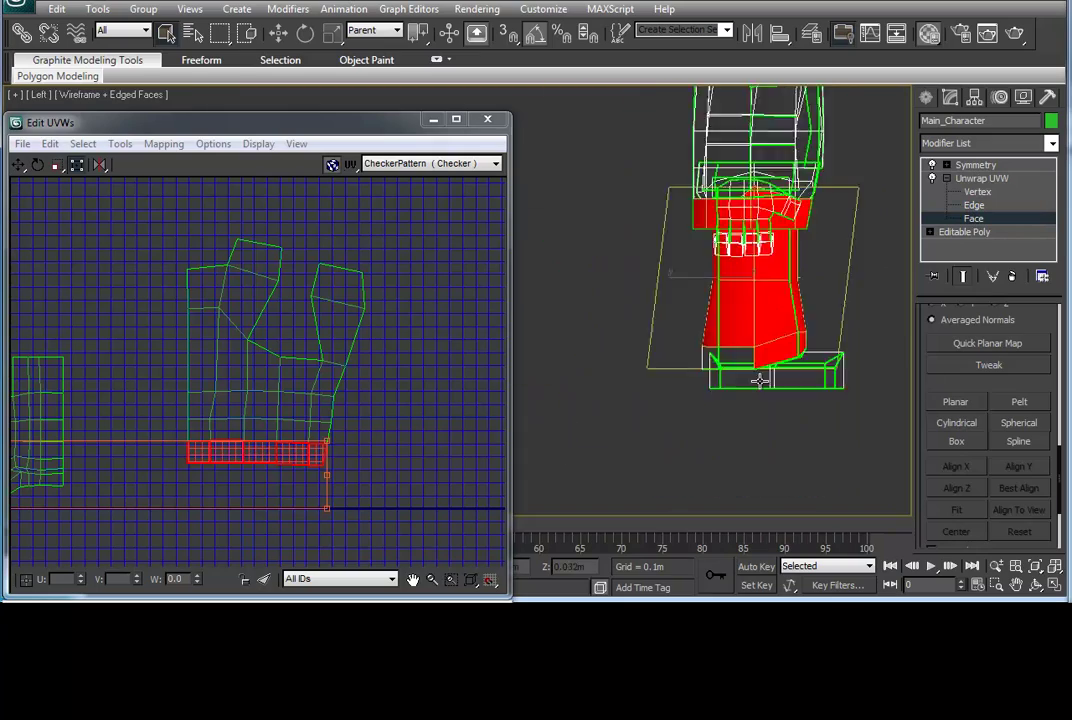
scroll(785, 306, up, 3)
scroll(689, 256, up, 2)
scroll(711, 319, up, 2)
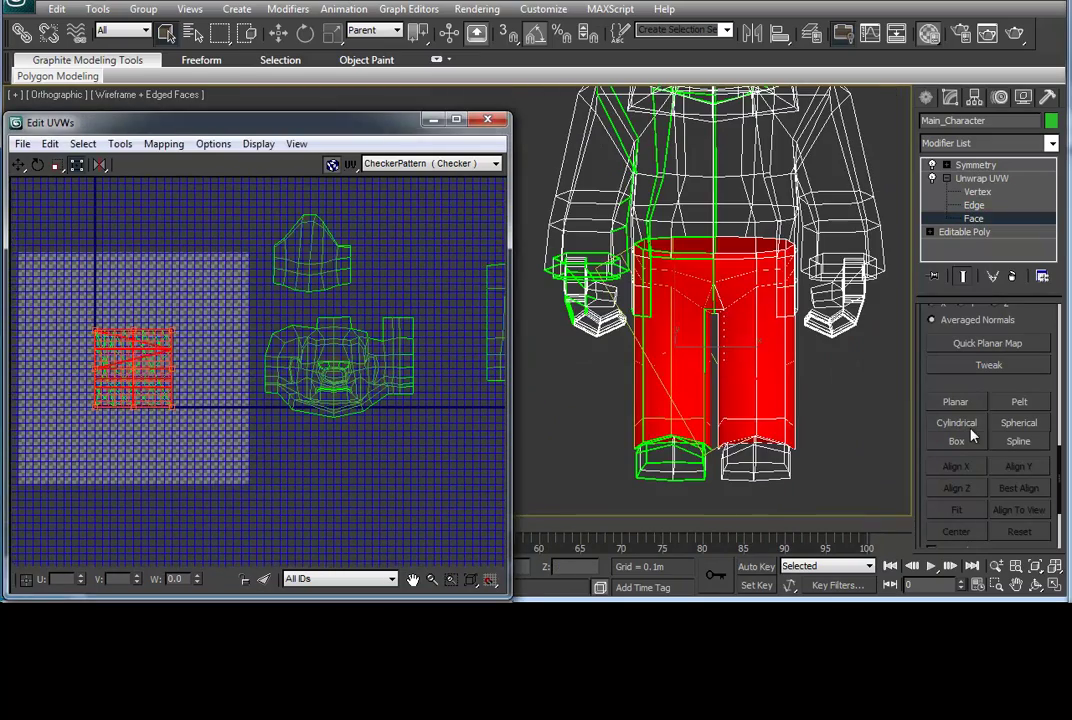
Planar-project the pants faces into their own island, then deselect them.
click(956, 401)
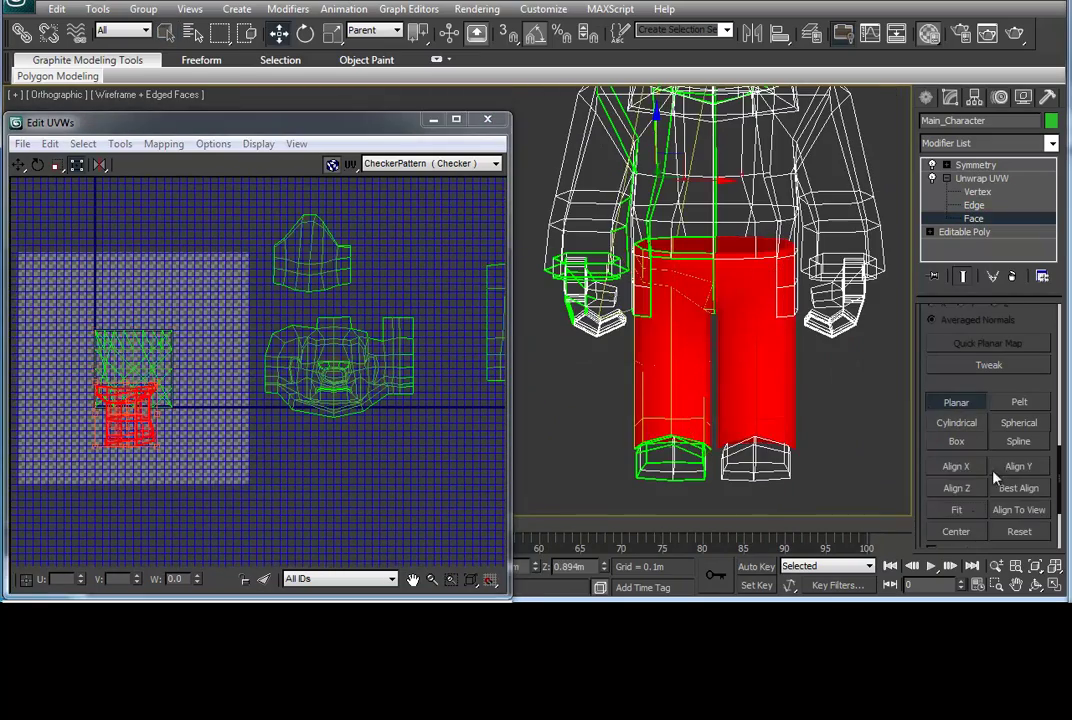
click(956, 401)
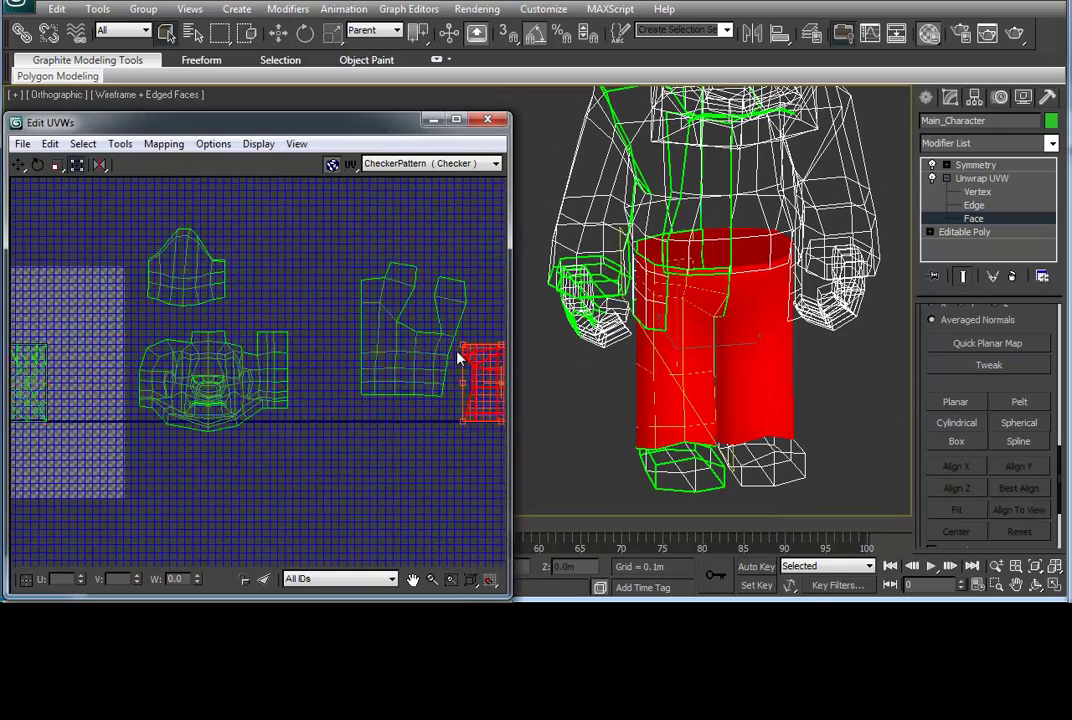
scroll(382, 293, up, 3)
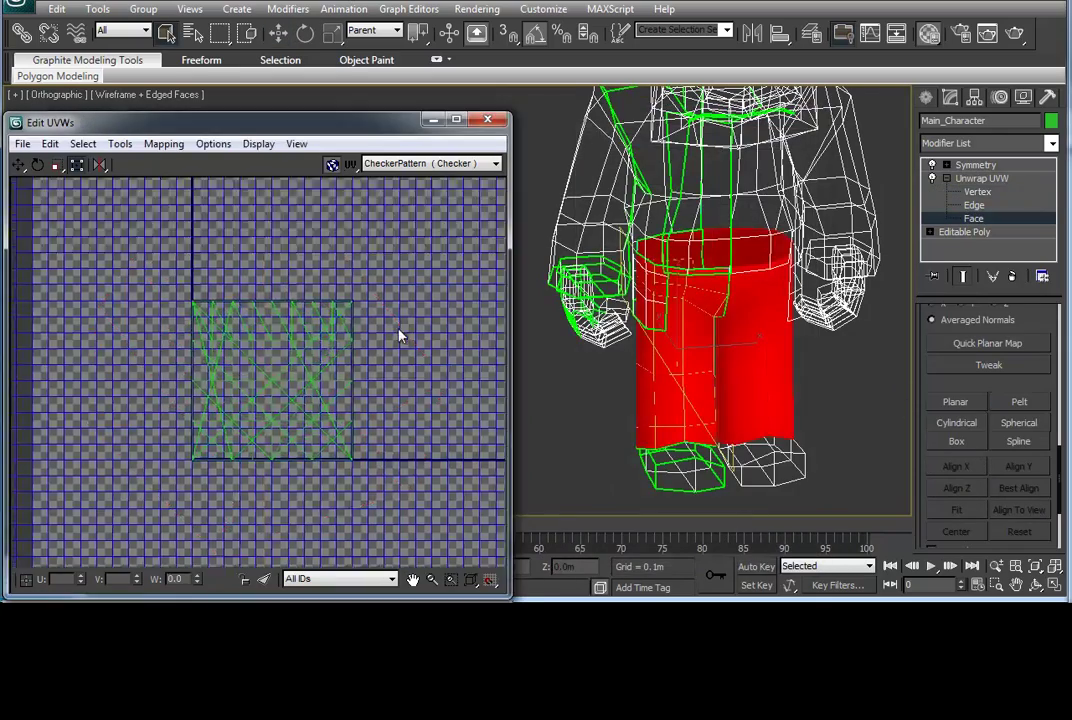
click(793, 415)
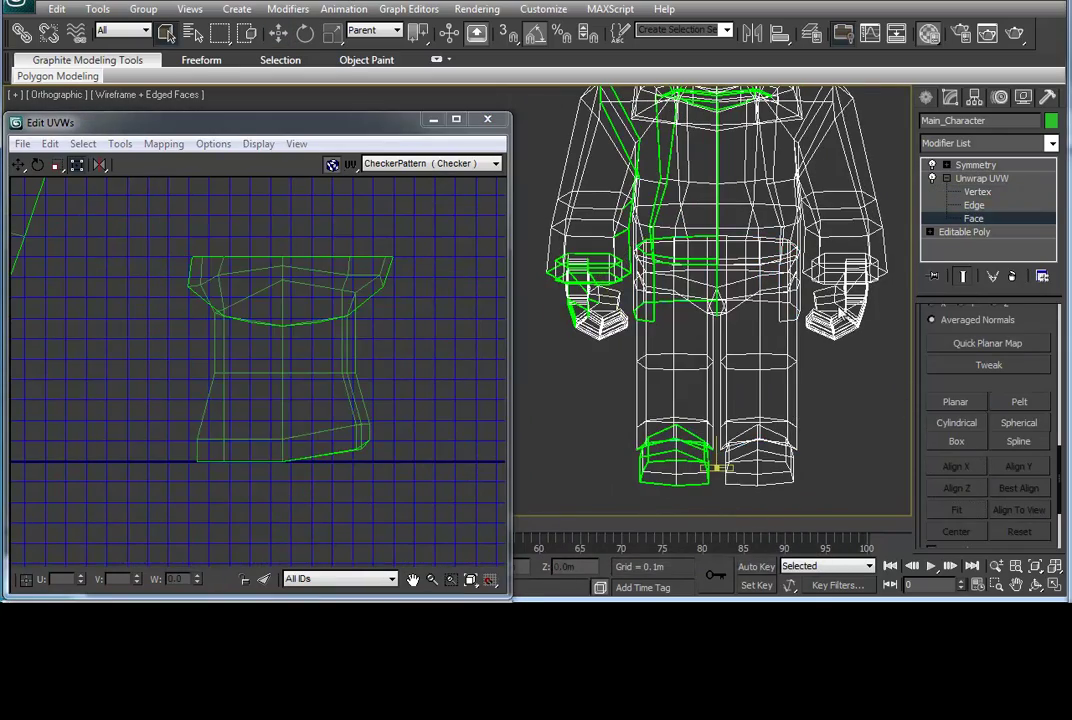
Pick an edge running up the trouser leg and turn it into a seam.
key(F3)
alt+middle_drag(716, 468, 699, 354)
scroll(627, 282, up, 3)
key(2)
click(719, 407)
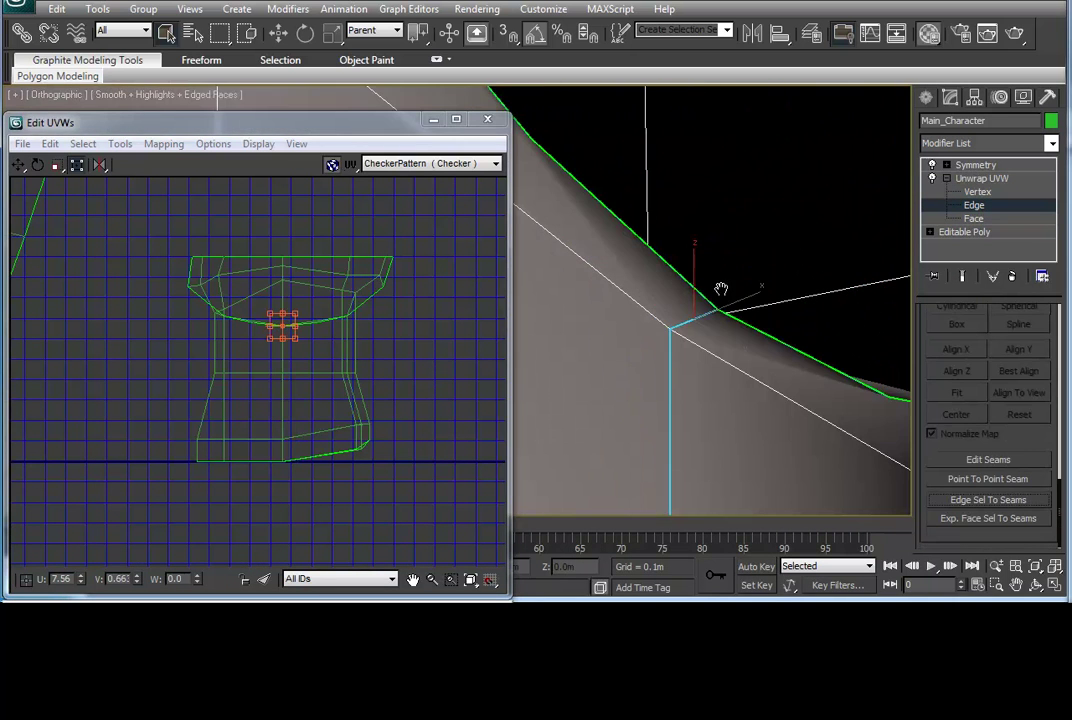
scroll(721, 289, down, 5)
Pelt-map the leg faces inside the seam and commit the relaxed island.
key(3)
click(730, 320)
scroll(766, 308, down, 2)
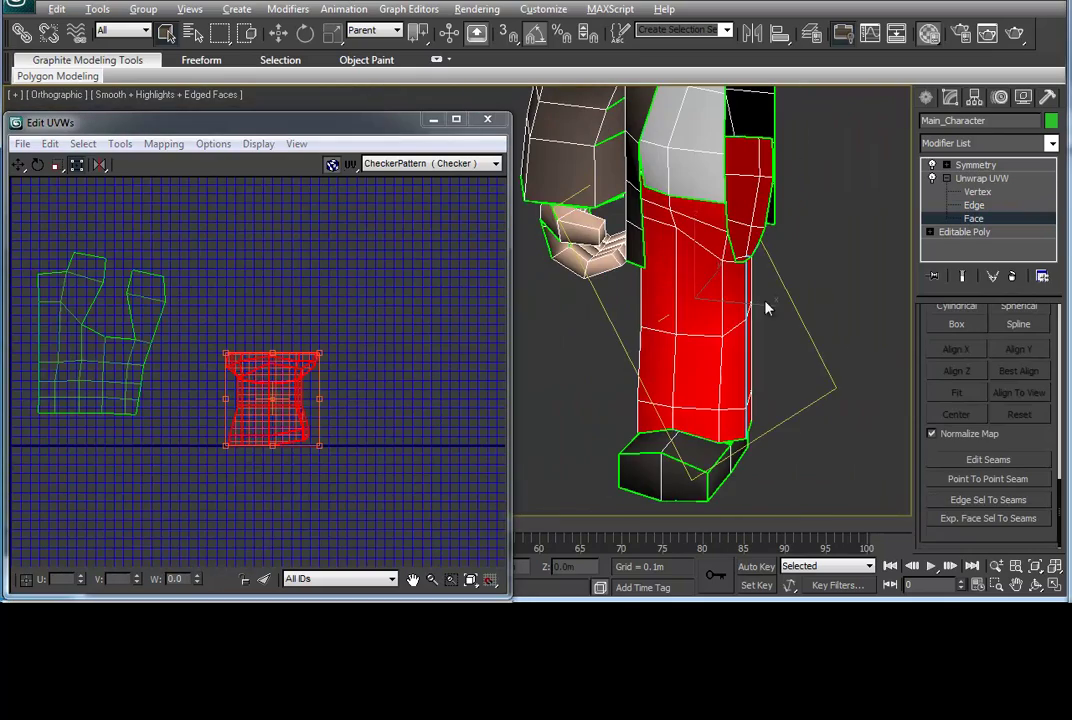
scroll(1053, 440, down, 5)
click(957, 440)
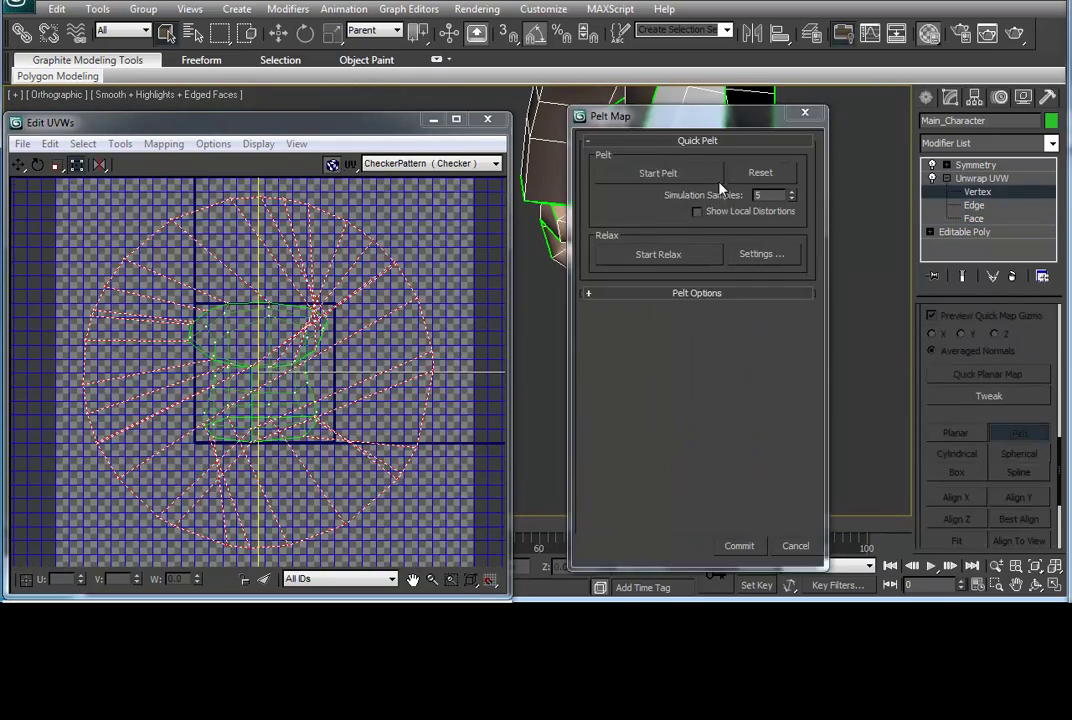
click(658, 172)
drag(700, 112, 1063, 138)
click(1023, 263)
click(1066, 553)
Rotate the leg island and move it right into view in the UV editor.
scroll(280, 328, down, 3)
drag(112, 399, 449, 372)
middle_drag(449, 372, 304, 354)
scroll(304, 354, up, 2)
Select the whole leg island in Edge mode.
click(407, 375)
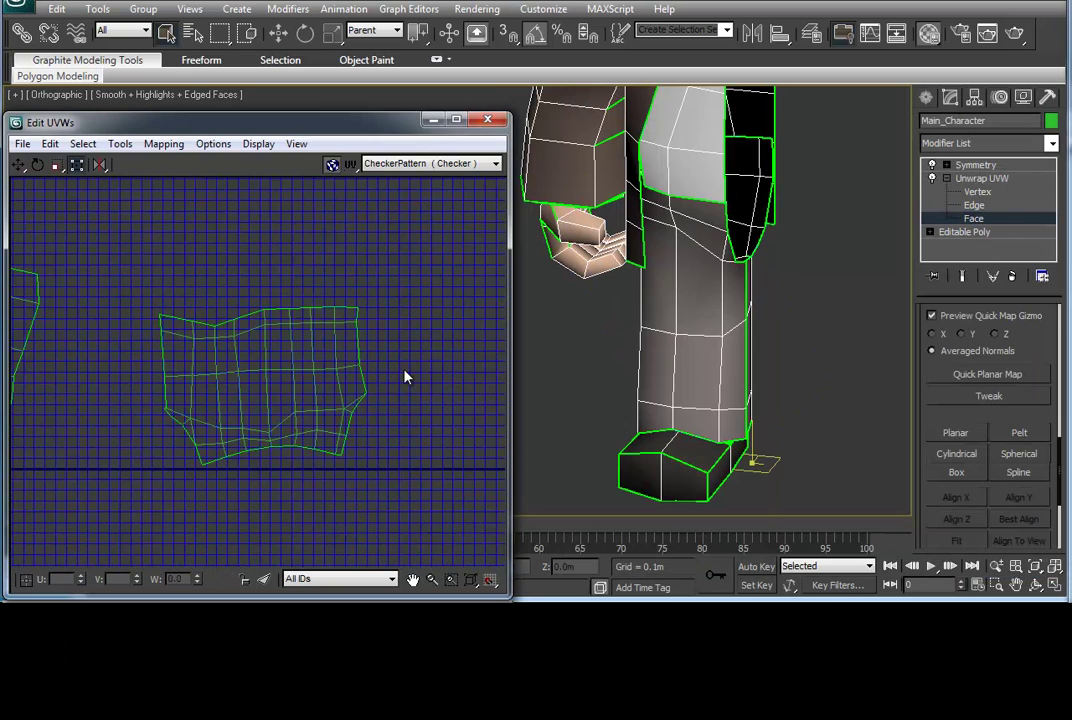
key(2)
click(283, 361)
double_click(283, 361)
scroll(283, 361, up, 2)
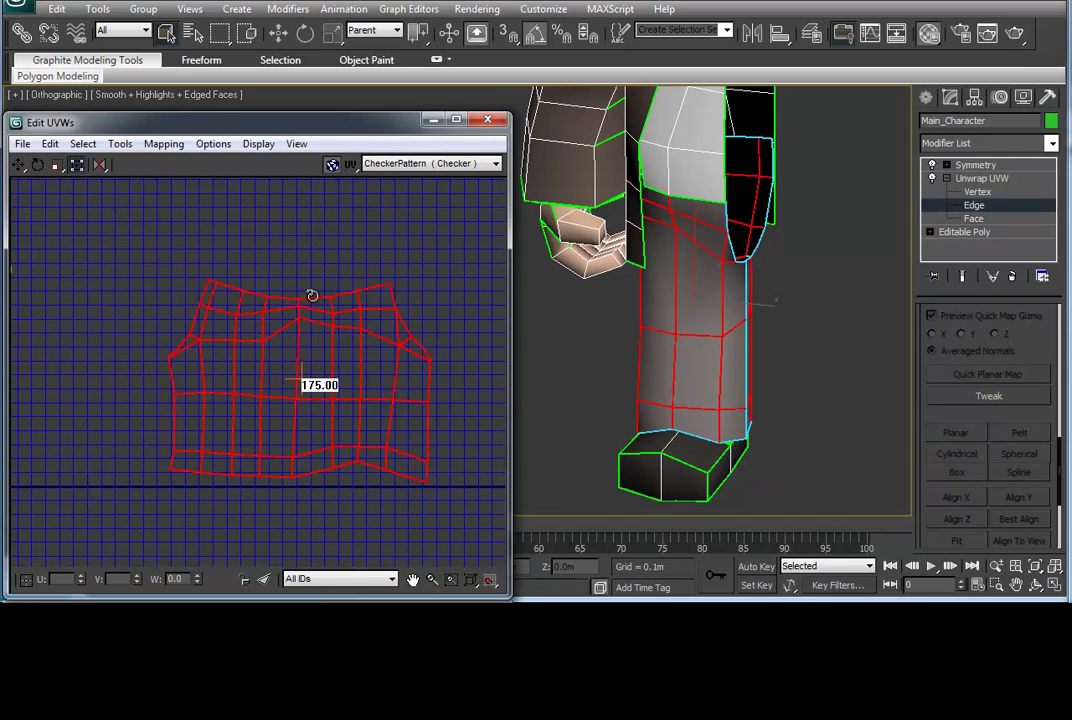
scroll(443, 381, up, 2)
Straighten the leg island's right border edges into a vertical line.
drag(405, 490, 432, 271)
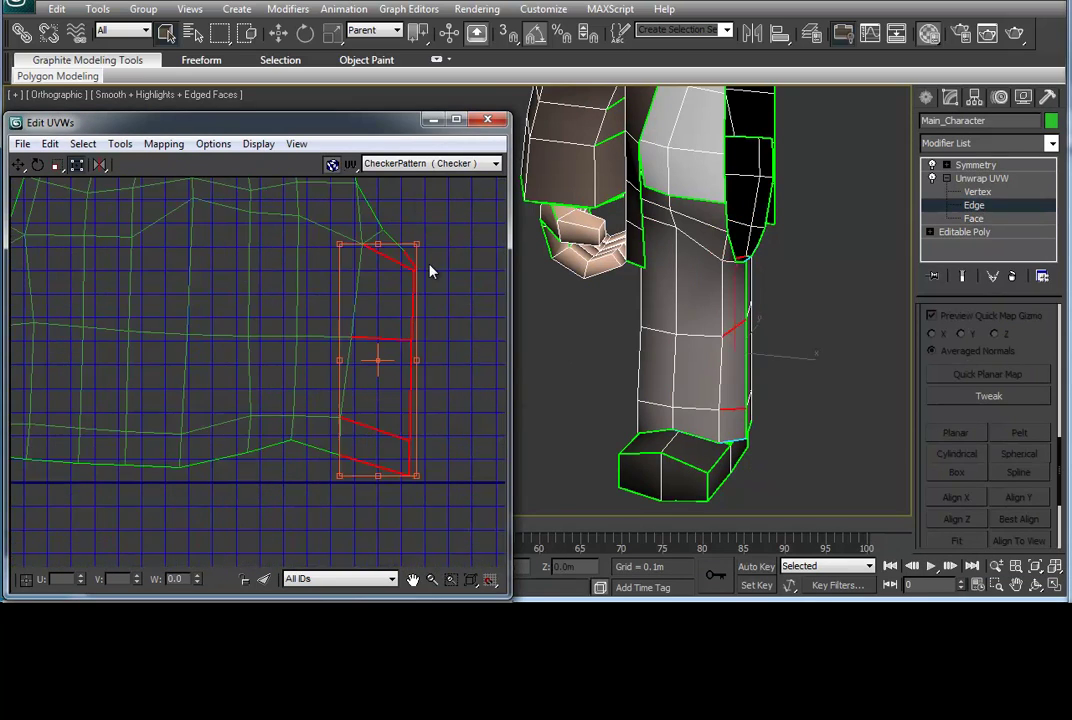
alt+middle_drag(672, 258, 718, 258)
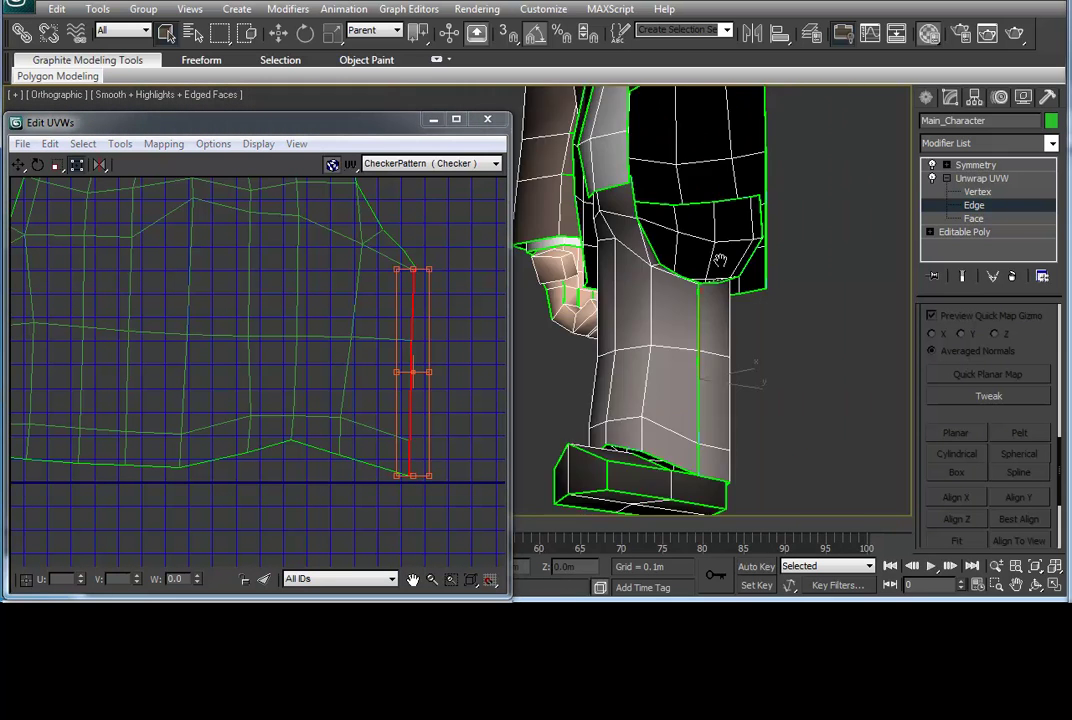
scroll(433, 280, up, 1)
scroll(471, 301, up, 3)
scroll(337, 342, down, 3)
scroll(320, 471, up, 2)
scroll(331, 462, down, 2)
Check the island's left border edges, then pan to the right-hand island.
middle_drag(376, 329, 192, 274)
click(189, 274)
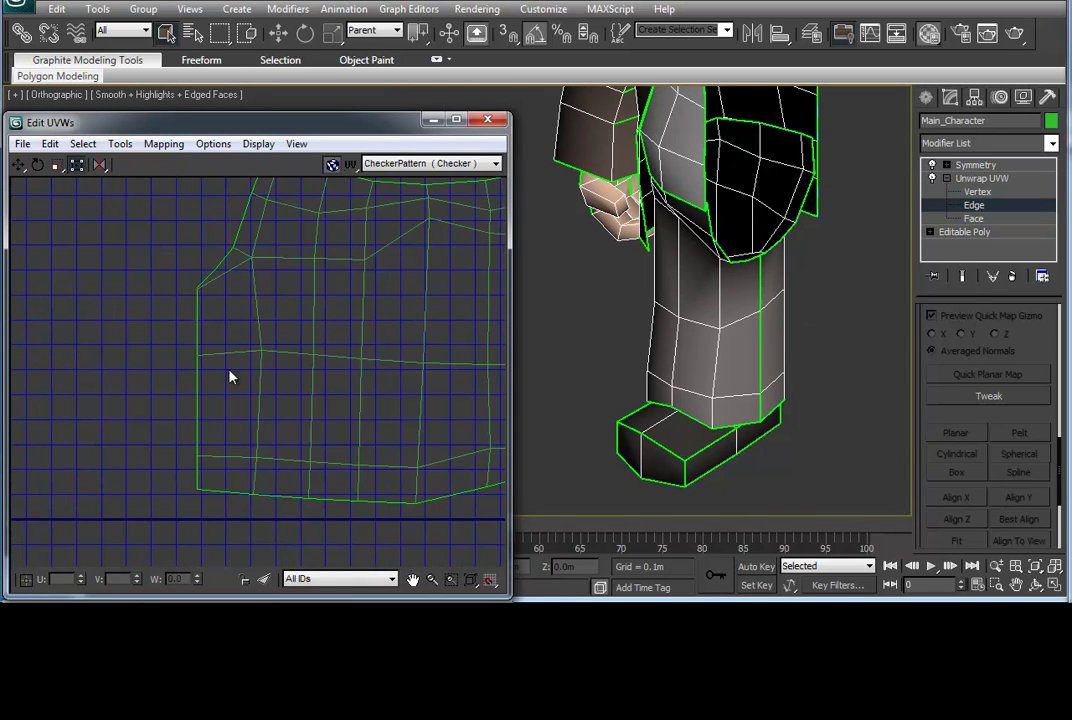
scroll(349, 342, down, 2)
scroll(349, 342, down, 2)
scroll(370, 385, up, 1)
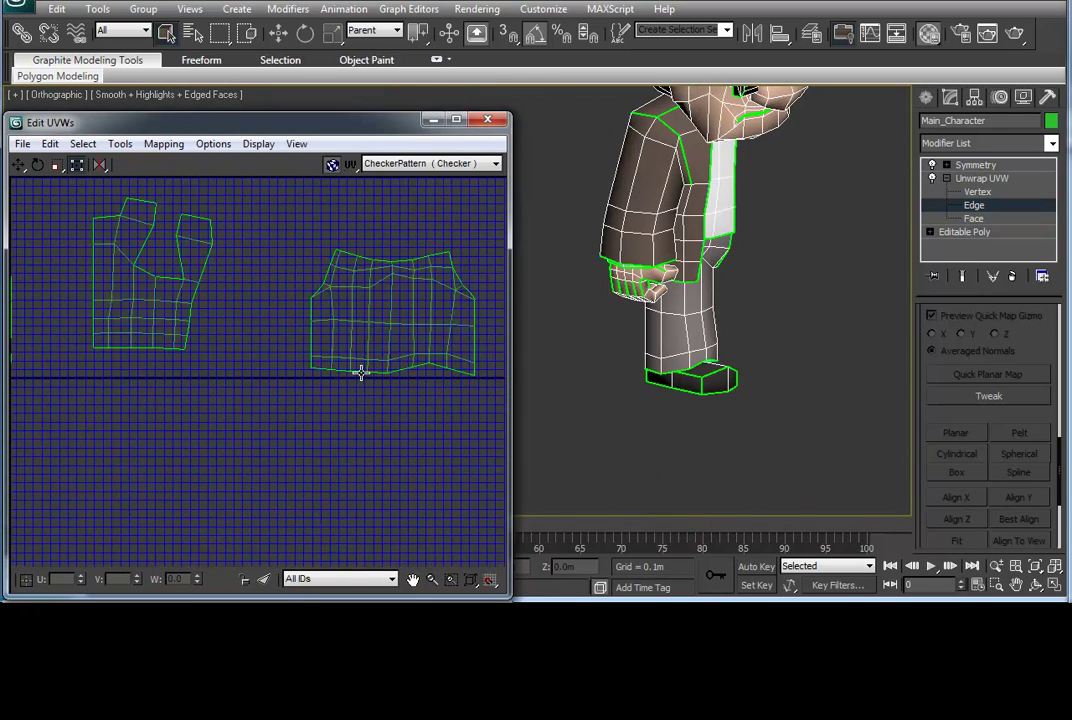
middle_drag(362, 372, 191, 373)
scroll(235, 258, up, 3)
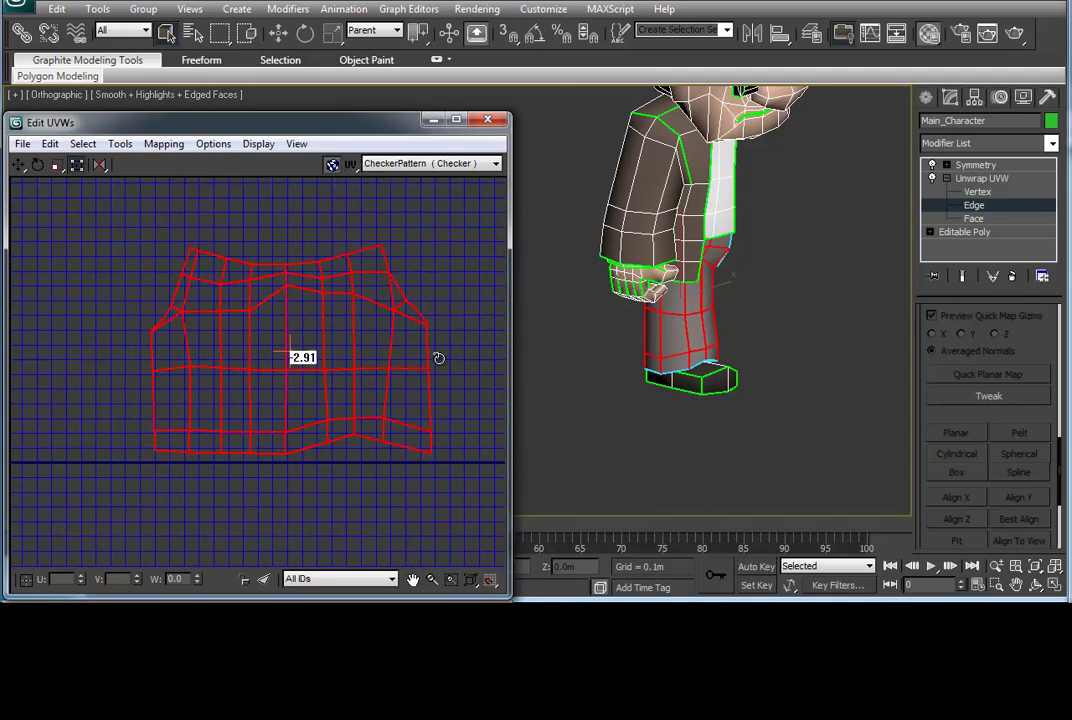
Rotate the leg island slightly to level it beside the other islands.
drag(438, 355, 460, 192)
scroll(617, 316, up, 4)
scroll(804, 282, down, 2)
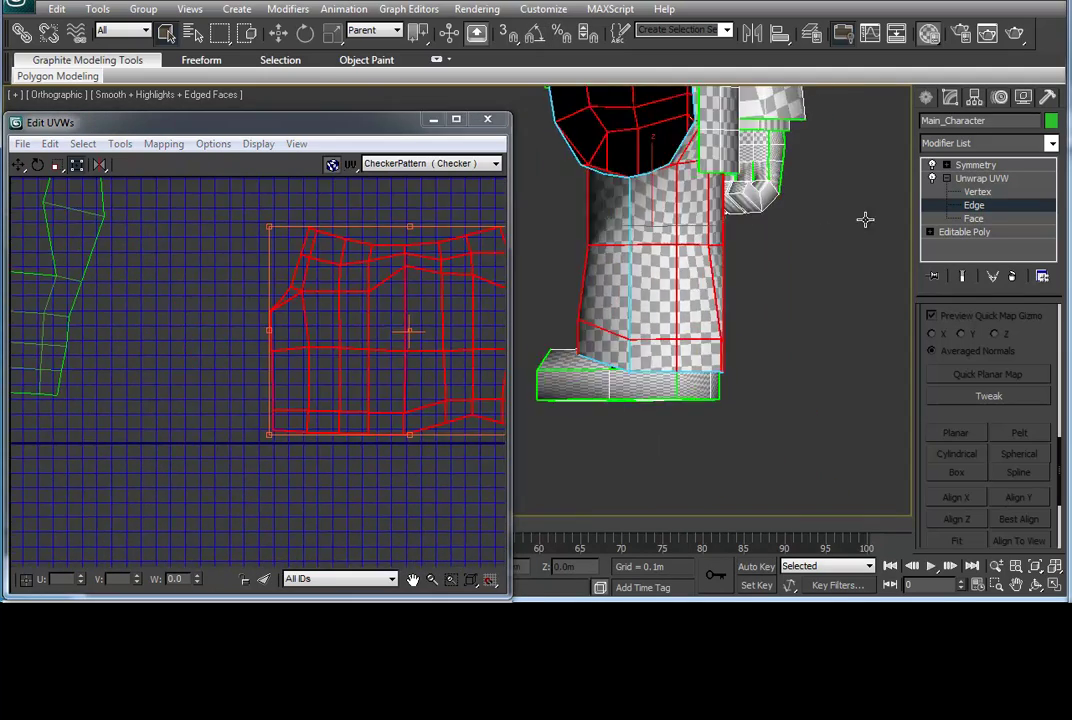
scroll(433, 280, down, 5)
click(433, 280)
scroll(869, 297, down, 2)
scroll(382, 307, up, 1)
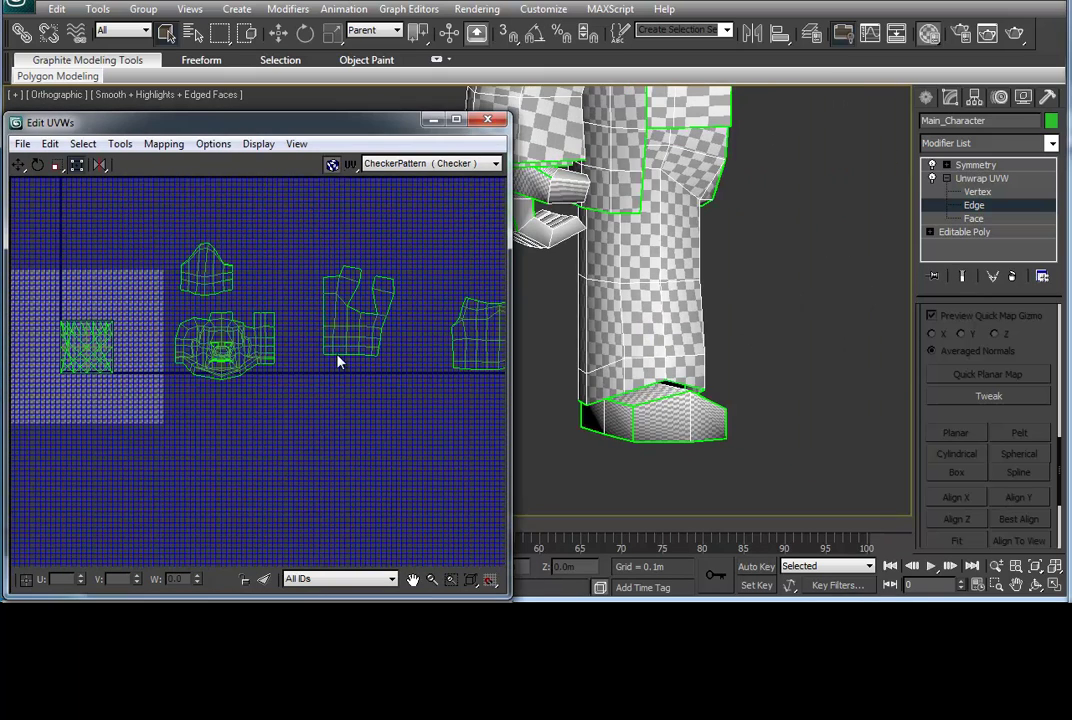
Zoom the 3D view onto the leg to check the checker pattern.
middle_drag(421, 407, 266, 407)
scroll(678, 247, up, 3)
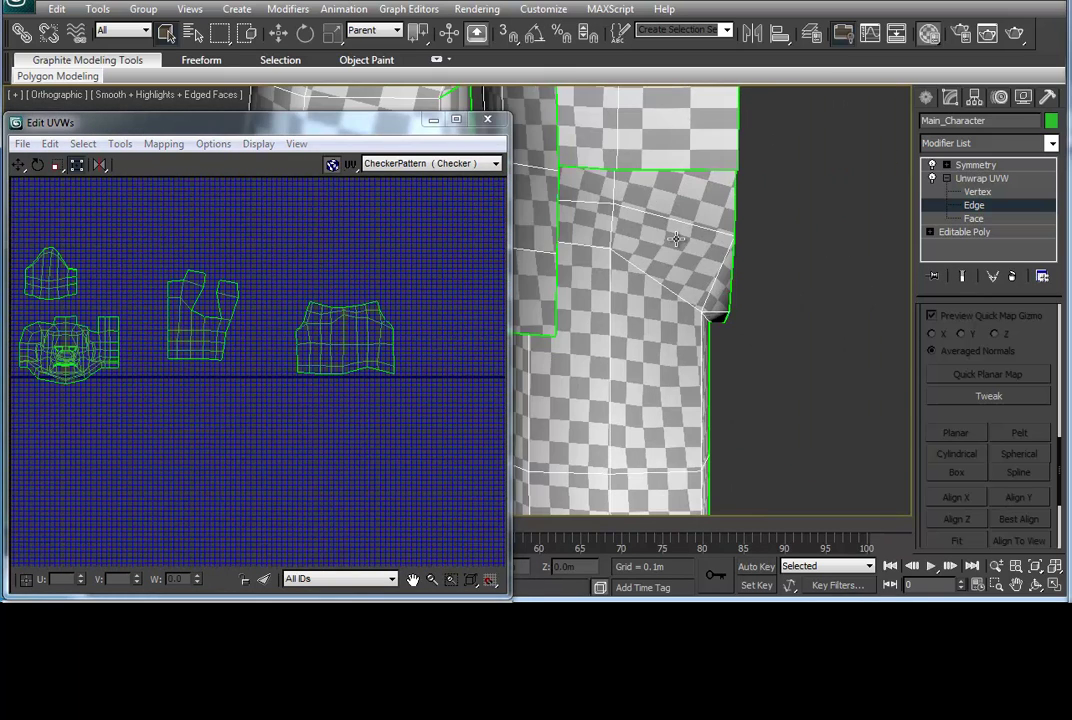
scroll(676, 238, down, 5)
scroll(787, 261, up, 3)
scroll(790, 232, up, 3)
Switch to UV vertex editing and frame the leg island in the view.
scroll(430, 350, up, 4)
key(1)
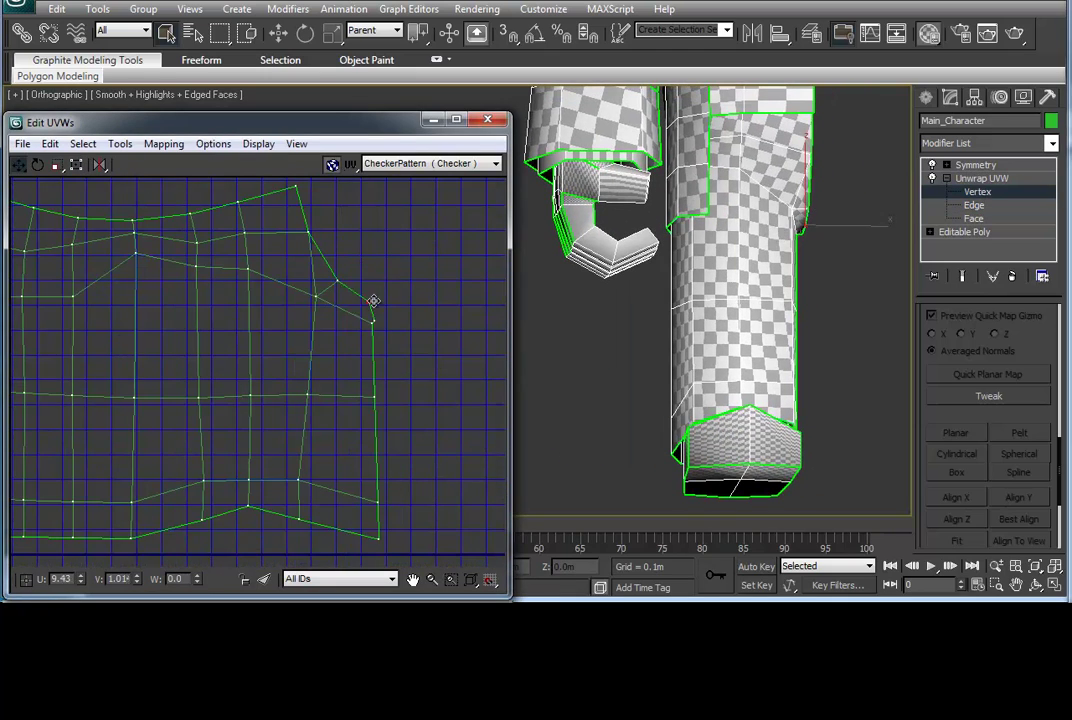
middle_drag(368, 302, 268, 317)
key(z)
scroll(636, 233, up, 4)
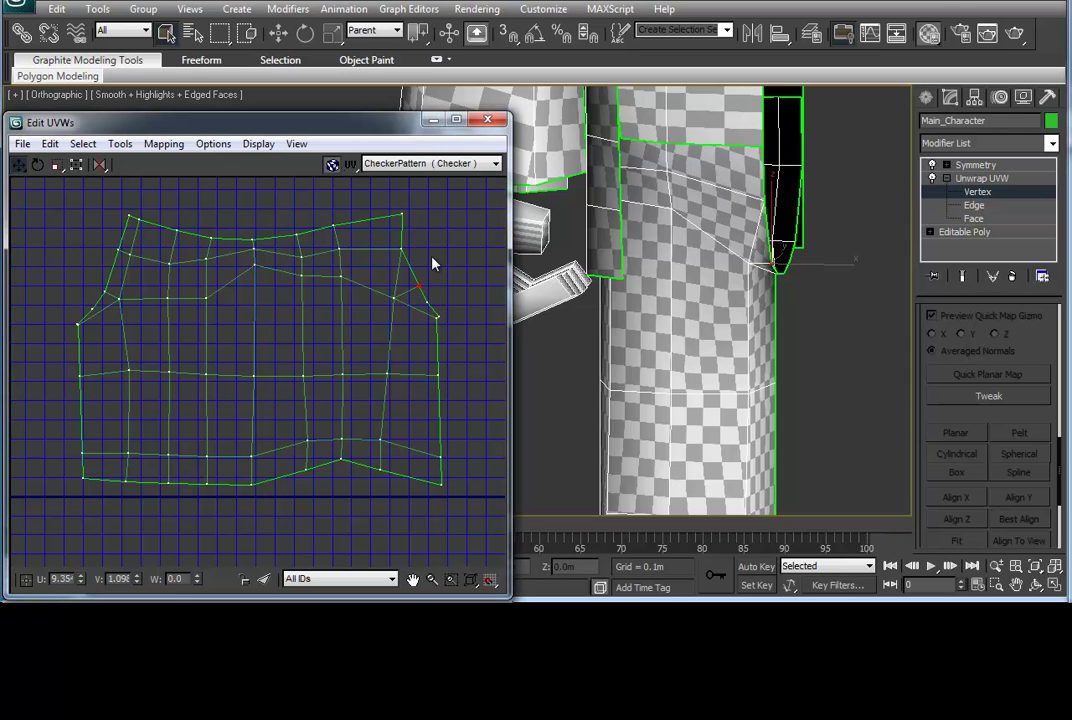
middle_drag(408, 213, 455, 218)
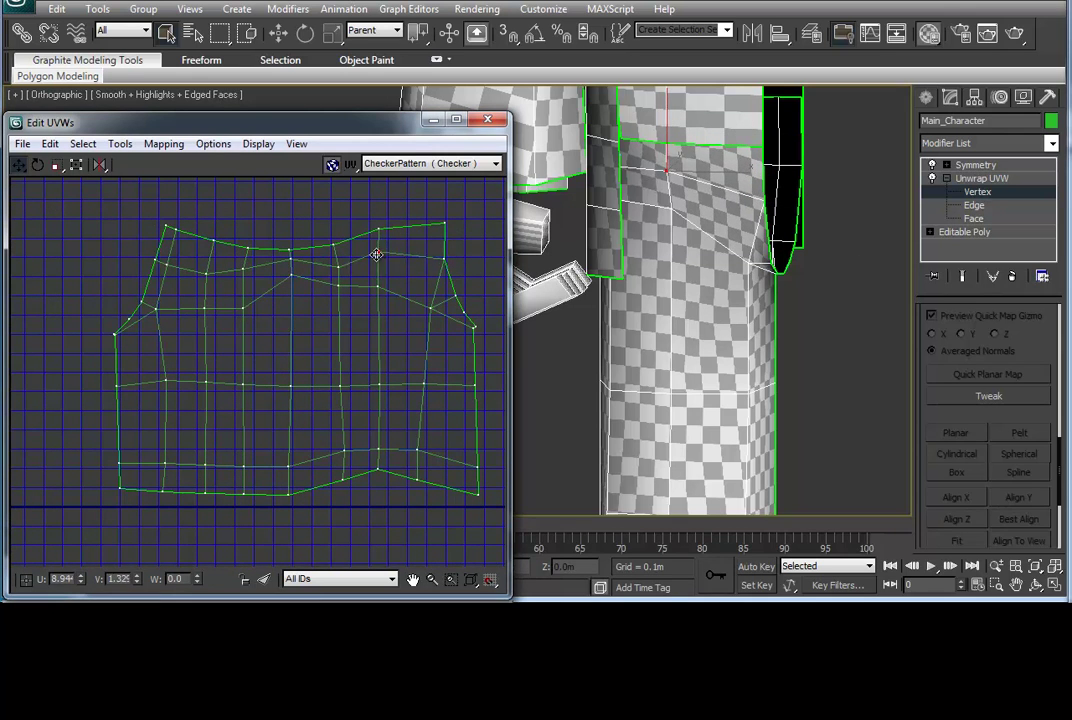
middle_drag(377, 229, 384, 250)
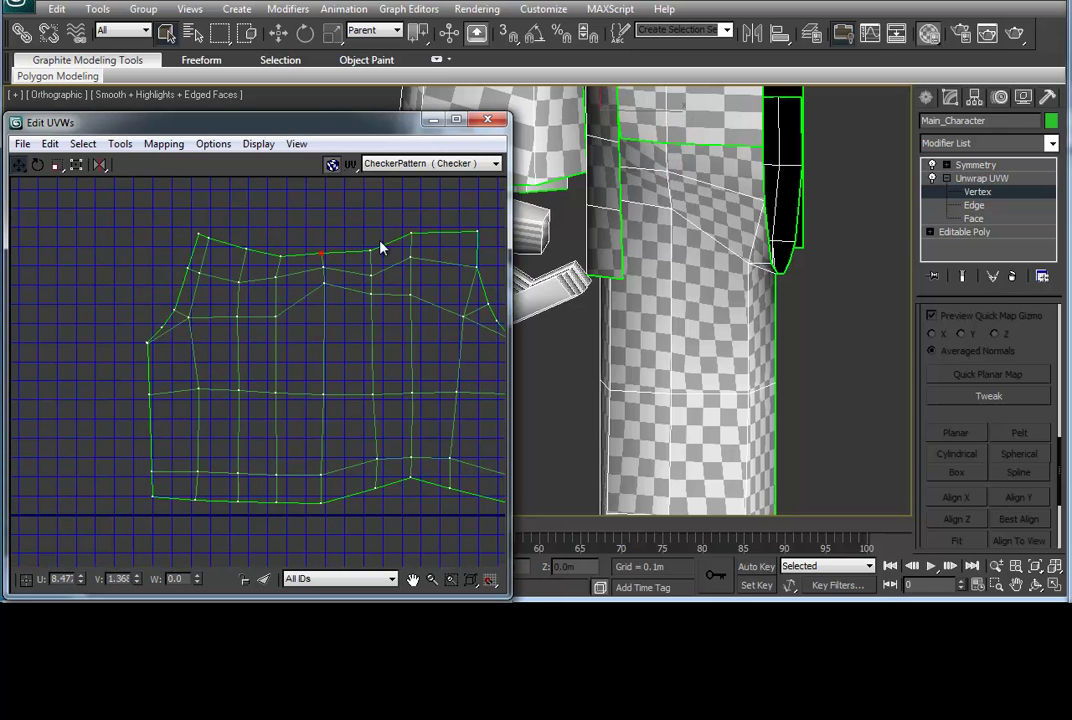
scroll(628, 240, up, 2)
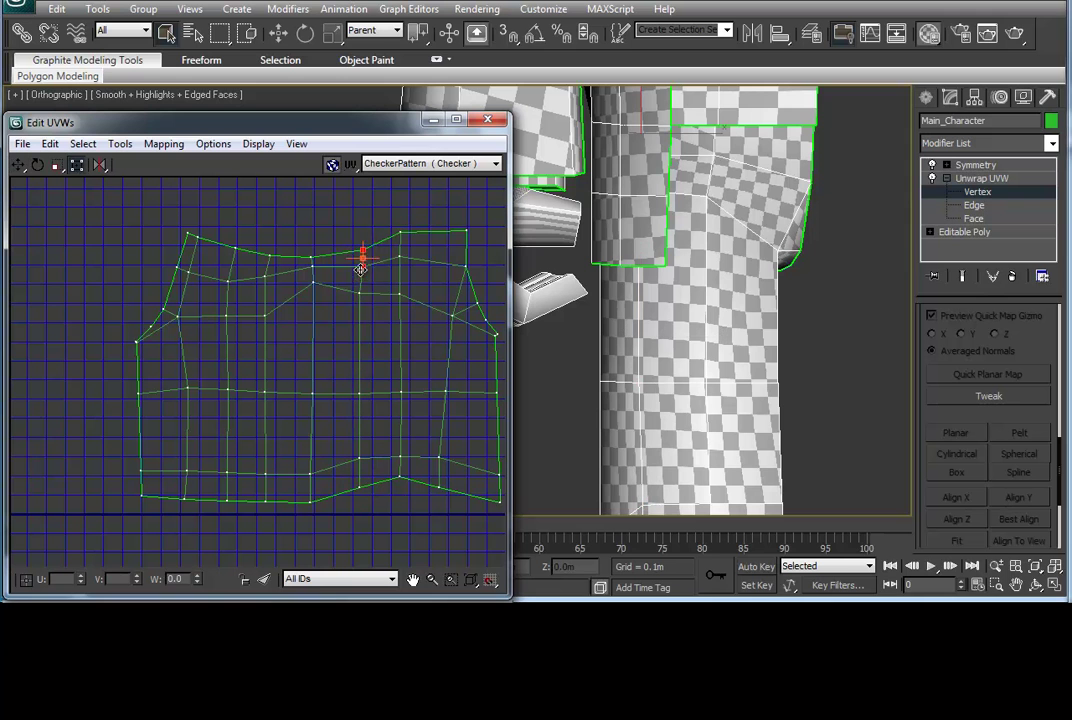
scroll(699, 240, down, 2)
scroll(699, 240, down, 2)
scroll(647, 255, down, 2)
scroll(403, 322, up, 3)
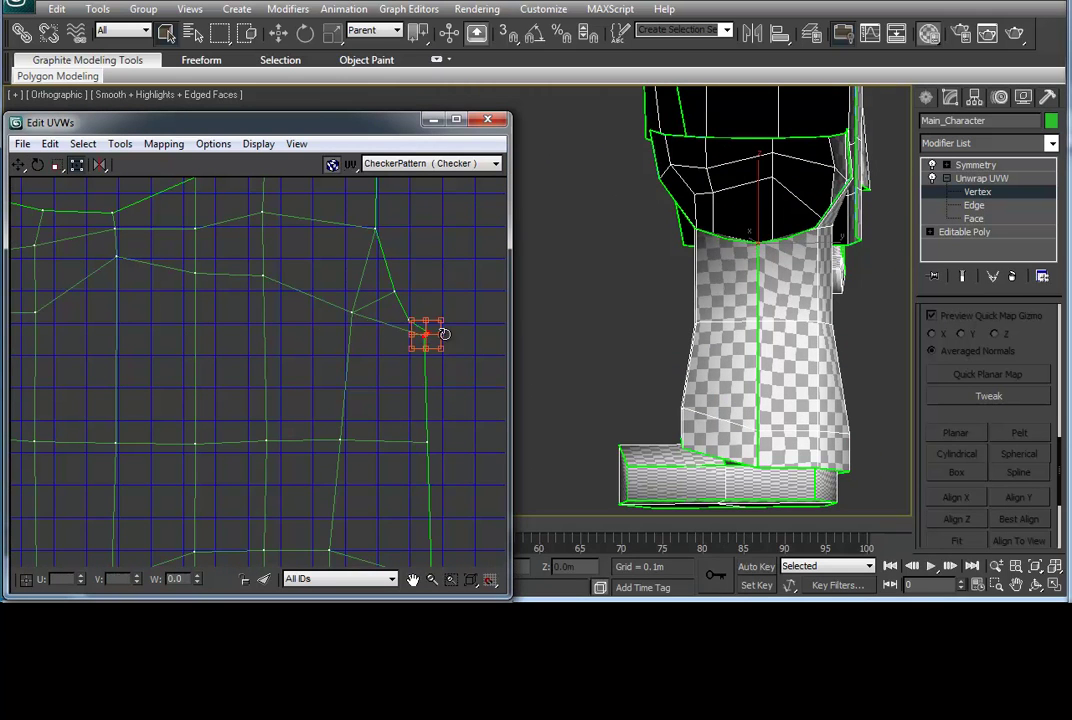
Nudge a border vertex to reshape the leg island's corner.
drag(428, 330, 423, 328)
middle_drag(458, 360, 218, 343)
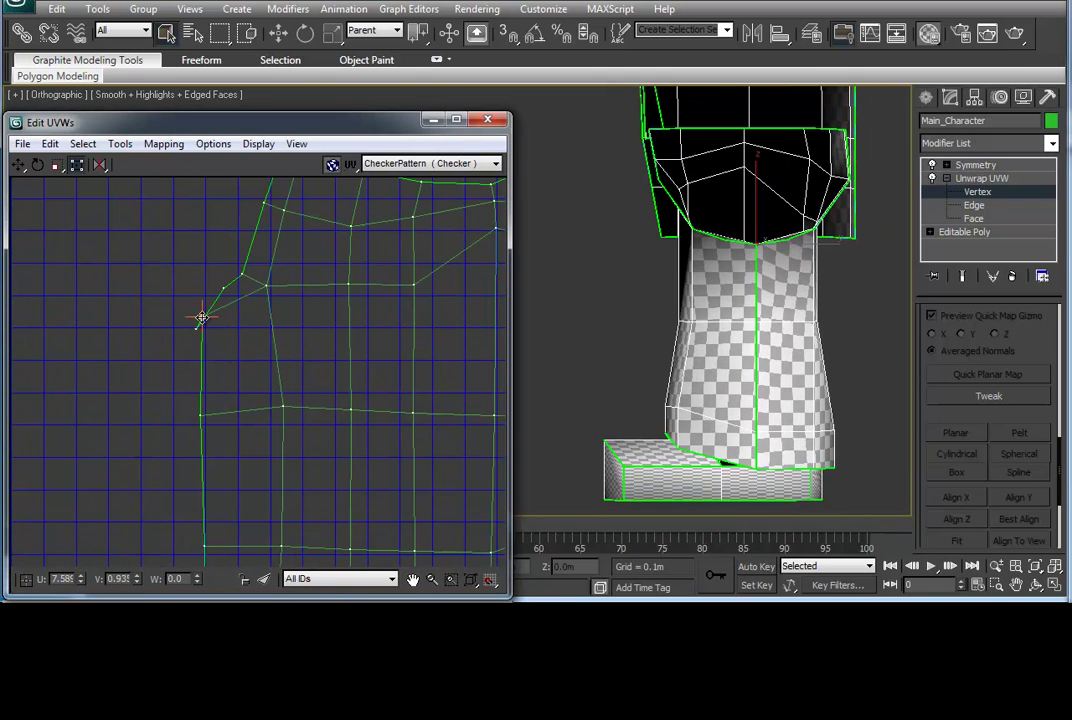
scroll(203, 318, up, 3)
scroll(266, 272, down, 2)
Select the left-border vertex column to line it up vertically.
drag(268, 240, 310, 530)
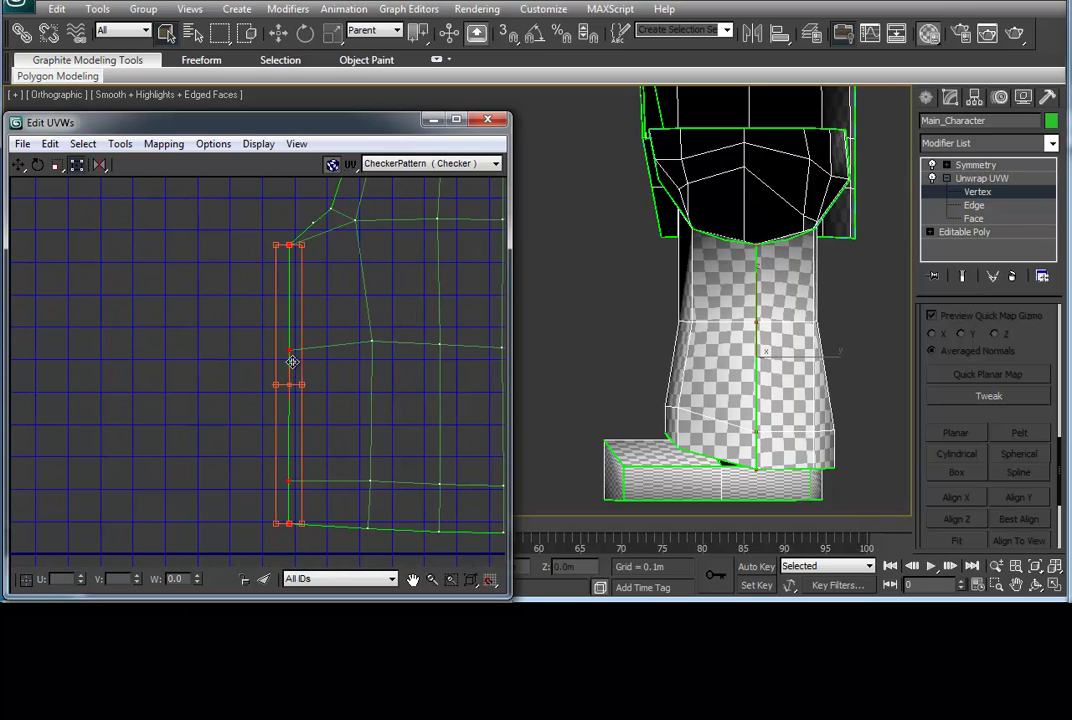
scroll(378, 287, down, 2)
scroll(411, 292, down, 2)
scroll(411, 292, down, 2)
scroll(724, 267, up, 5)
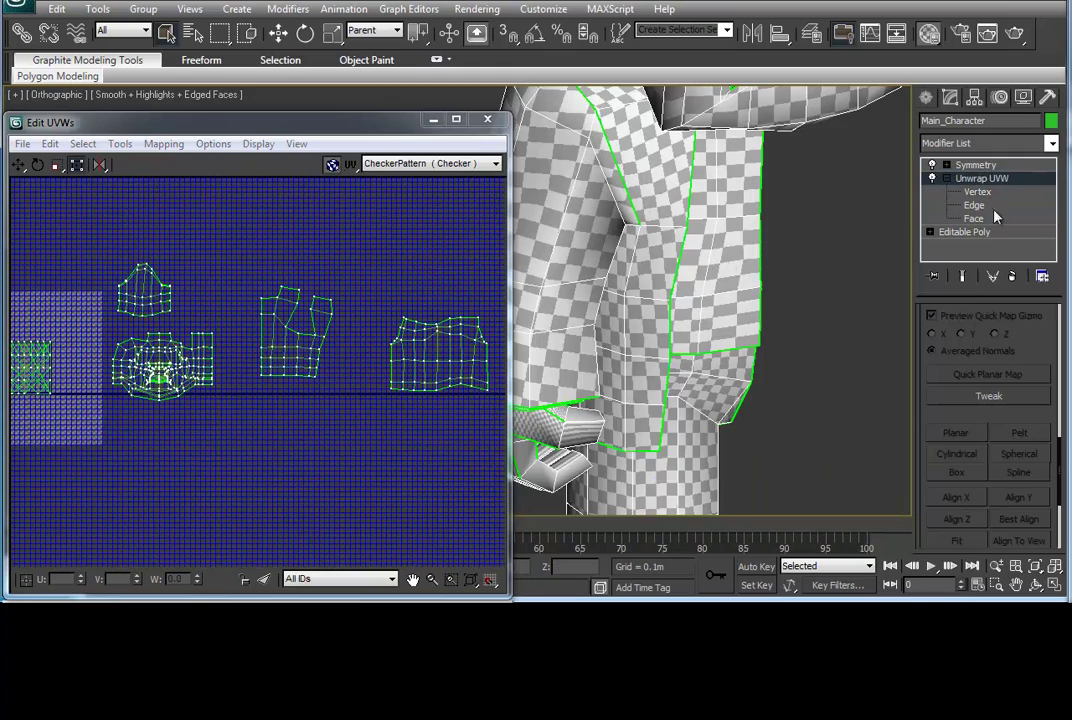
Select the octagonal eyeball cap faces and apply a Planar projection.
click(973, 218)
click(740, 200)
scroll(761, 251, up, 2)
scroll(300, 370, up, 3)
scroll(720, 300, down, 4)
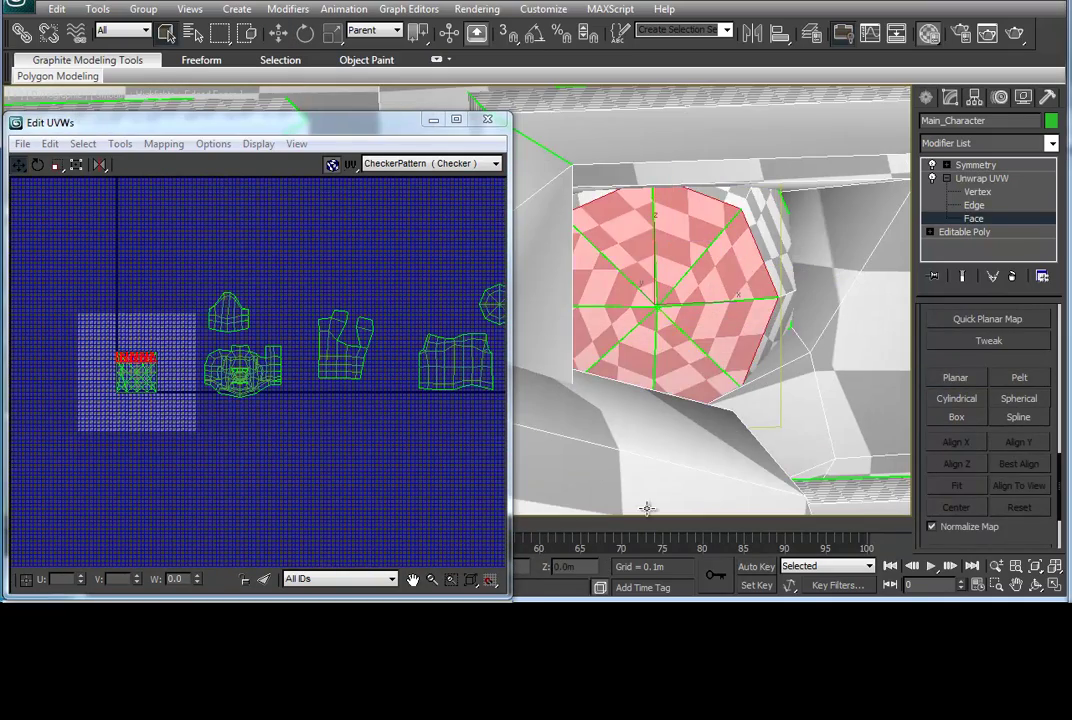
click(955, 378)
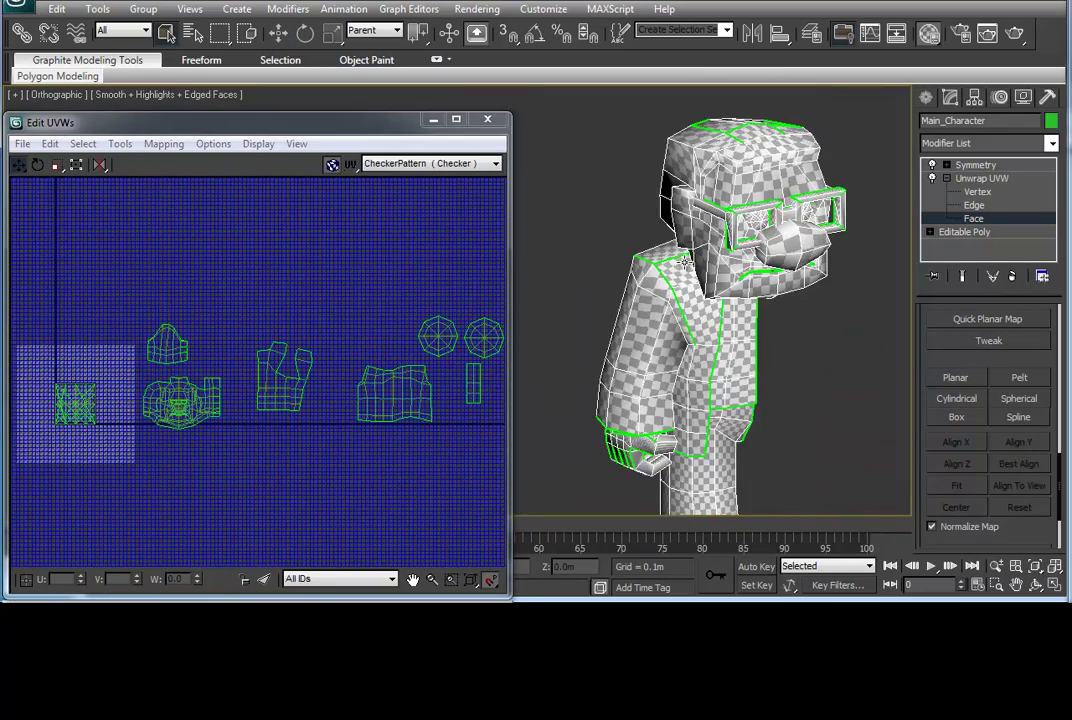
Grow a glasses face selection to the whole frame and Flatten Map it.
scroll(700, 260, up, 10)
click(700, 245)
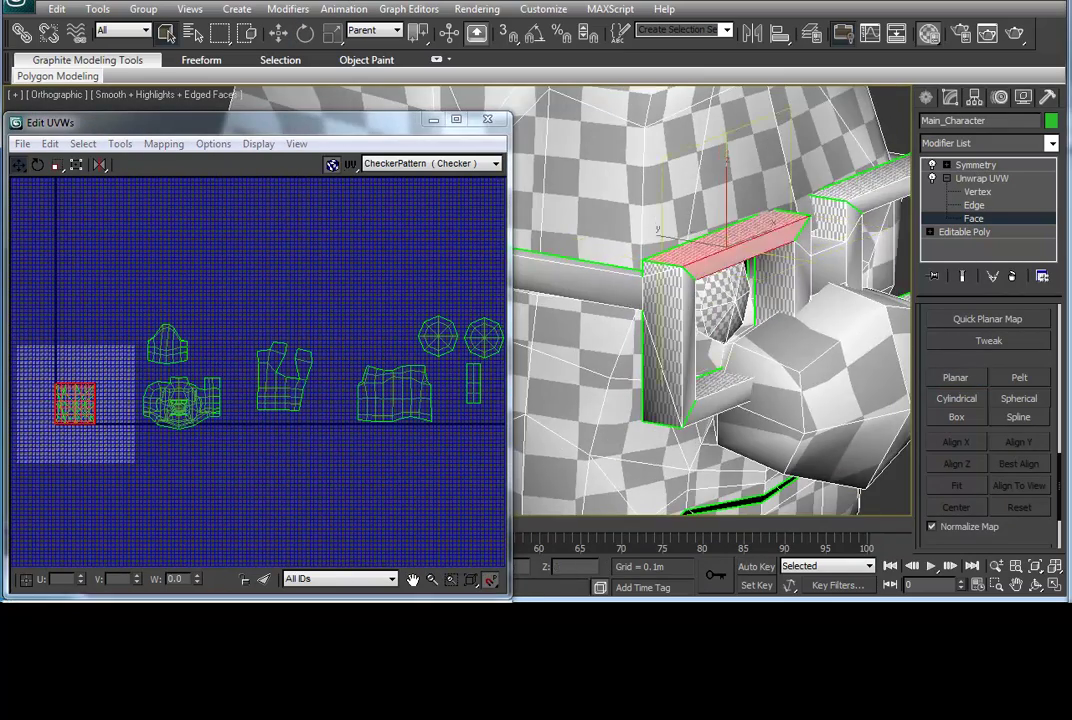
alt+middle_drag(718, 370, 757, 300)
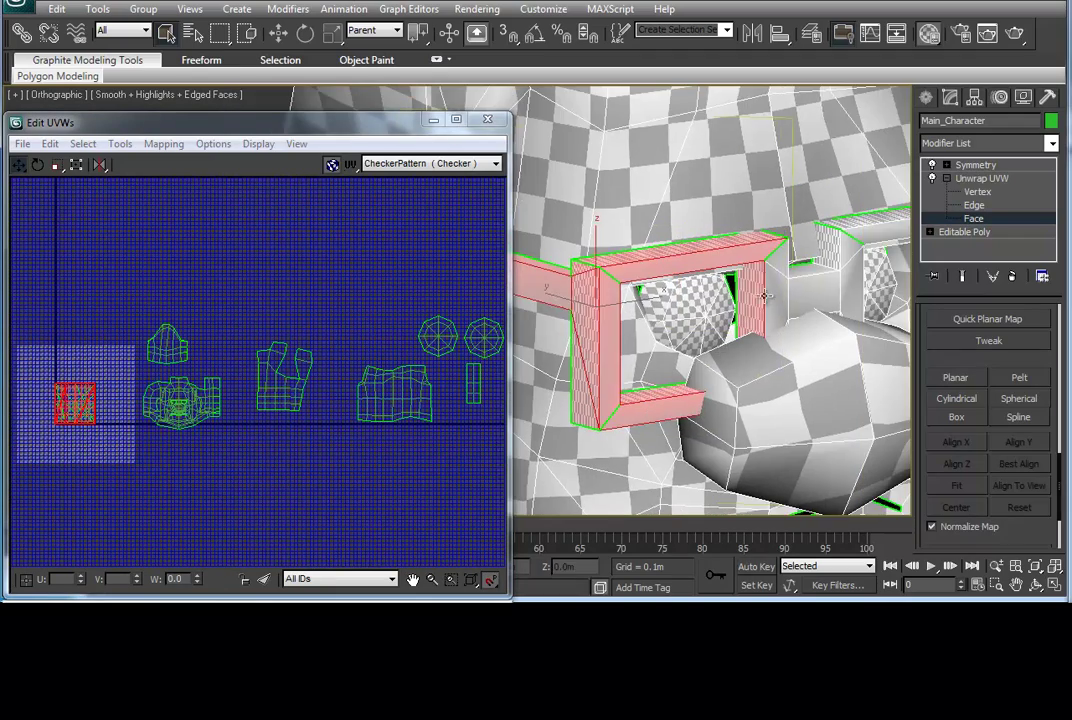
scroll(1014, 384, up, 5)
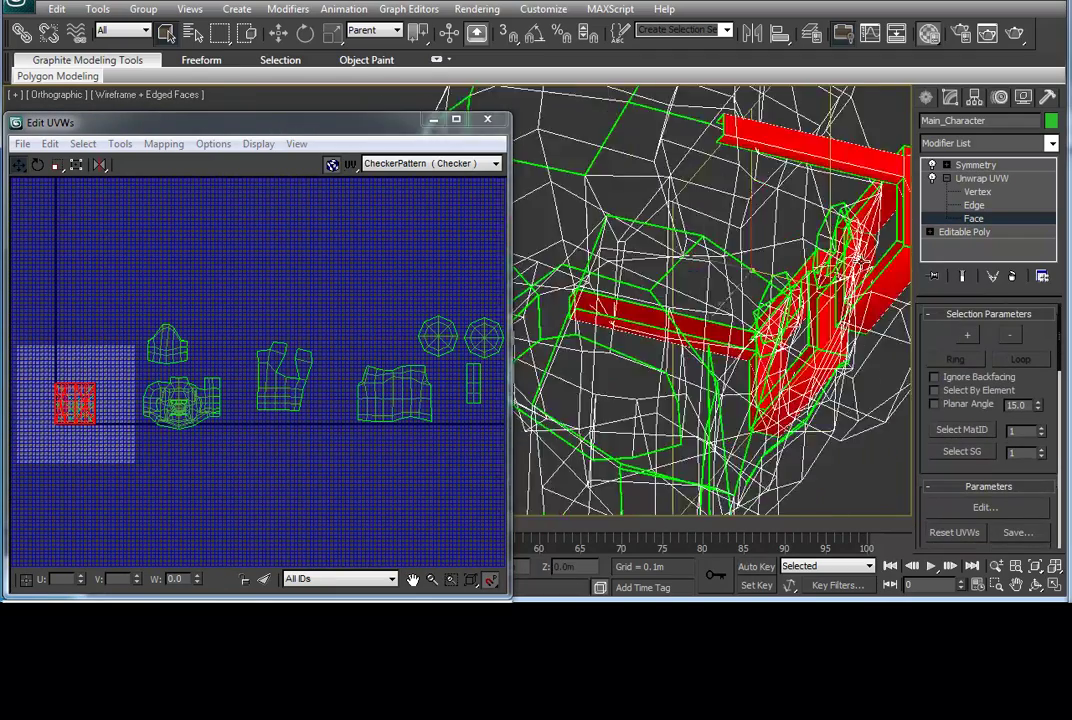
click(966, 336)
scroll(752, 304, down, 5)
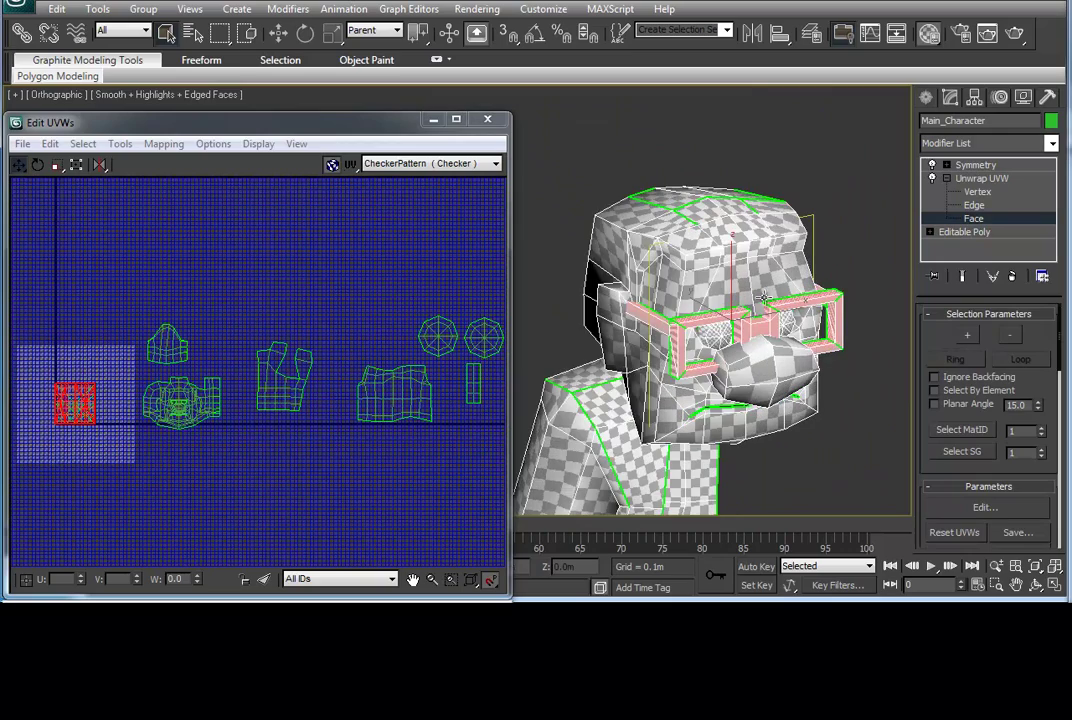
alt+middle_drag(757, 240, 720, 245)
click(164, 143)
click(190, 160)
click(227, 12)
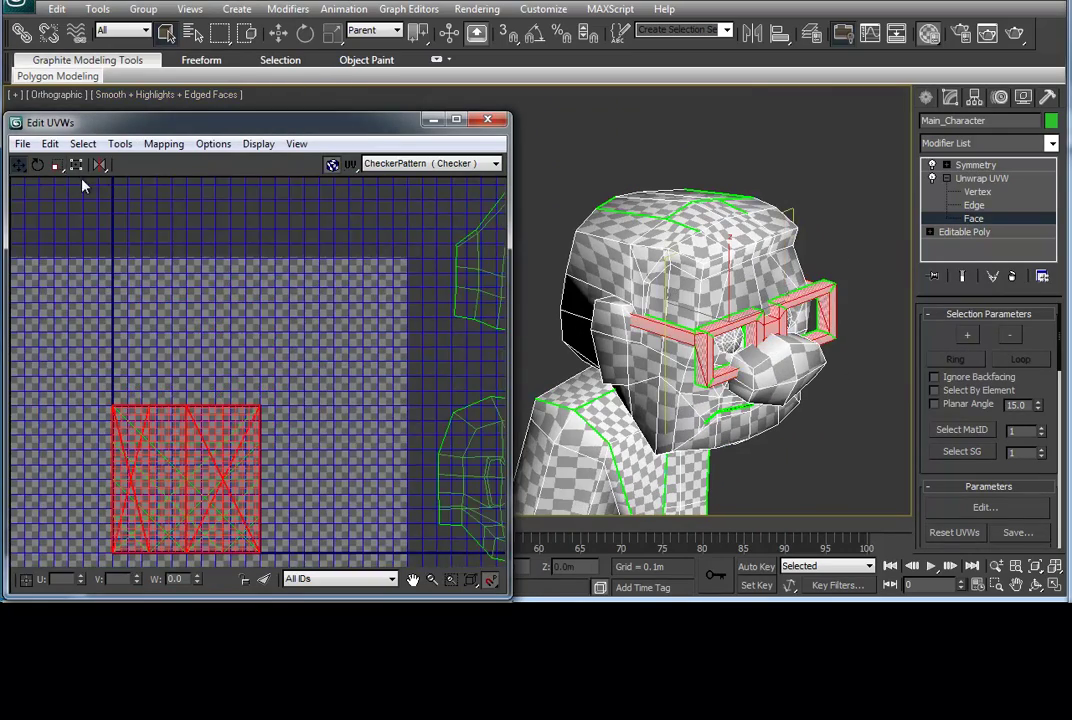
scroll(84, 180, down, 3)
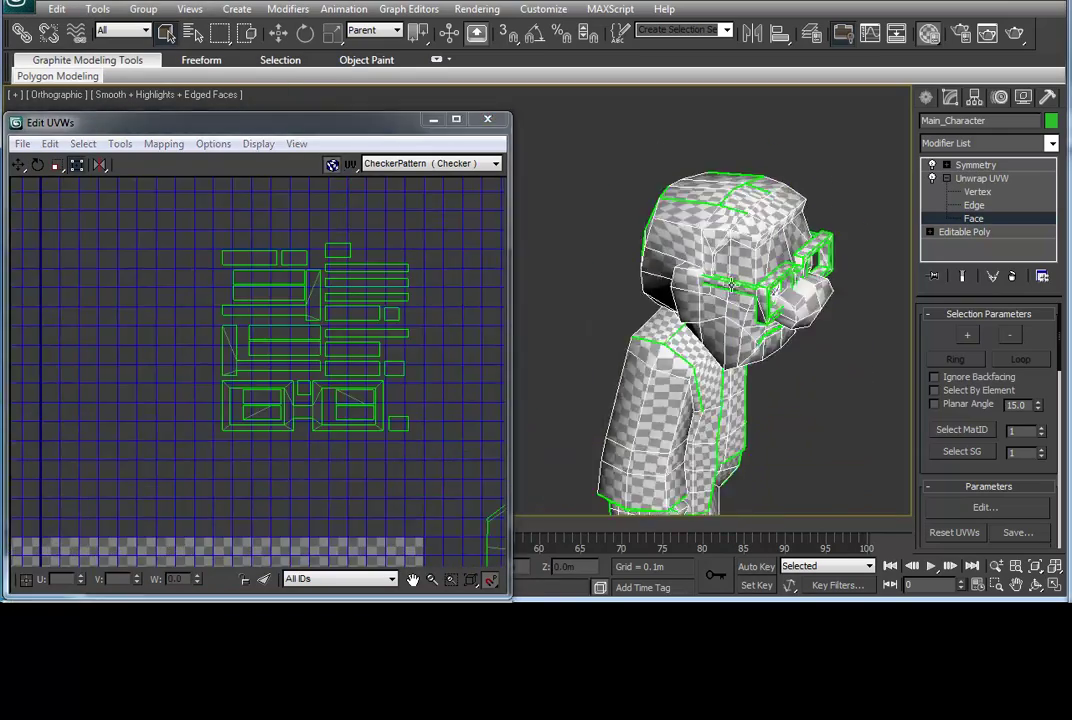
Select the foot's faces and Flatten Map them into separate pieces.
click(124, 348)
key(z)
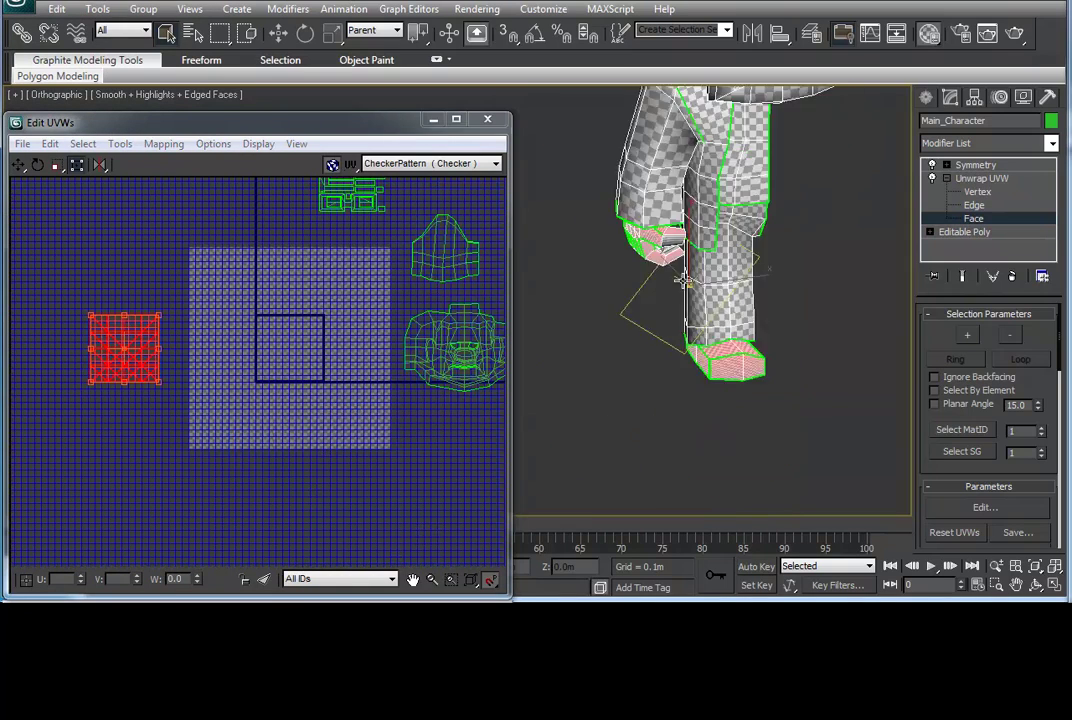
alt+middle_drag(720, 350, 695, 354)
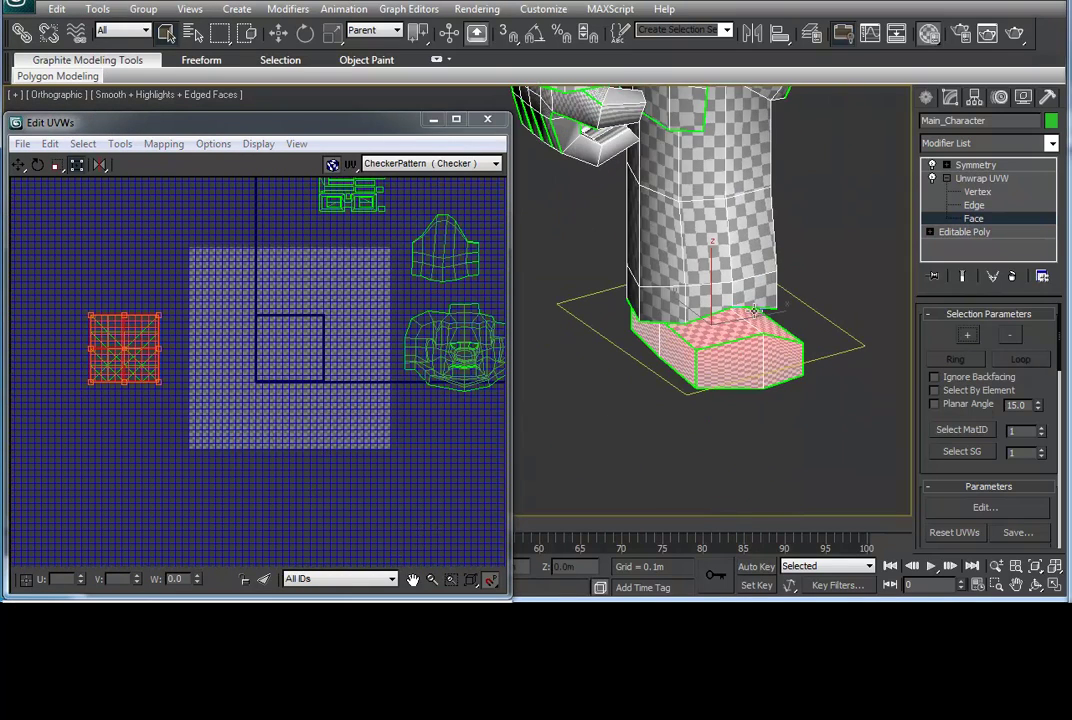
click(164, 143)
click(200, 185)
Stitch the rectangle and small foot pieces onto the hexagon into one island.
scroll(275, 256, up, 5)
scroll(381, 268, up, 2)
click(359, 405)
right_click(359, 400)
click(326, 476)
scroll(325, 476, down, 2)
click(335, 419)
click(359, 407)
scroll(373, 362, up, 2)
click(275, 393)
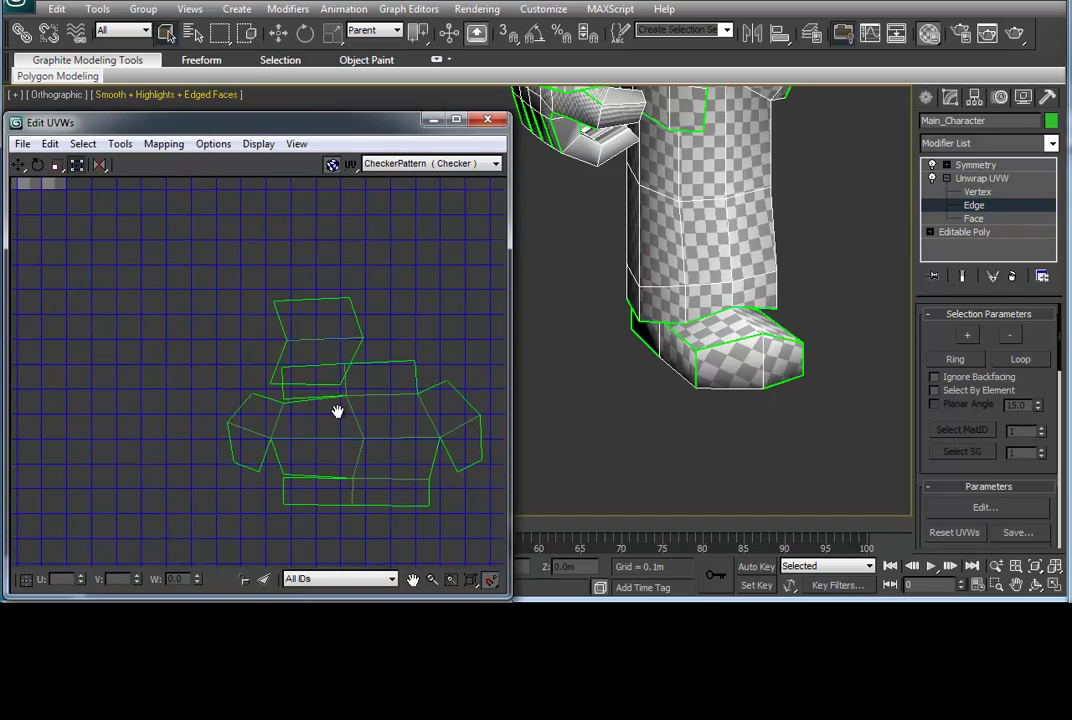
Recentre the foot island and return to face selection in wireframe view.
middle_drag(443, 411, 340, 460)
scroll(320, 420, down, 2)
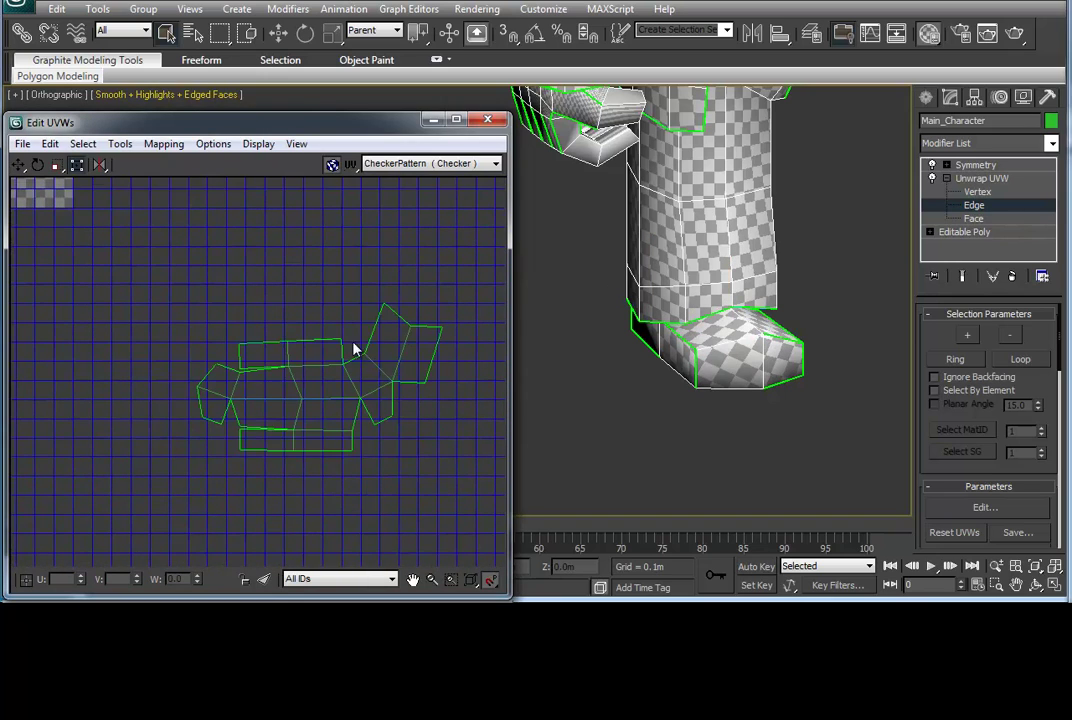
middle_drag(378, 378, 338, 354)
scroll(363, 371, down, 5)
key(3)
key(F3)
alt+middle_drag(560, 200, 593, 183)
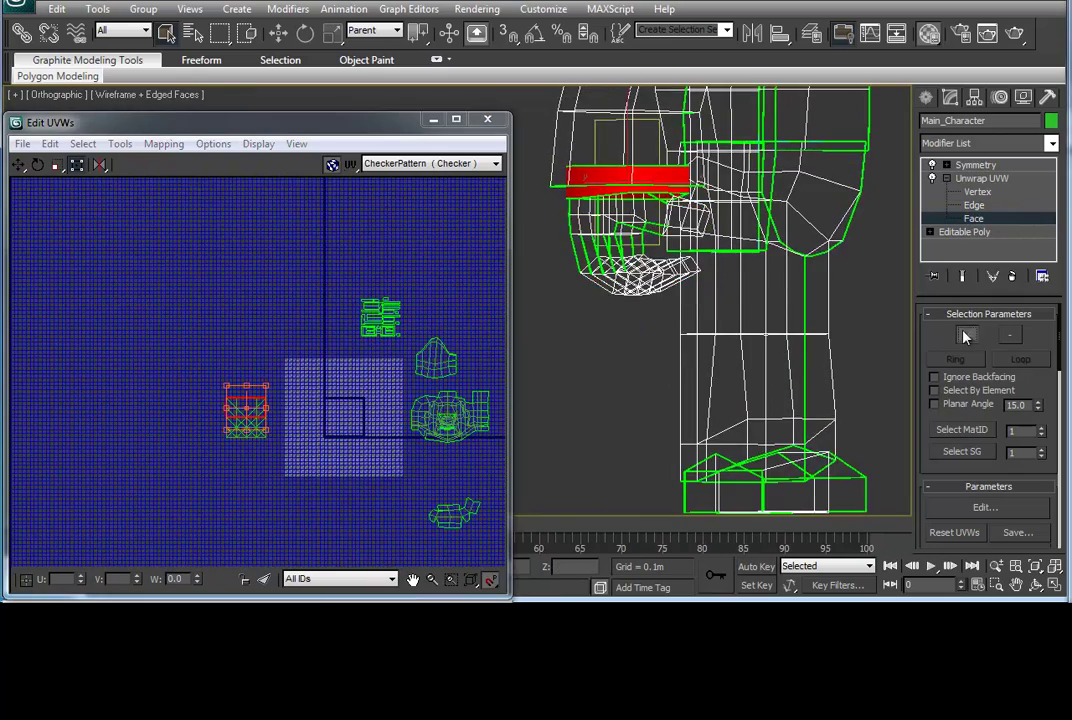
Flatten Map the selected band into a long strip island and frame it.
click(164, 143)
click(203, 163)
key(Return)
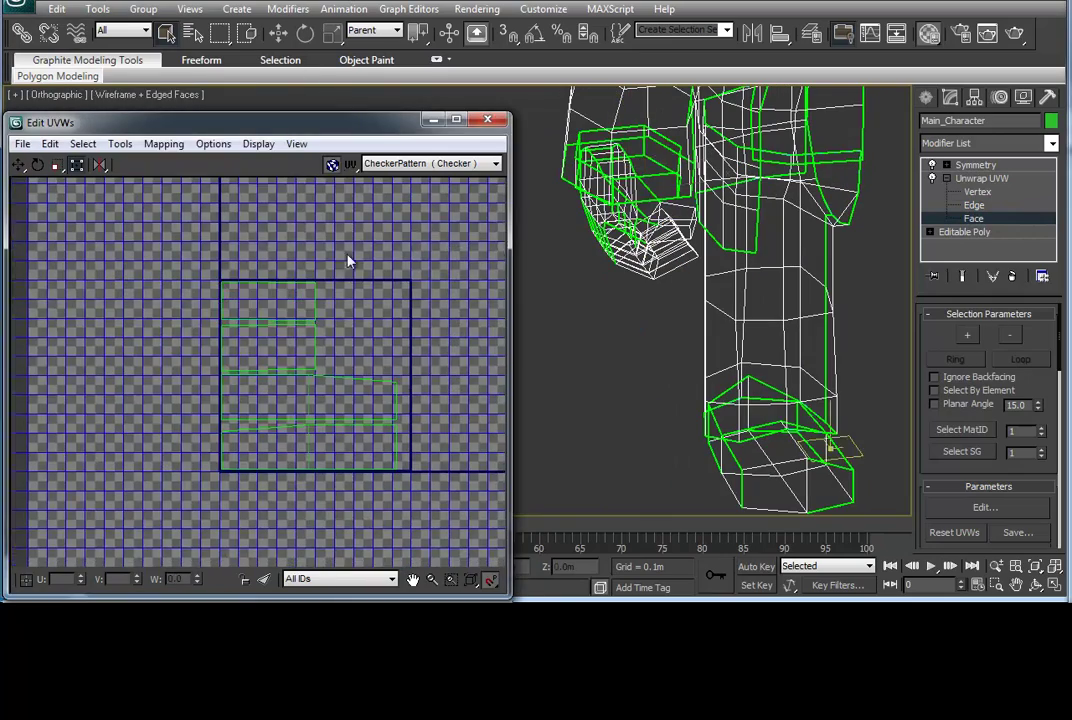
key(2)
right_click(318, 354)
scroll(347, 330, up, 3)
middle_drag(347, 330, 278, 358)
scroll(311, 359, down, 2)
key(3)
click(263, 342)
scroll(449, 396, down, 5)
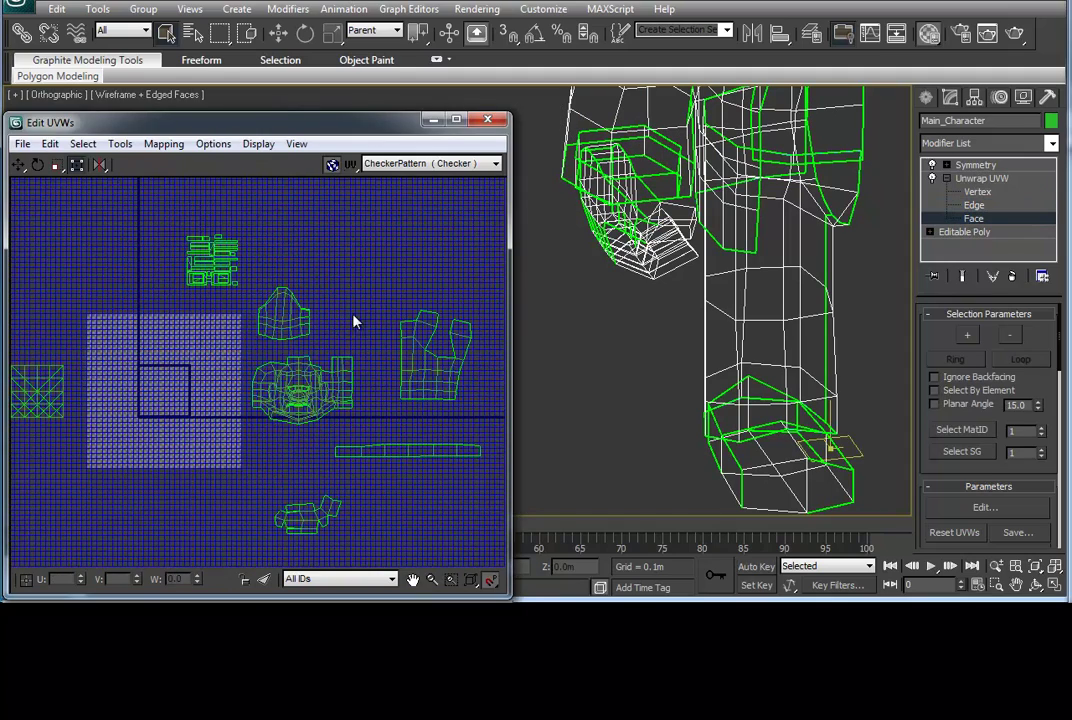
Select the hand's UV cluster and turn off its planar projection.
click(37, 391)
middle_drag(151, 370, 244, 390)
drag(1020, 470, 1033, 167)
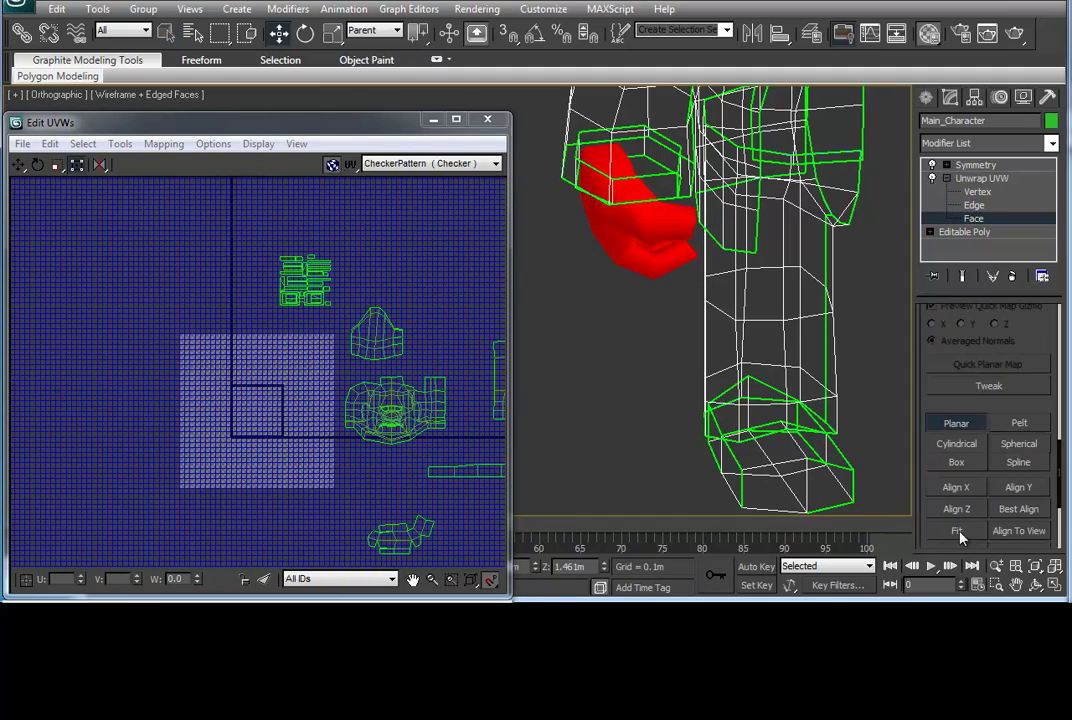
click(956, 423)
scroll(258, 370, up, 2)
key(F3)
scroll(258, 370, up, 3)
Select the whole hand cluster and orbit around the hand to inspect it.
key(ctrl+a)
click(275, 292)
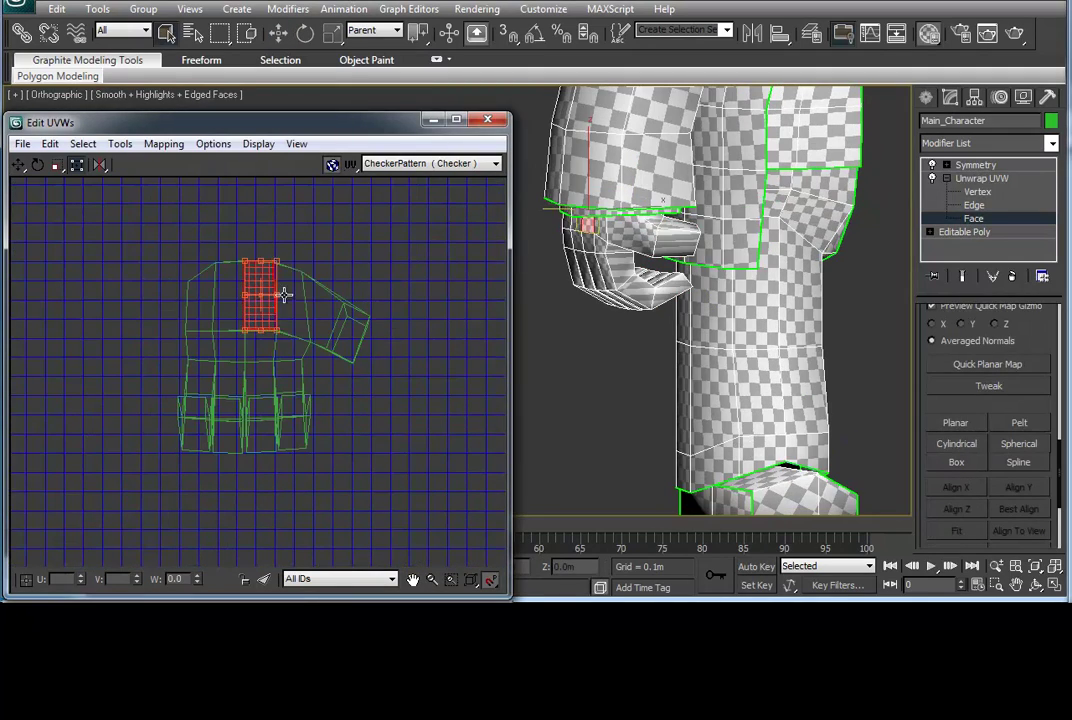
click(228, 345)
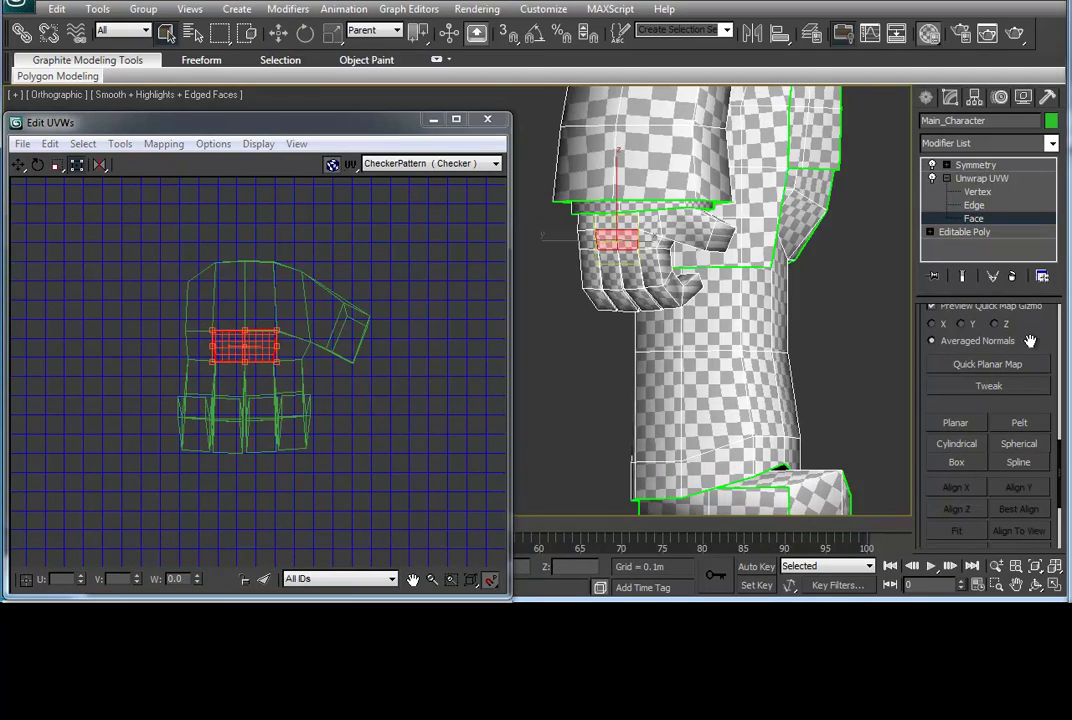
key(ctrl+a)
scroll(620, 250, up, 2)
scroll(620, 250, up, 2)
mouse_move(620, 250)
alt+middle_down()
mouse_move(618, 276)
mouse_move(633, 230)
mouse_move(670, 270)
mouse_move(790, 251)
mouse_move(827, 257)
alt+middle_up()
key(F3)
key(F3)
Move the hand cluster aside and planar-project the selected finger face strip.
drag(414, 366, 407, 383)
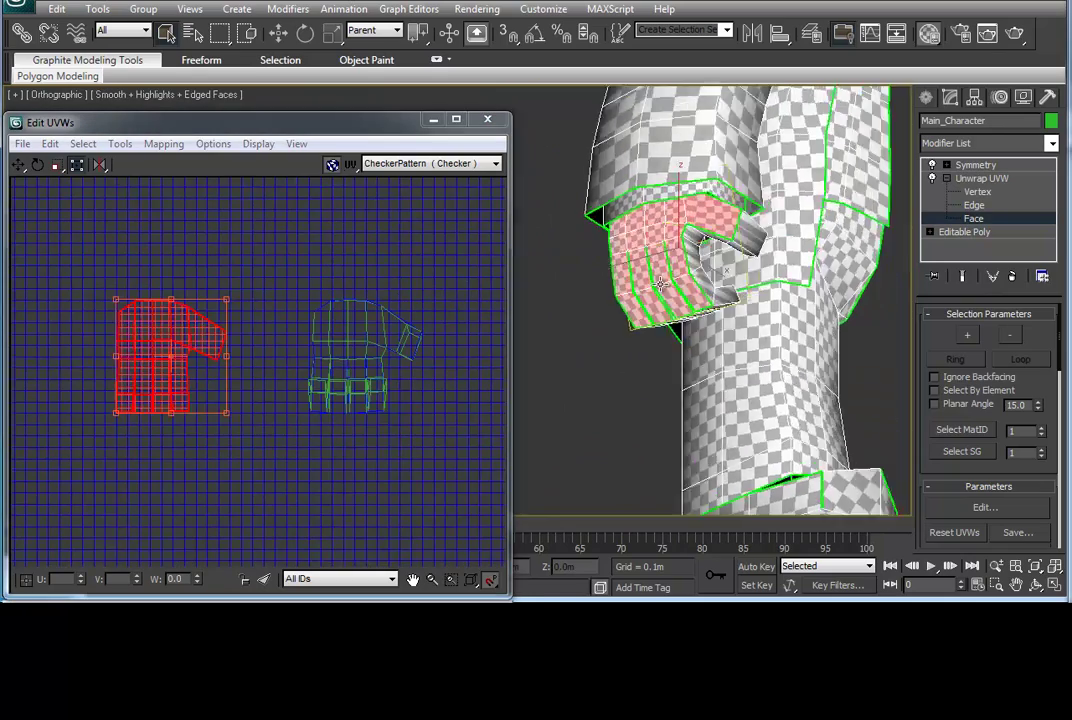
click(718, 314)
alt+middle_drag(718, 314, 760, 300)
scroll(1031, 438, down, 5)
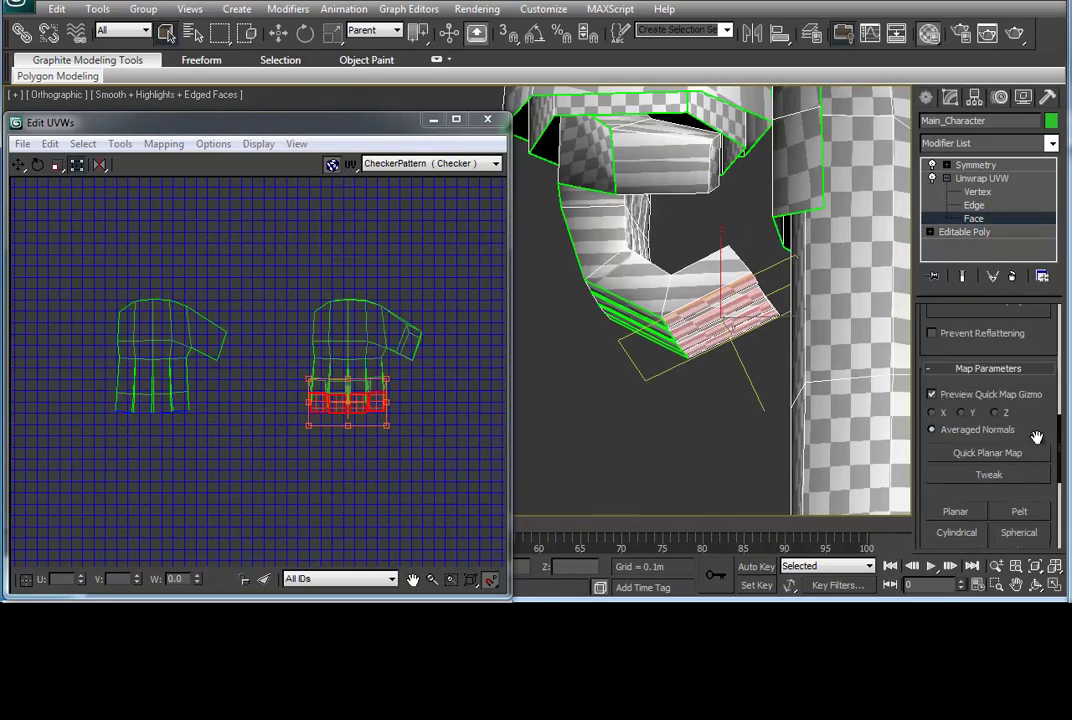
click(955, 454)
scroll(1020, 500, down, 3)
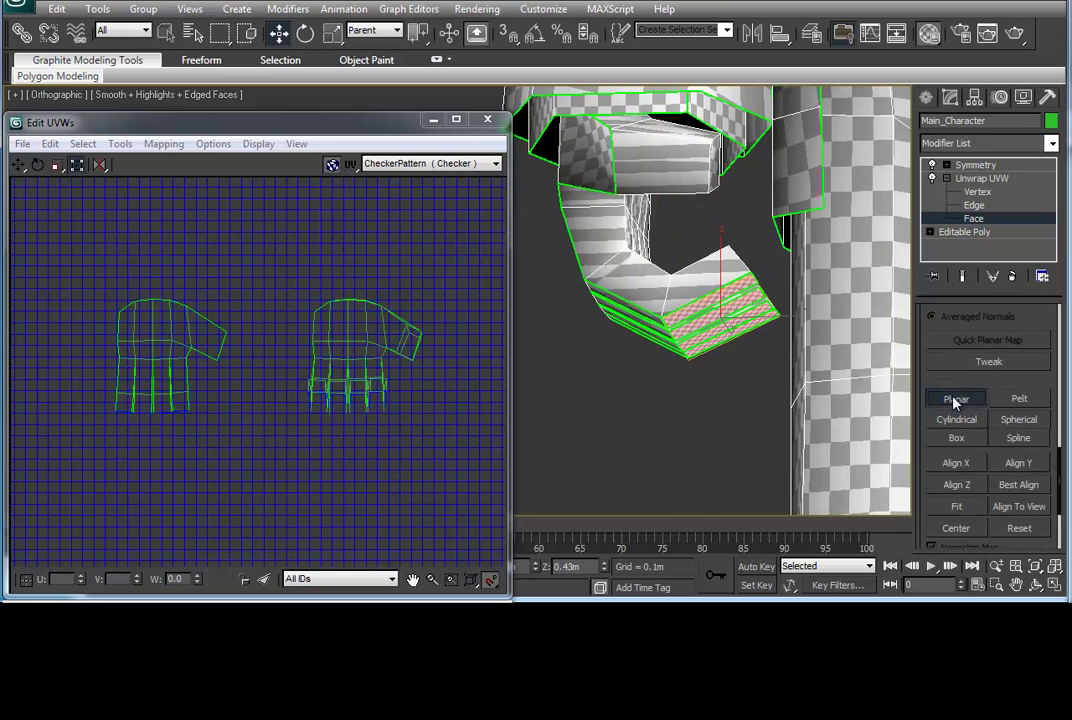
click(956, 400)
scroll(397, 435, down, 3)
scroll(423, 378, up, 2)
Select the next set of finger faces and planar-map them too.
click(328, 354)
scroll(385, 343, up, 3)
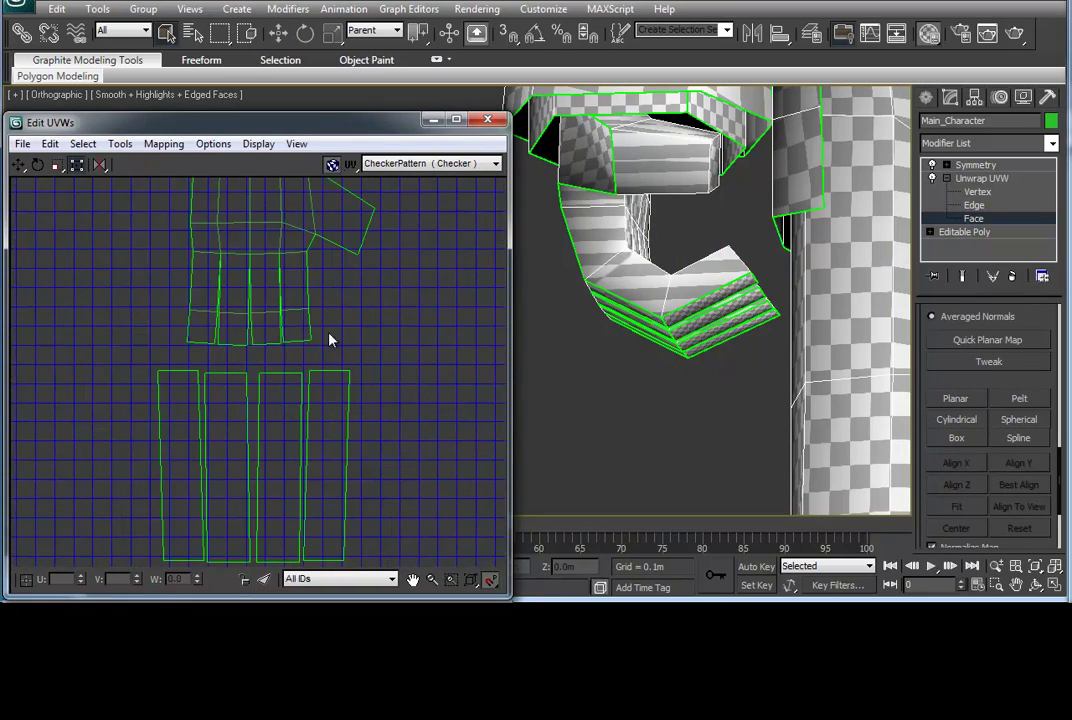
click(1003, 463)
click(955, 398)
scroll(300, 330, down, 3)
scroll(299, 318, up, 3)
scroll(317, 335, up, 1)
Shift the lower finger shell to the right and stitch it along a selected edge.
drag(234, 418, 404, 418)
key(2)
scroll(360, 320, up, 2)
right_click(360, 320)
click(375, 308)
right_click(375, 316)
click(342, 385)
scroll(390, 266, down, 3)
scroll(433, 419, down, 2)
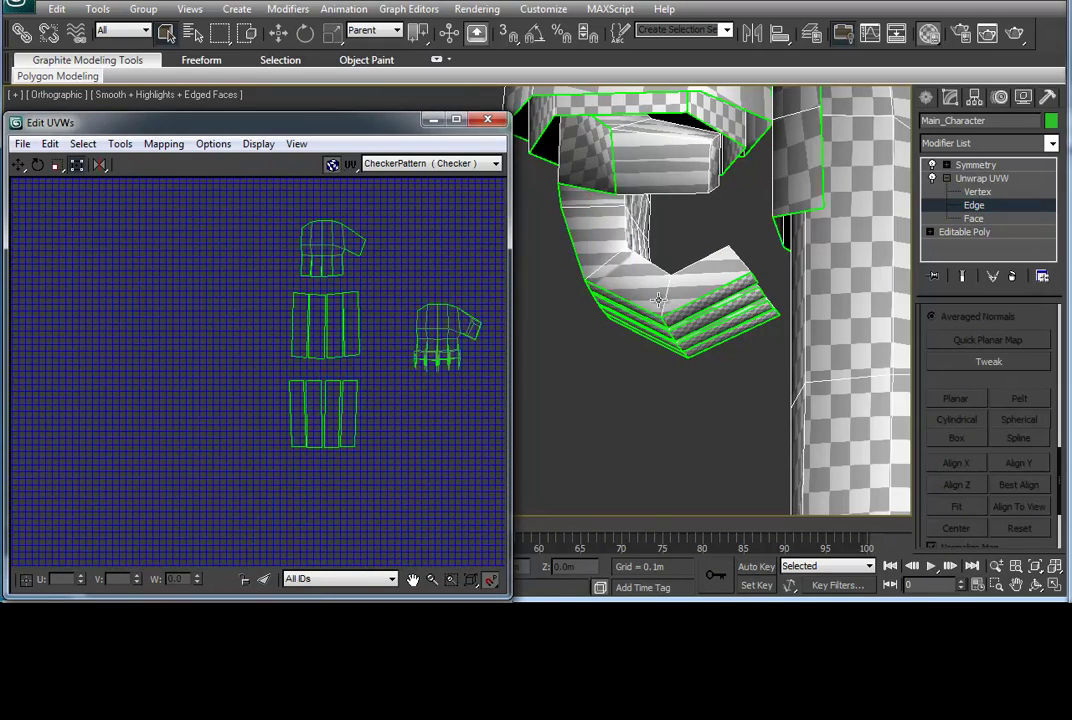
scroll(620, 480, up, 2)
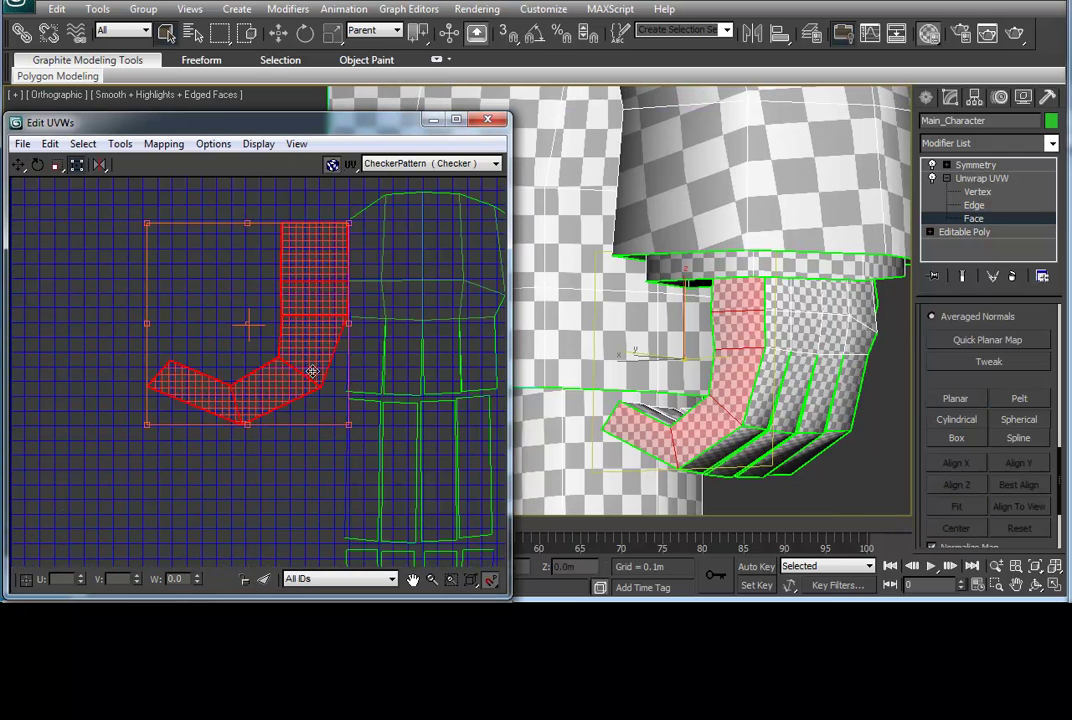
Stitch the arm island onto the torso and flatten the selected hand faces.
middle_drag(313, 372, 336, 337)
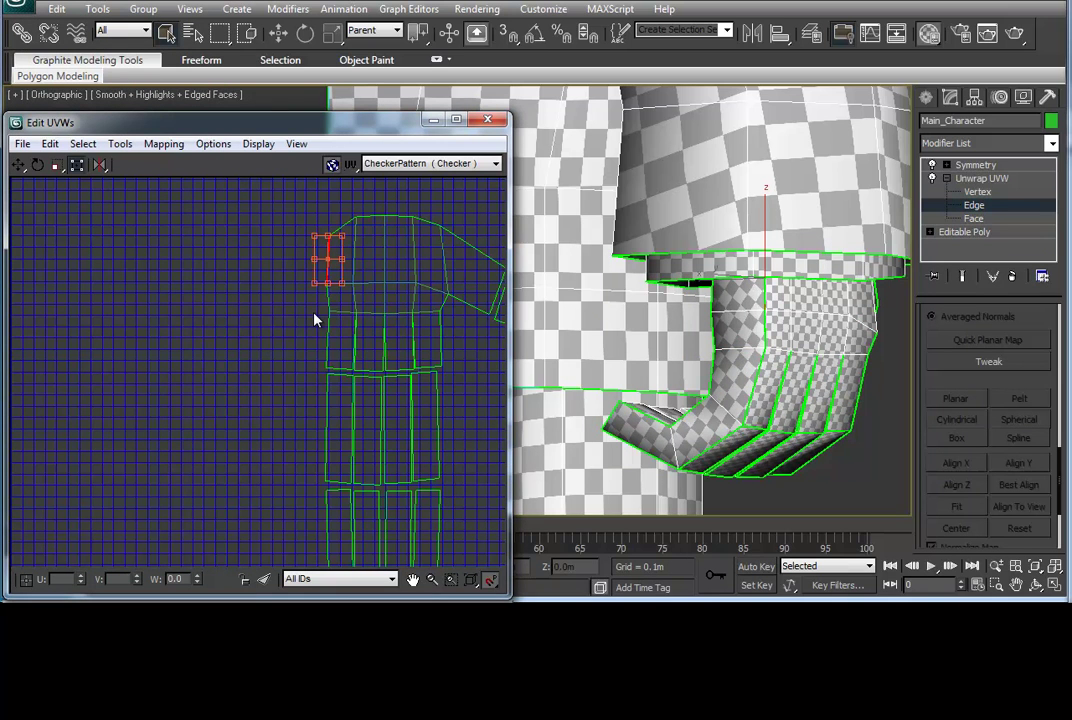
right_click(314, 320)
click(260, 407)
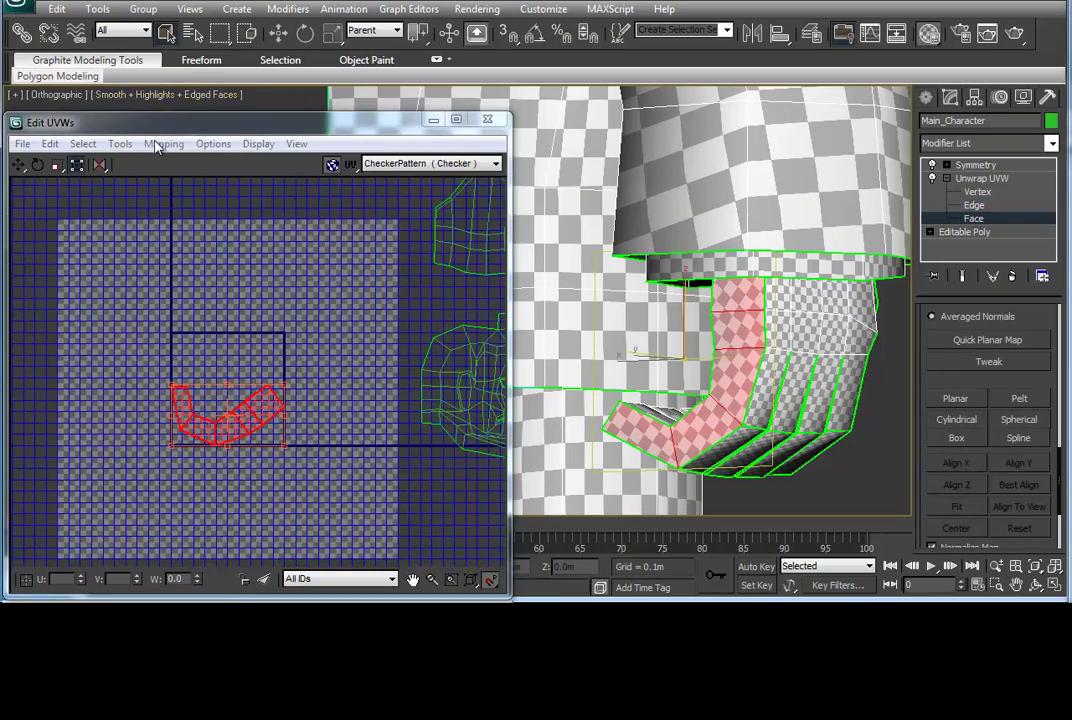
click(205, 163)
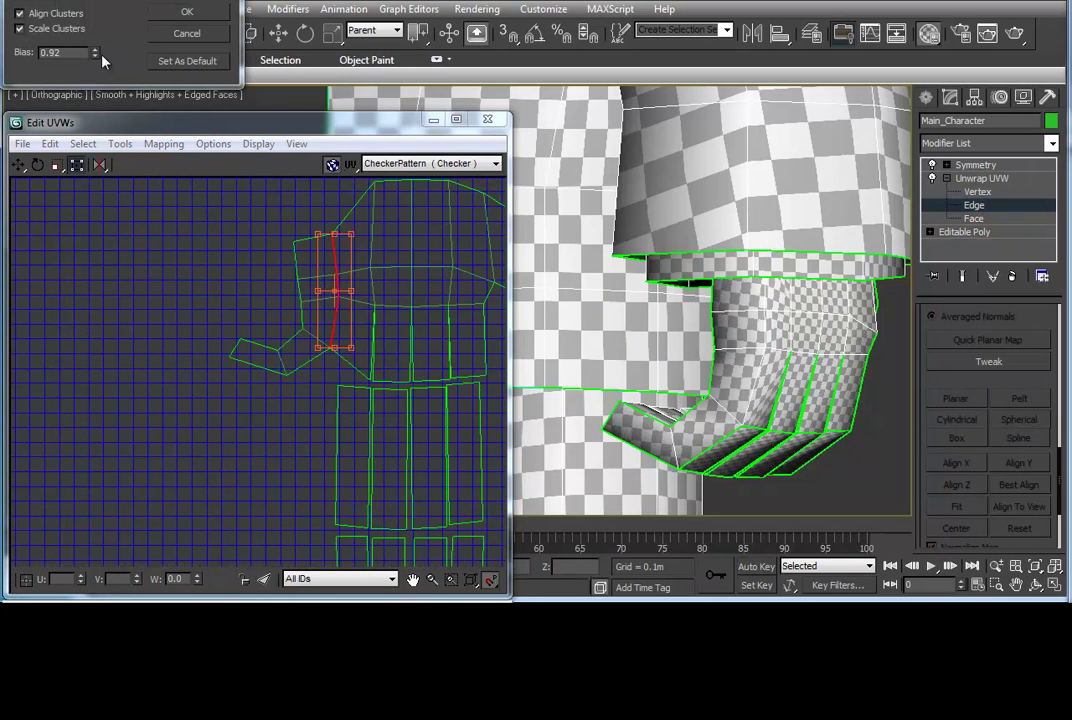
click(171, 34)
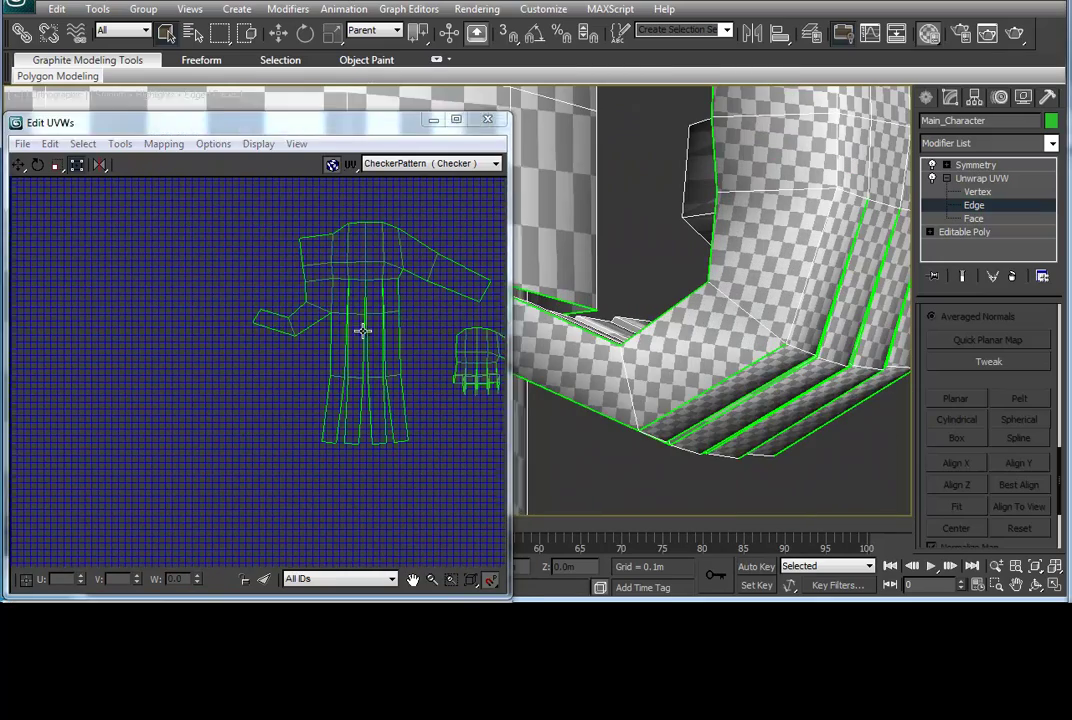
Stitch the small loose cluster onto its neighbour and unfold the remaining hand faces.
click(330, 428)
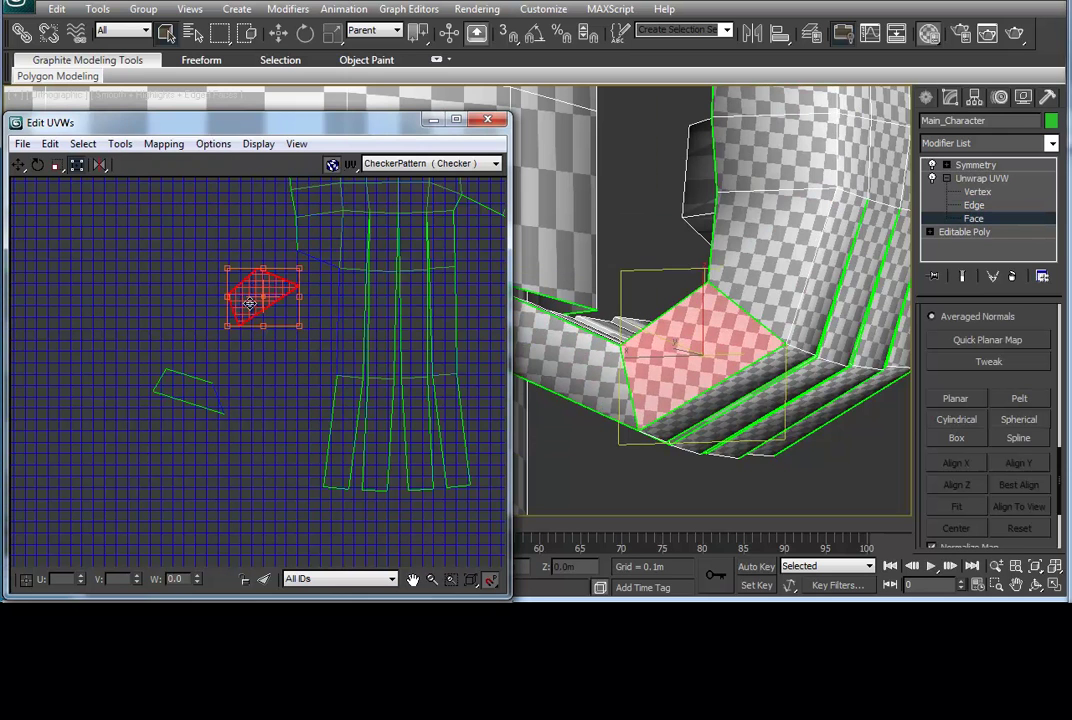
right_click(342, 332)
click(225, 412)
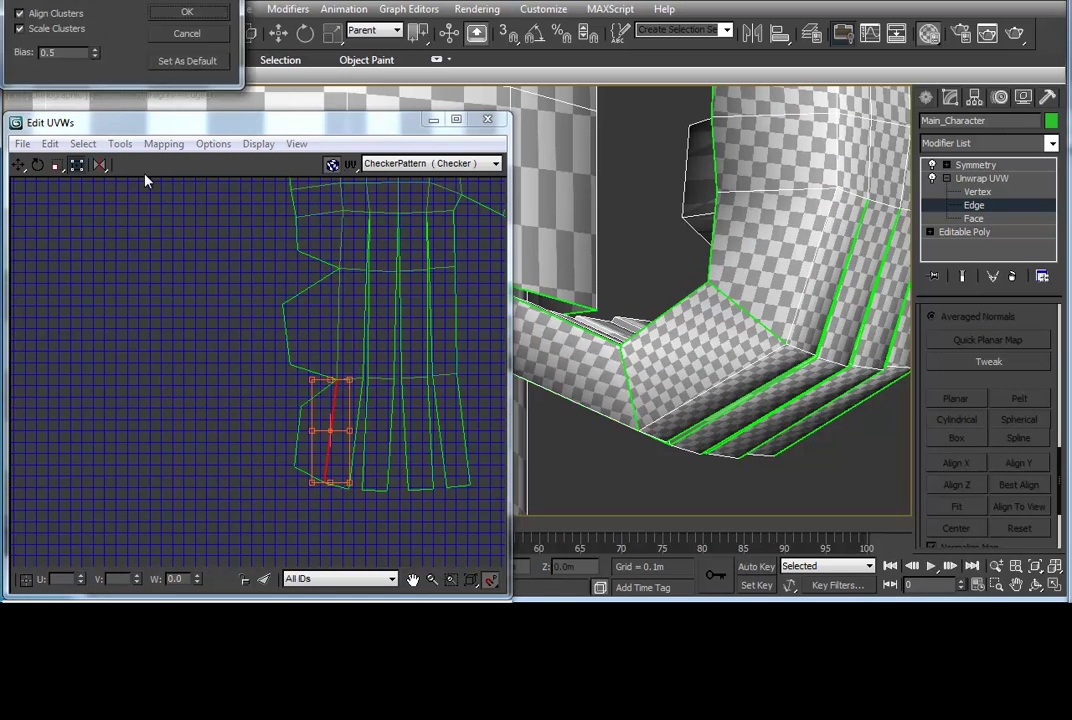
scroll(313, 321, down, 3)
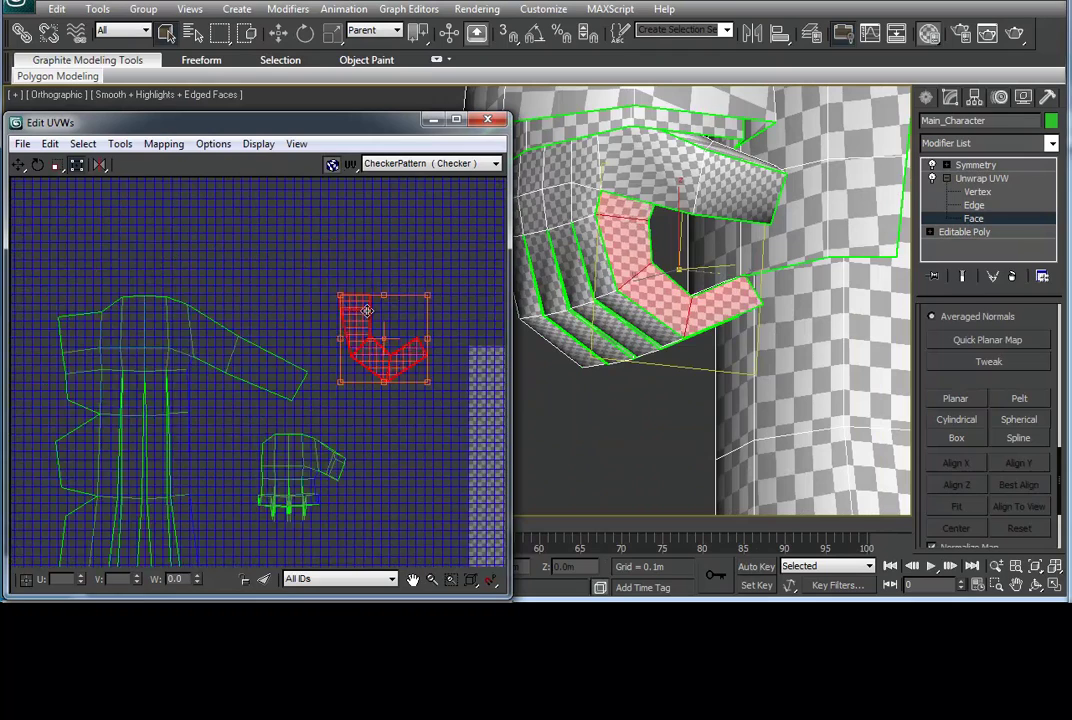
click(193, 208)
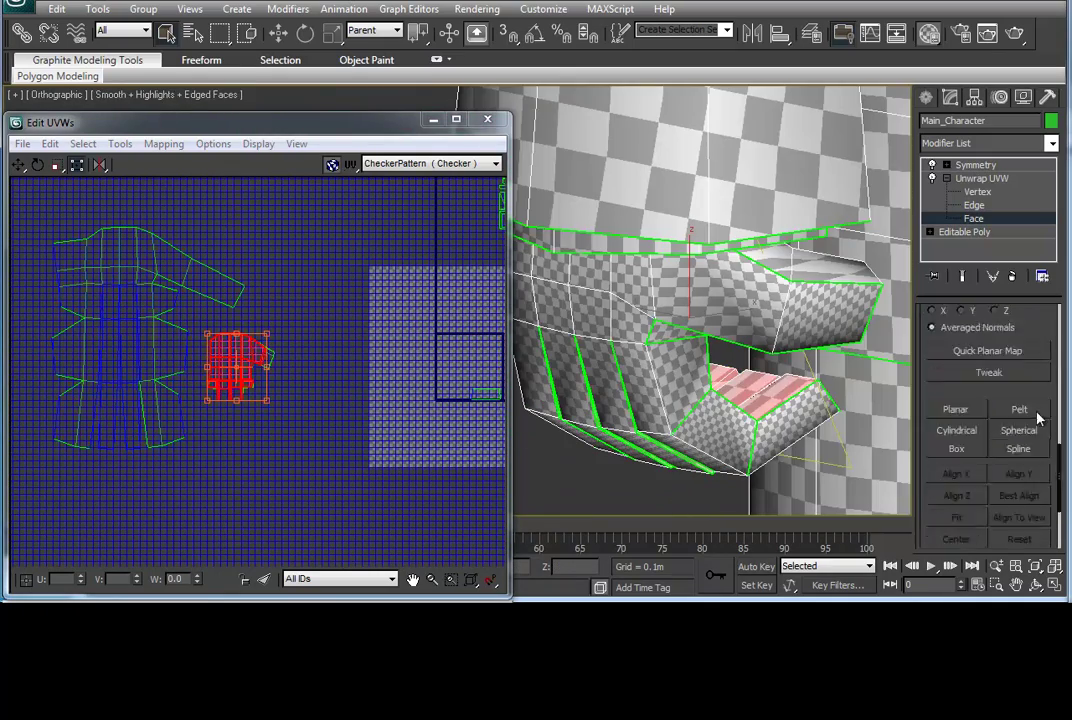
Pelt-map the selected thumb faces and centre both islands in the UV view.
click(1037, 414)
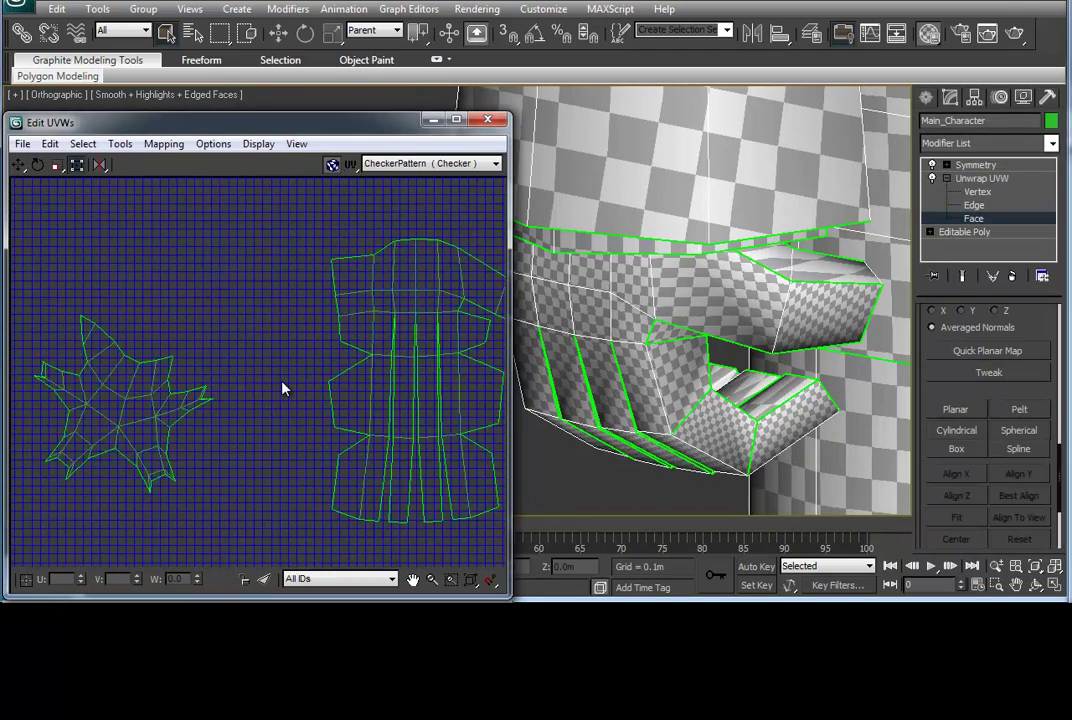
middle_drag(194, 366, 251, 346)
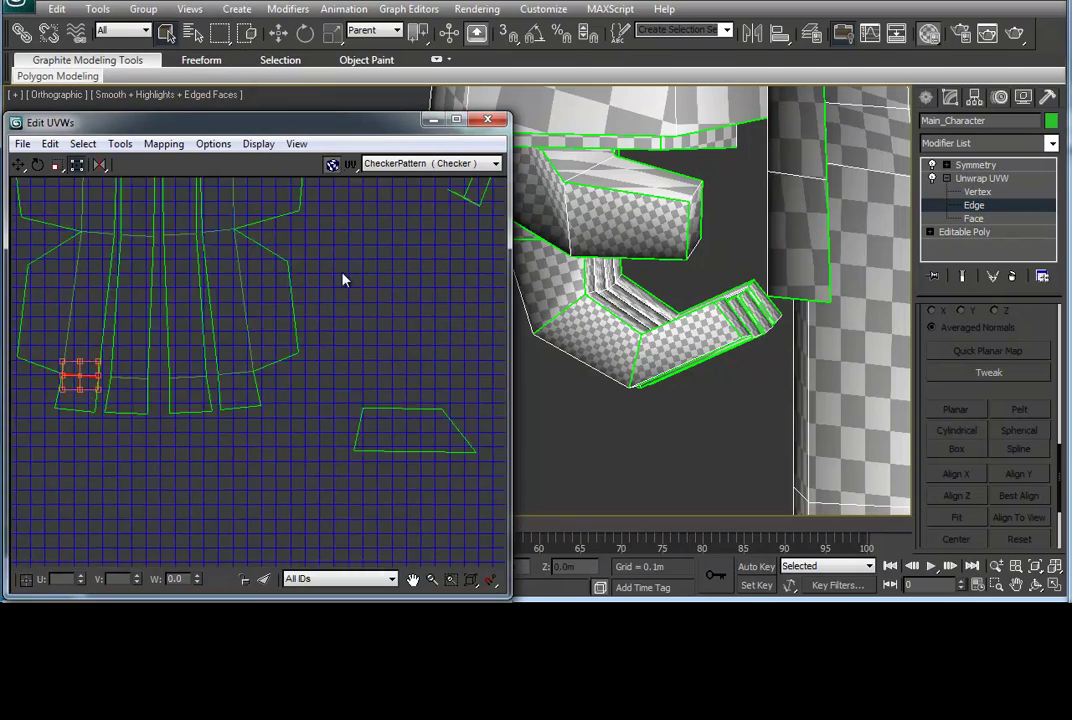
scroll(146, 320, up, 5)
scroll(187, 351, up, 3)
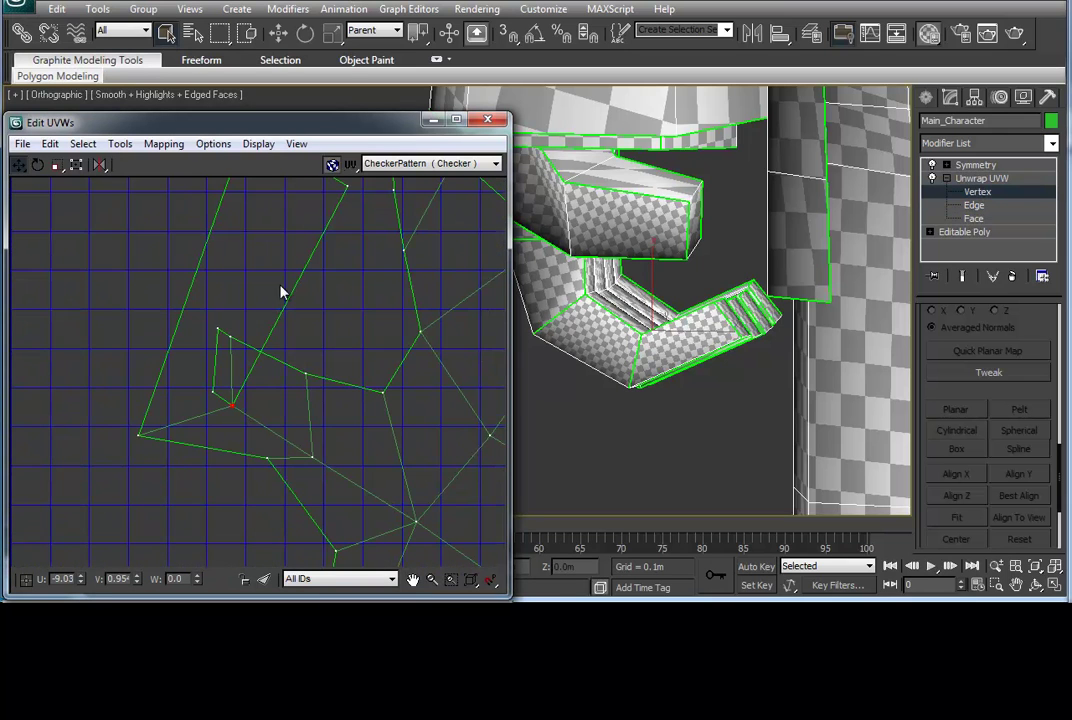
scroll(246, 374, up, 5)
right_click(243, 368)
click(207, 410)
scroll(147, 316, down, 3)
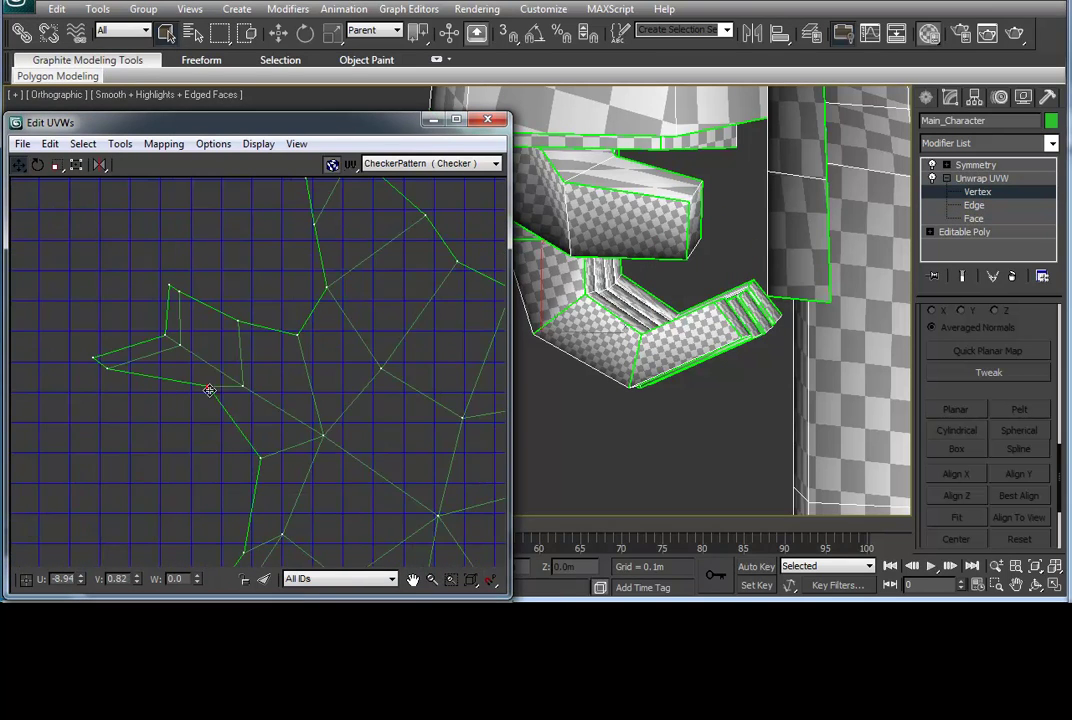
scroll(320, 318, up, 2)
scroll(208, 278, up, 3)
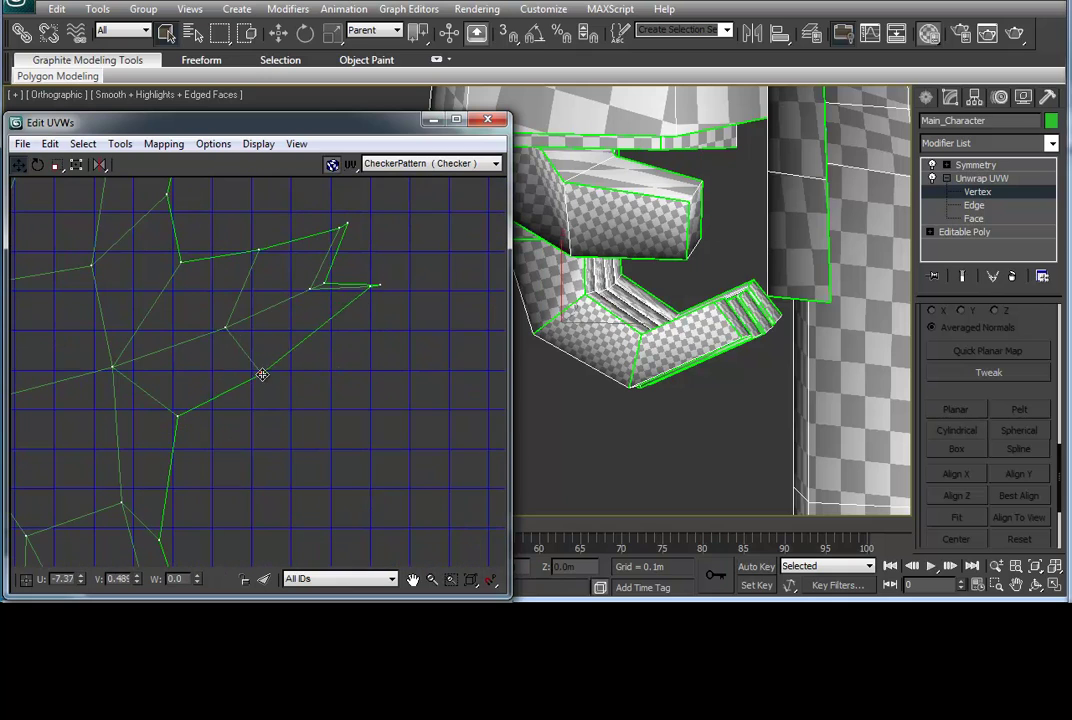
scroll(350, 226, down, 4)
scroll(385, 254, down, 3)
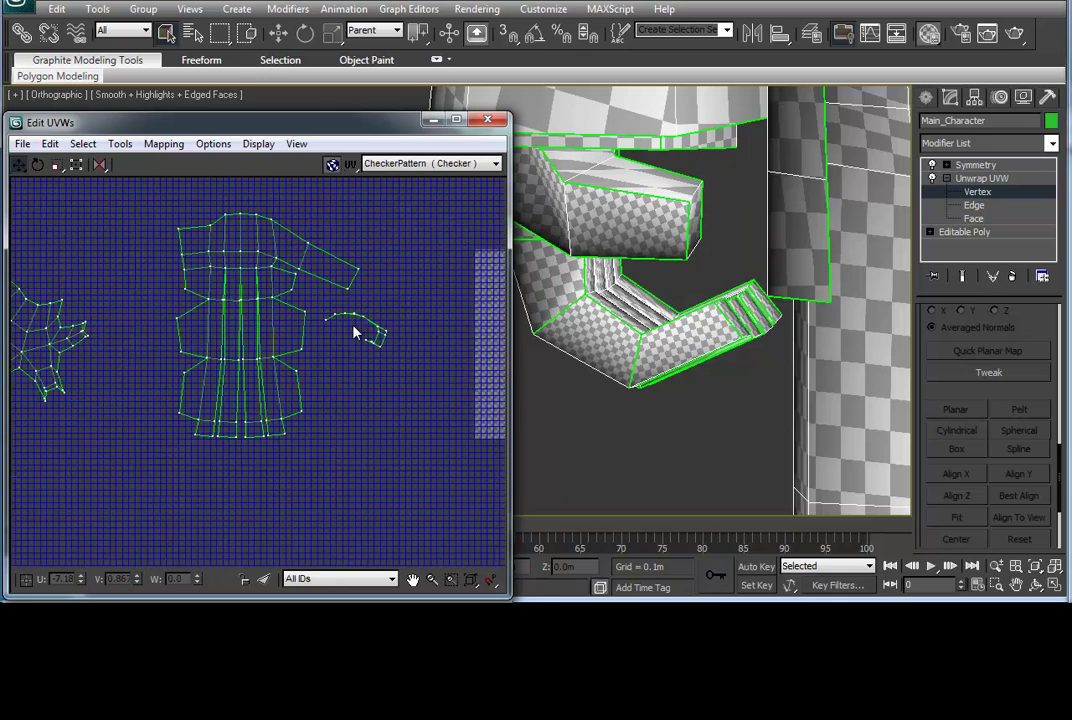
scroll(623, 283, down, 3)
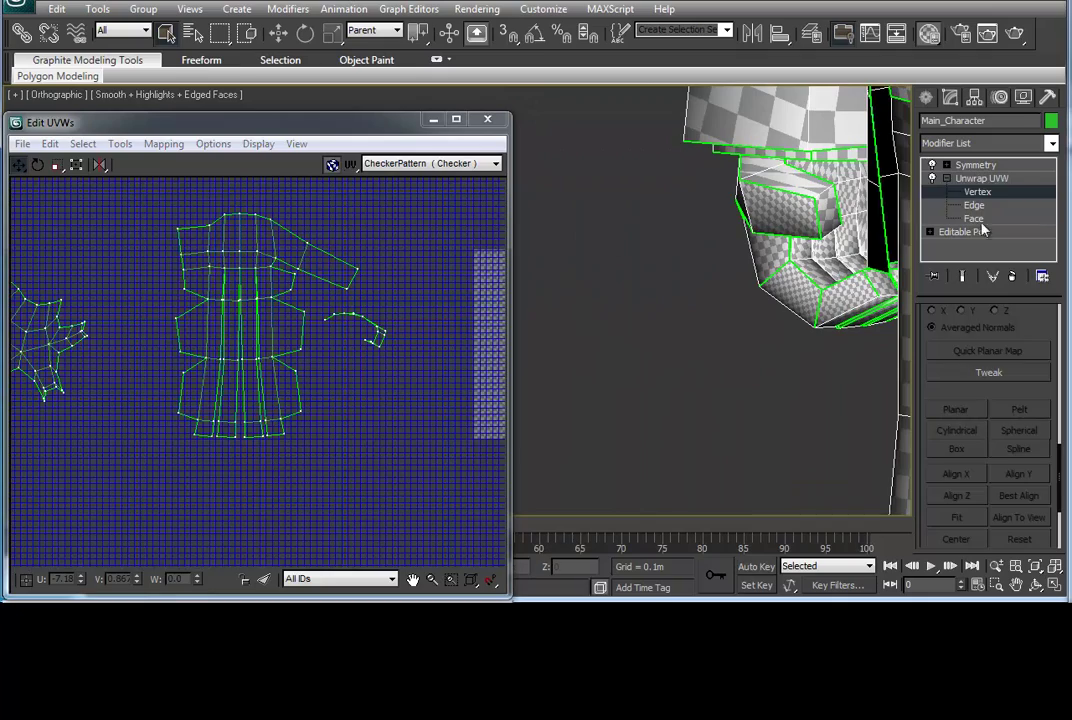
Select the small UV shell in face mode and flatten it.
click(975, 218)
scroll(406, 288, up, 2)
click(670, 167)
scroll(390, 351, down, 3)
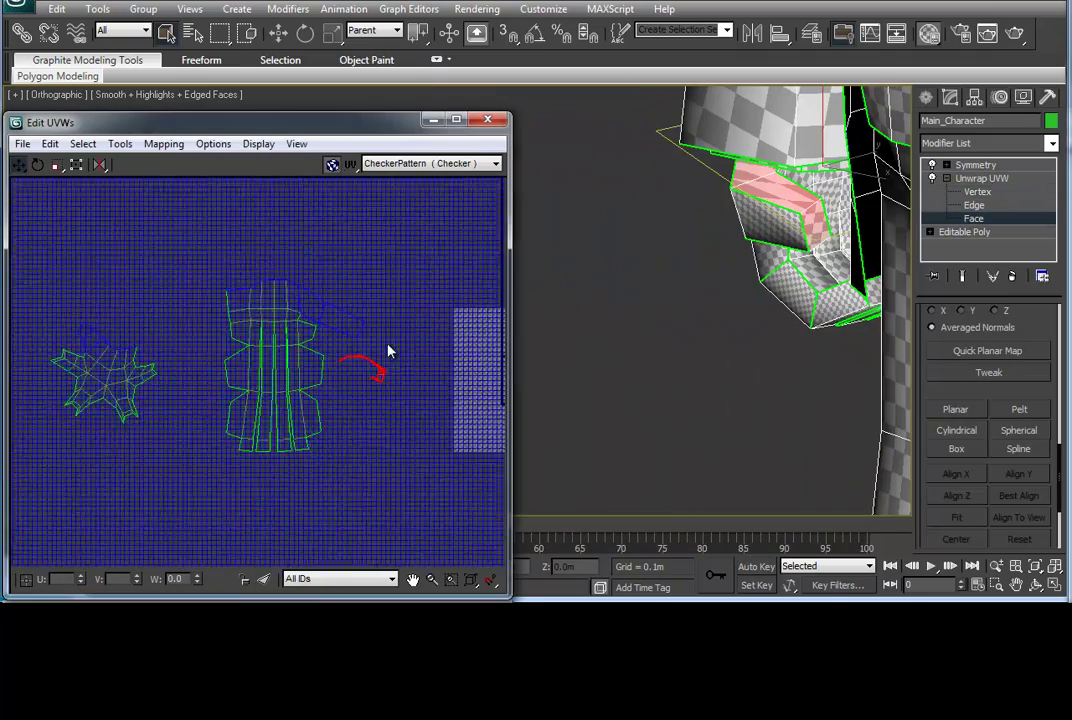
scroll(300, 360, up, 2)
click(164, 143)
click(168, 184)
click(230, 14)
scroll(280, 376, up, 3)
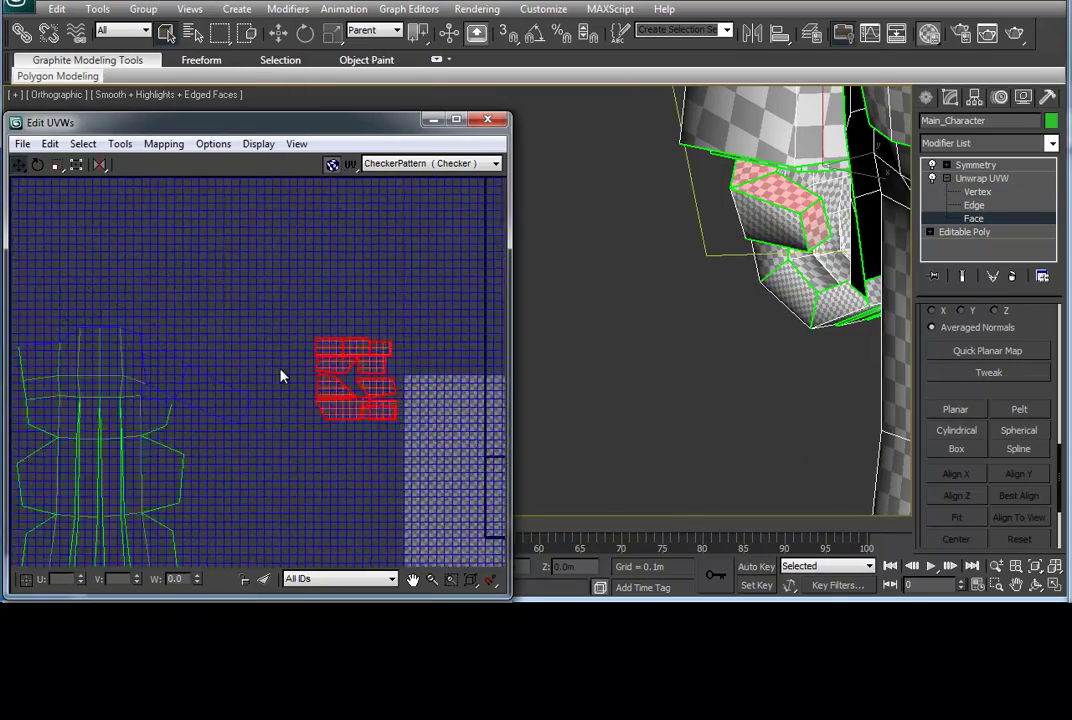
scroll(227, 356, up, 3)
Stitch the thumb islands to the hand along the first selected edges.
key(2)
right_click(107, 437)
click(108, 428)
click(187, 12)
right_click(211, 360)
click(96, 412)
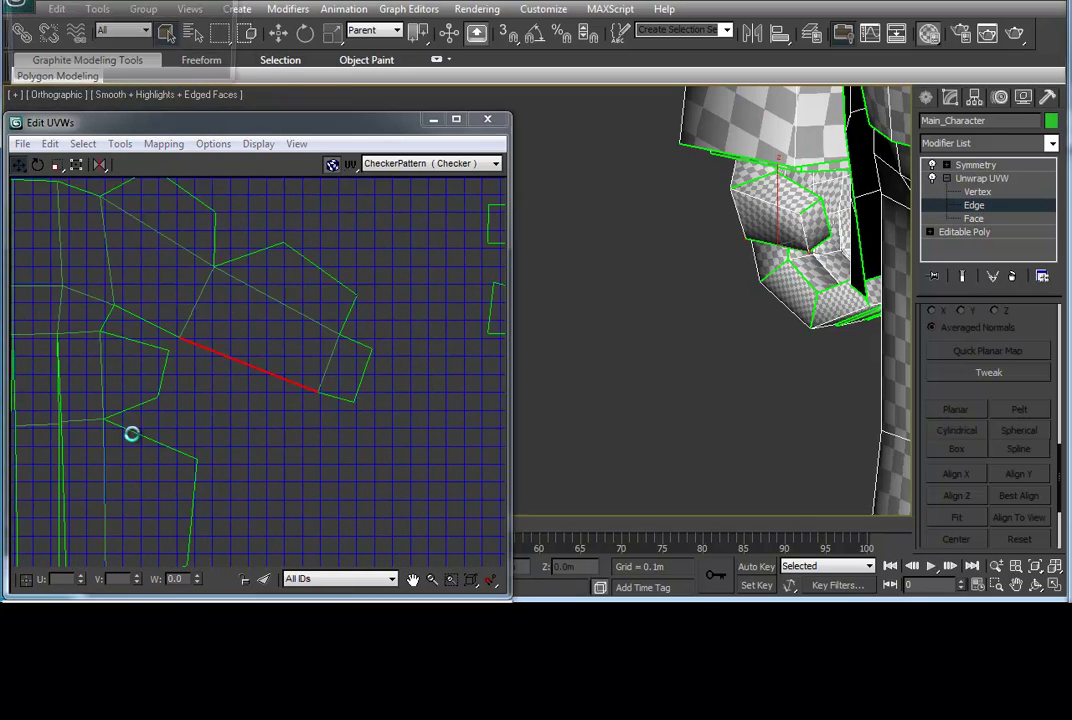
click(165, 38)
scroll(359, 342, down, 3)
scroll(228, 244, up, 3)
scroll(322, 240, down, 3)
scroll(309, 392, up, 3)
Pick the target weld edge and stitch it, then stitch another edge with options.
right_click(191, 268)
click(160, 359)
scroll(200, 265, down, 3)
right_click(220, 268)
click(300, 300)
scroll(409, 308, down, 3)
scroll(363, 272, down, 2)
scroll(203, 340, up, 5)
right_click(230, 364)
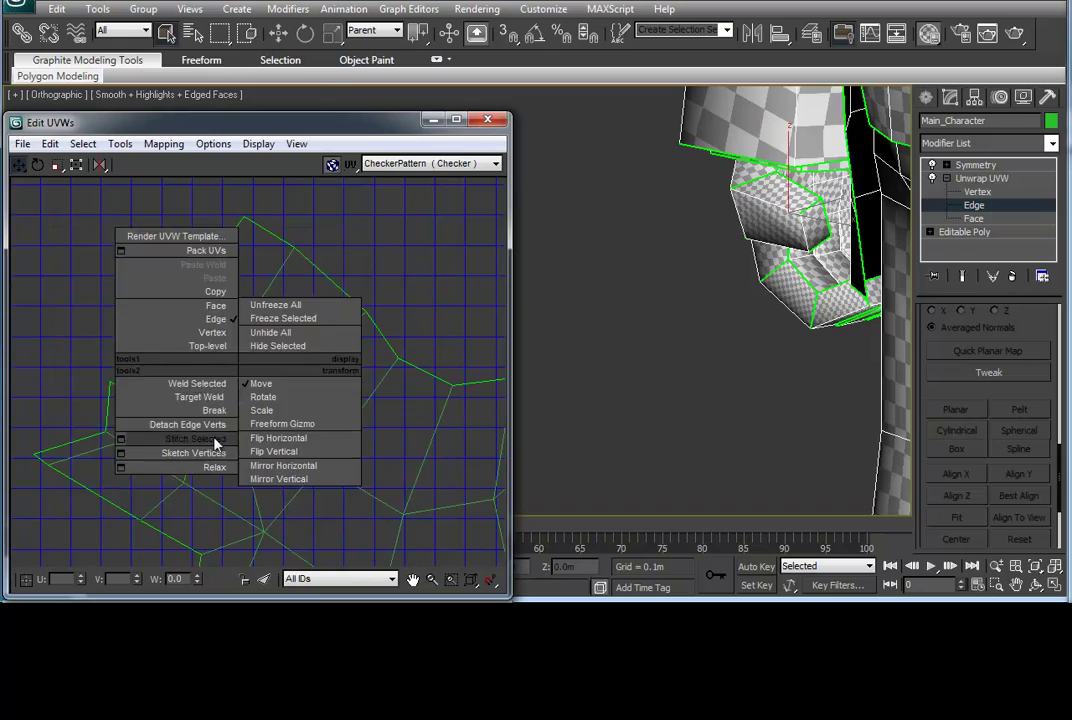
click(175, 452)
scroll(182, 413, down, 3)
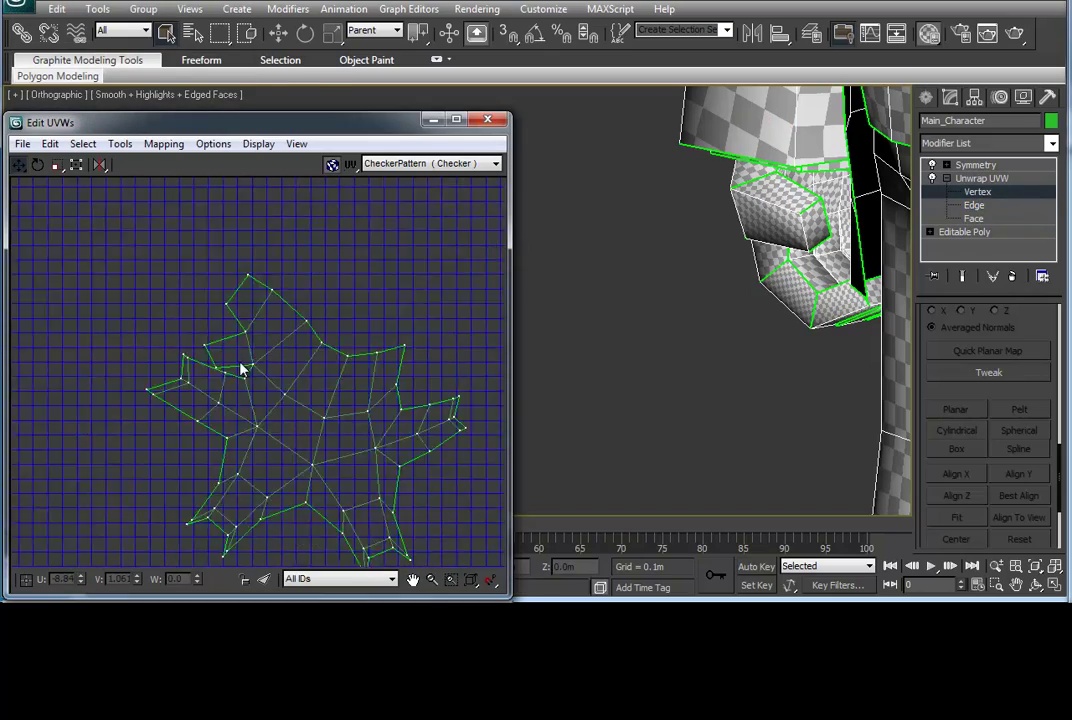
Stitch the remaining shells together along the selected edge and confirm the settings.
key(2)
scroll(192, 266, up, 3)
right_click(192, 266)
click(74, 342)
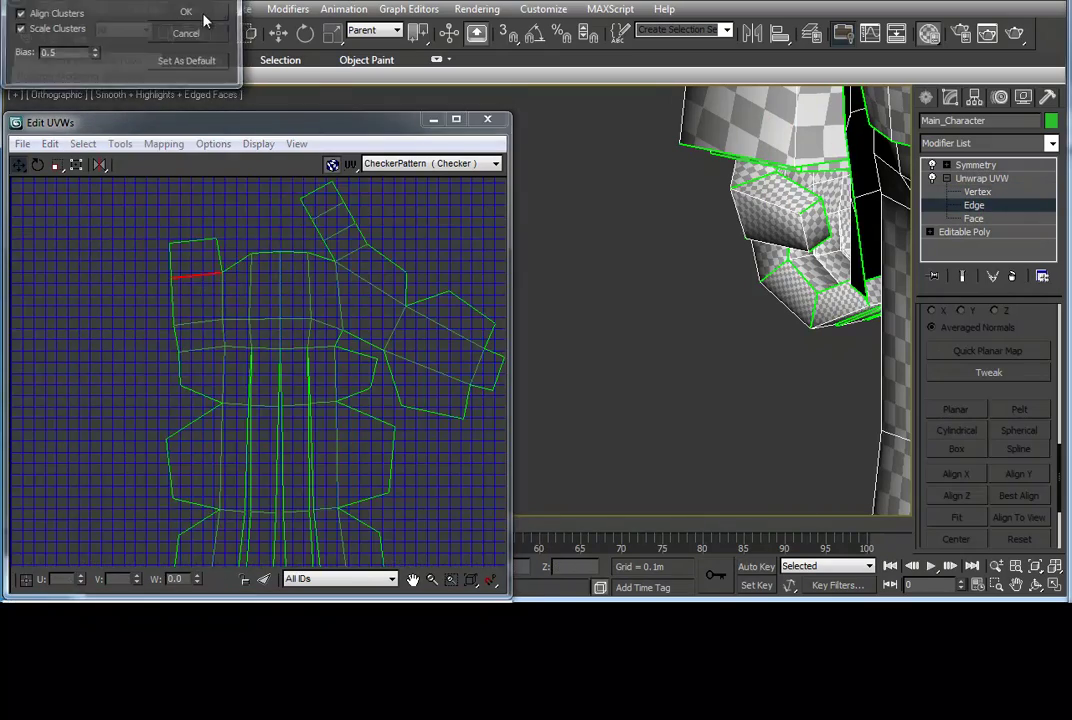
click(187, 12)
scroll(390, 383, down, 2)
scroll(342, 335, up, 2)
scroll(194, 275, down, 1)
scroll(194, 275, down, 3)
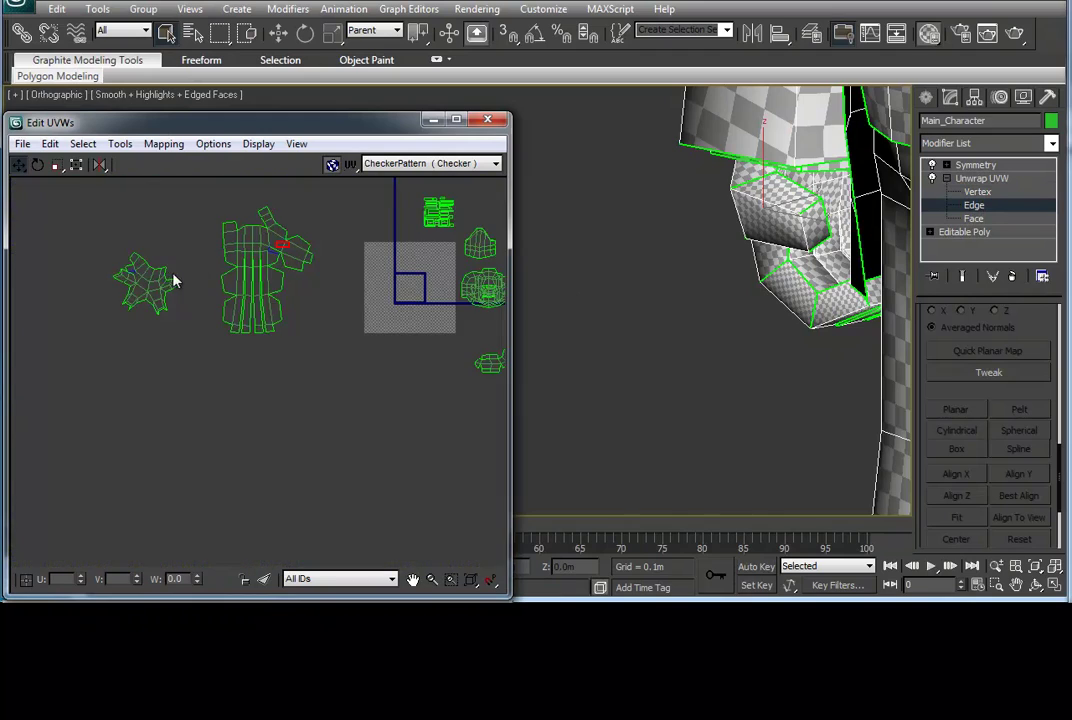
scroll(214, 252, up, 4)
scroll(230, 270, up, 3)
scroll(256, 304, up, 2)
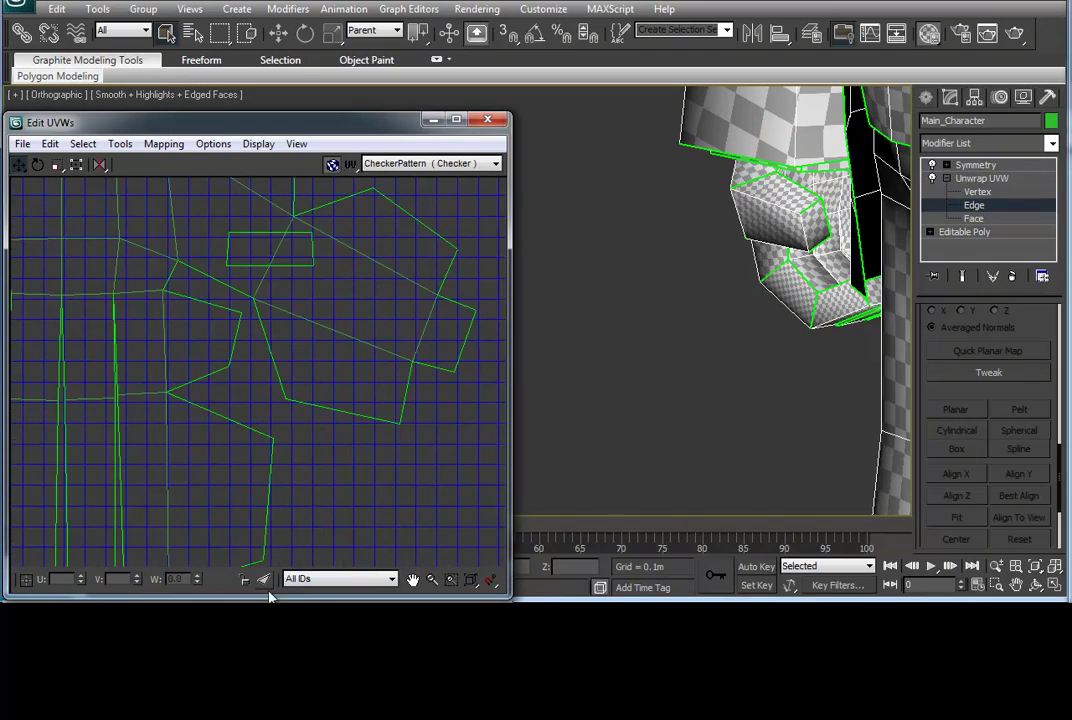
scroll(229, 367, up, 2)
Join the last seam edge to its partner and fit all UV shells in view.
click(270, 378)
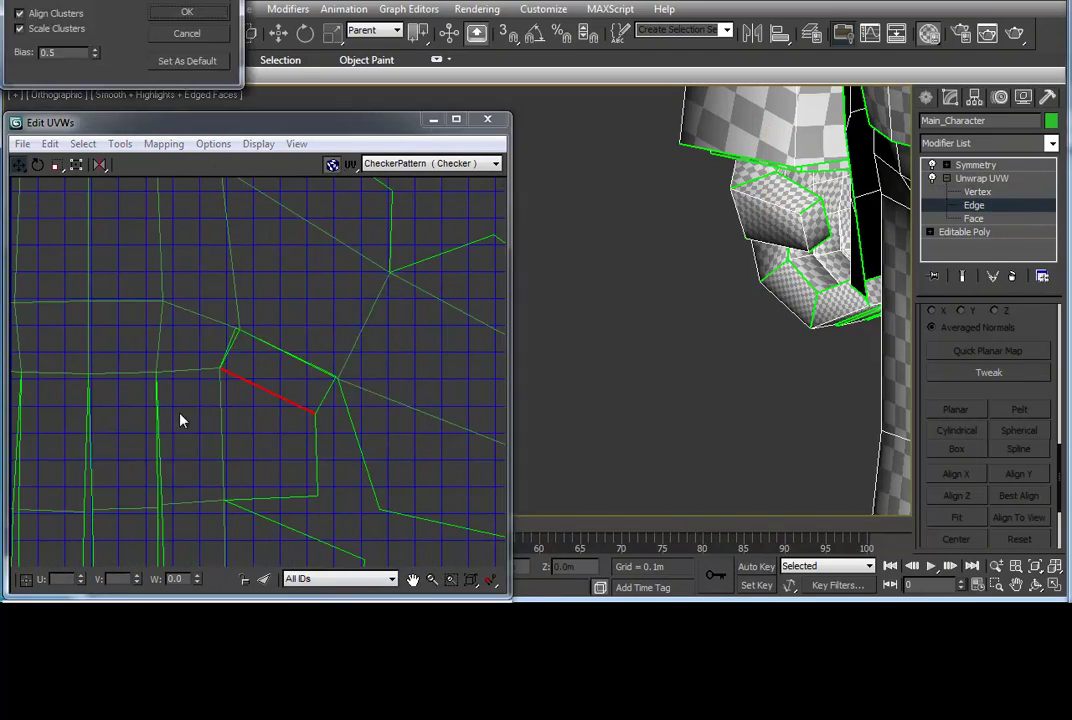
scroll(254, 419, up, 1)
scroll(254, 419, up, 1)
click(252, 338)
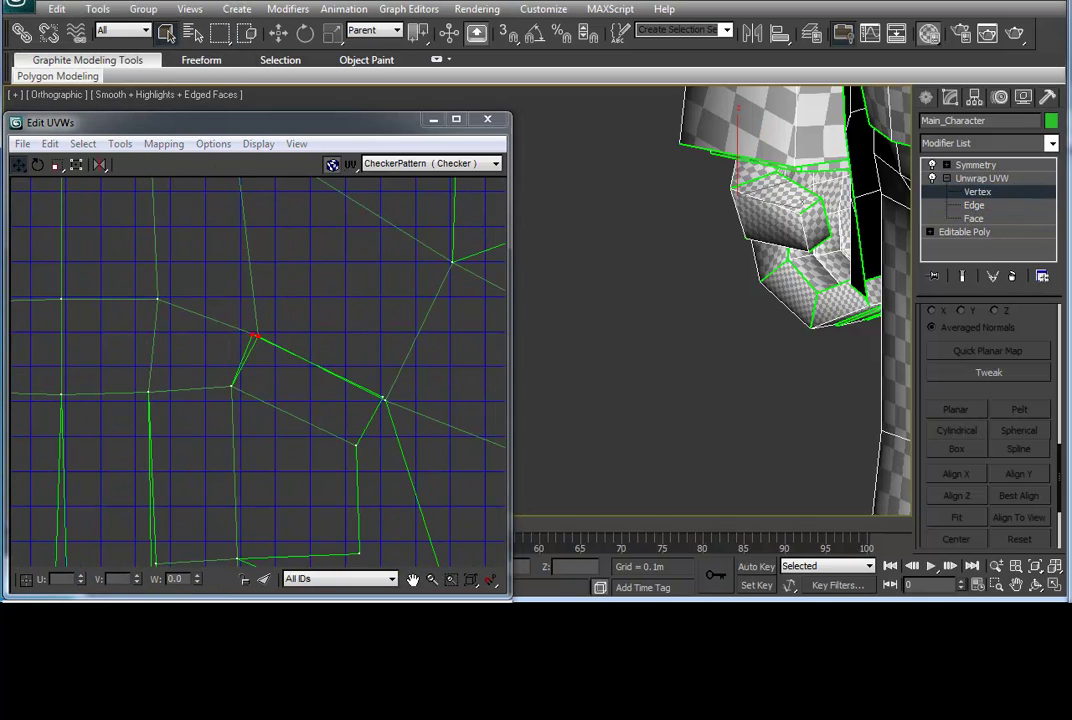
key(z)
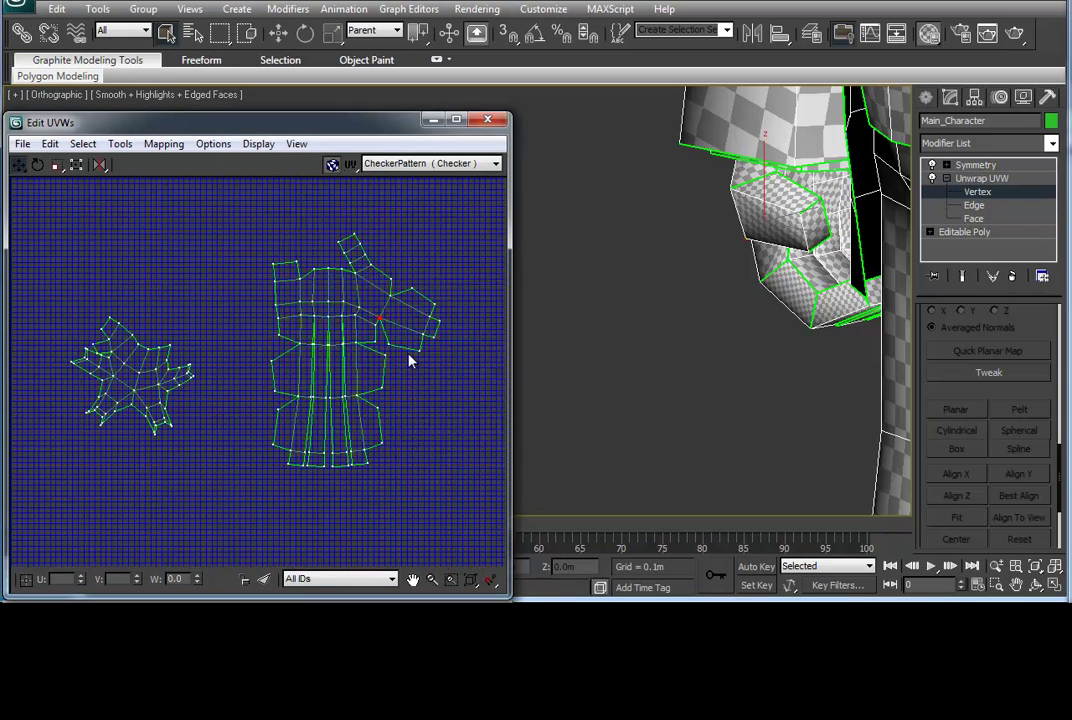
scroll(620, 260, up, 2)
scroll(691, 310, up, 4)
alt+middle_drag(691, 310, 627, 263)
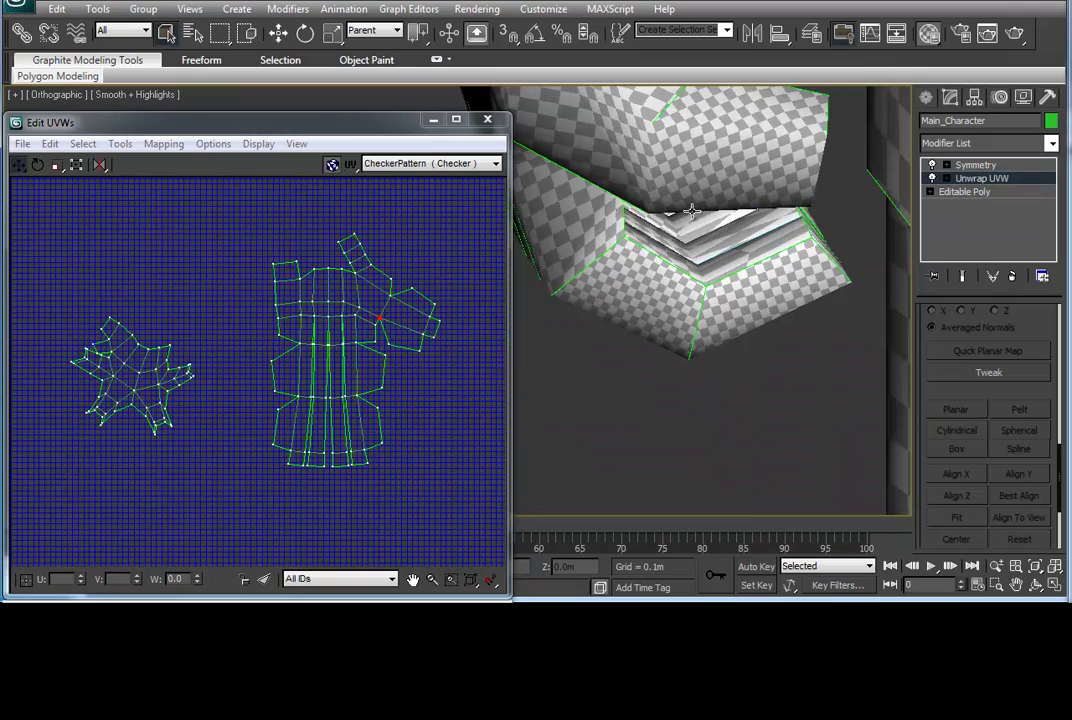
Enlarge the star-shaped hand UV shell with the freeform gizmo.
click(209, 345)
drag(246, 304, 284, 300)
scroll(281, 358, down, 3)
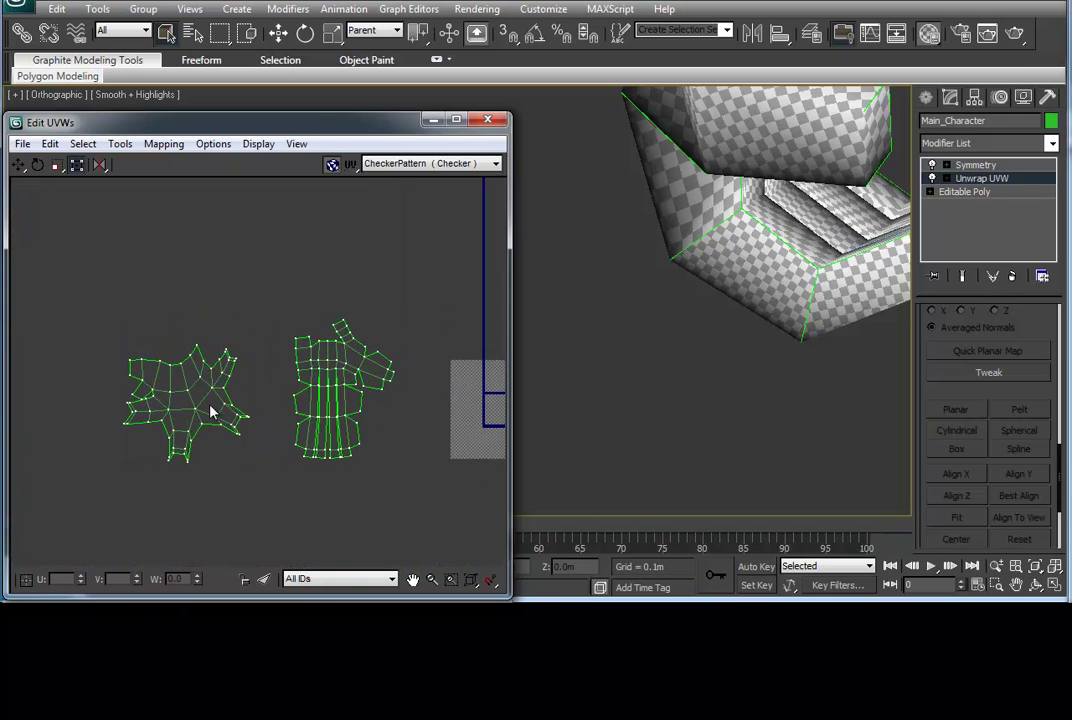
middle_drag(167, 248, 467, 270)
alt+middle_drag(648, 305, 717, 320)
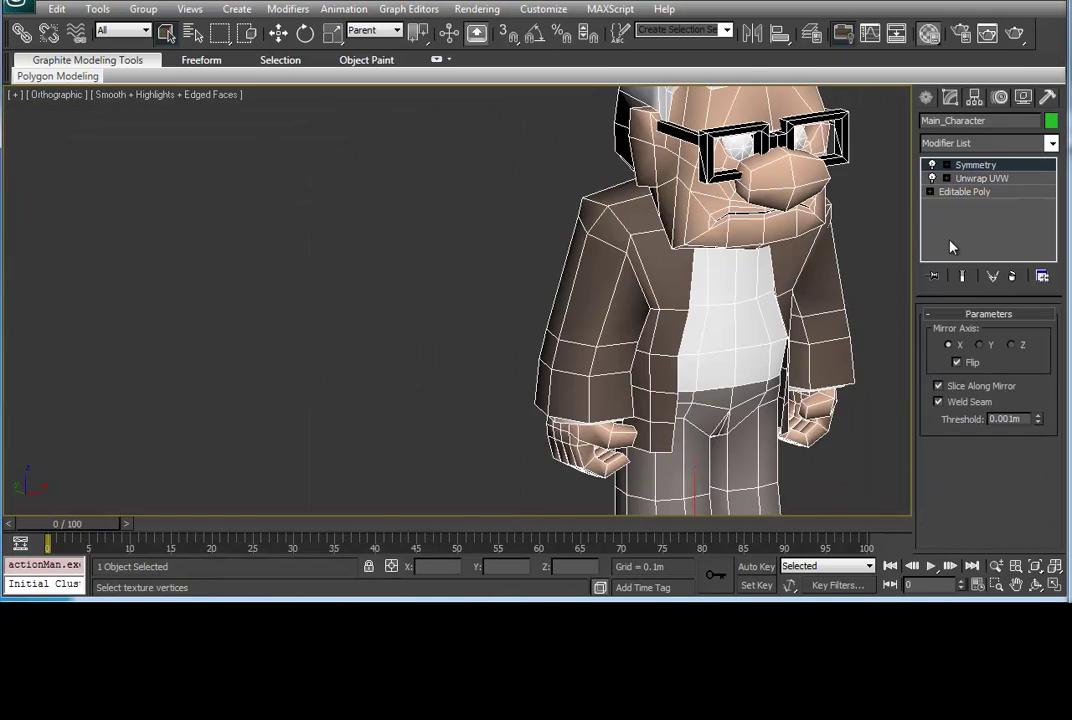
Add a fresh Unwrap UVW modifier on top of the stack.
click(985, 385)
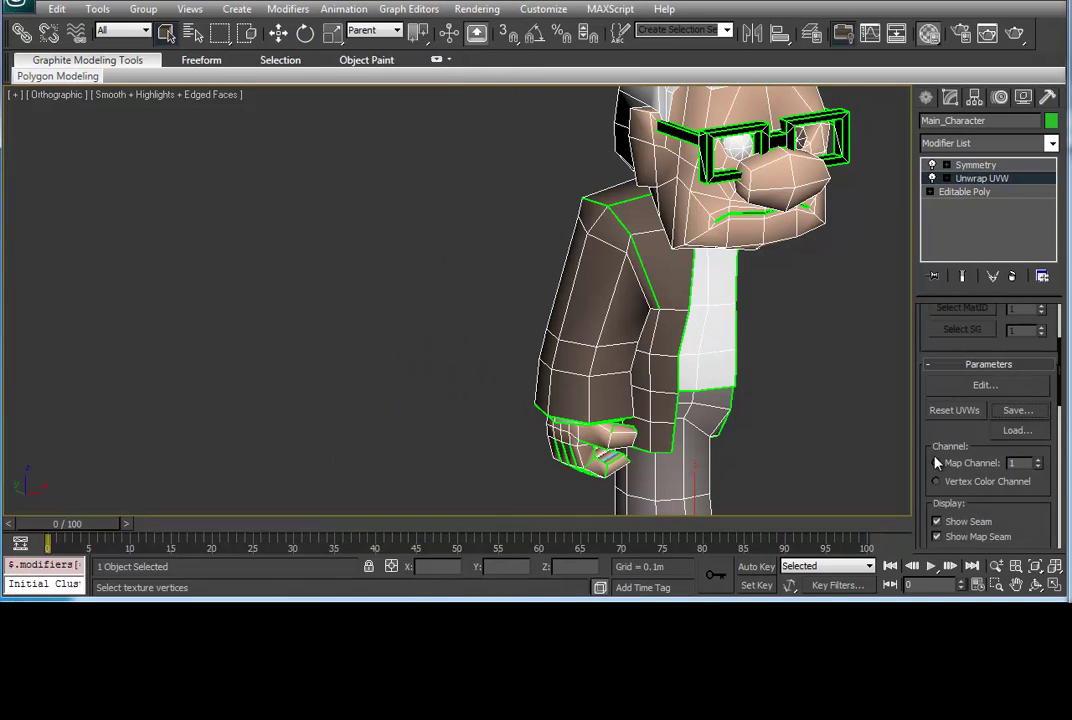
click(487, 119)
click(1052, 143)
click(1000, 160)
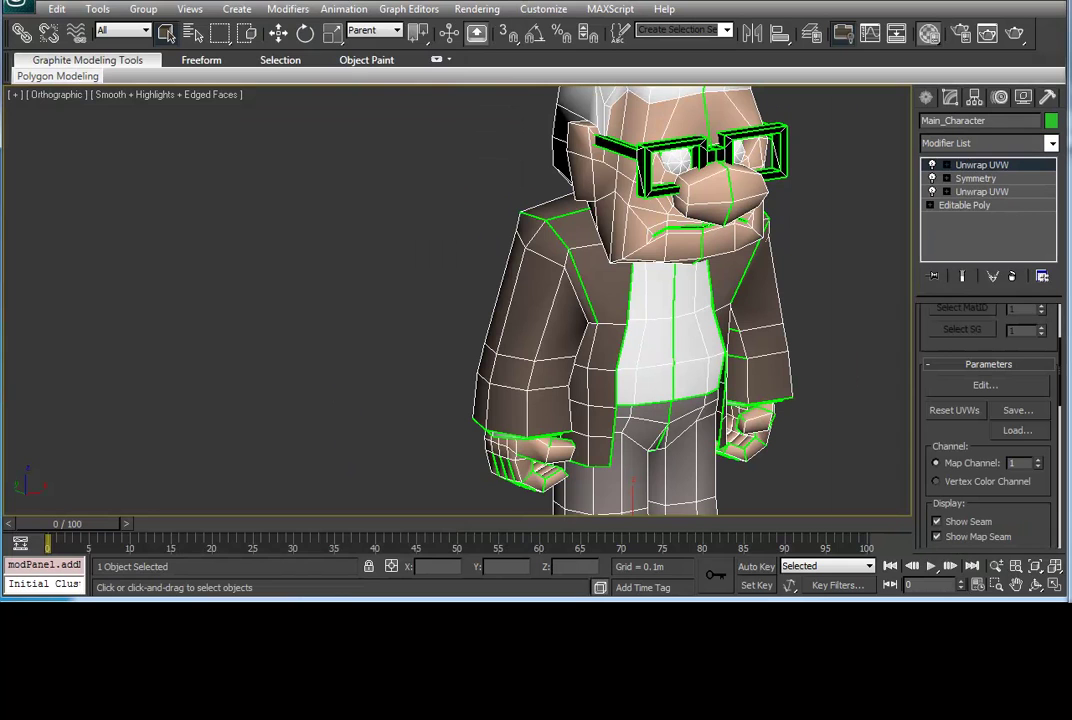
click(985, 385)
Collapse the whole modifier stack into a single Editable Poly.
right_click(1020, 166)
click(1058, 335)
click(1052, 143)
click(829, 218)
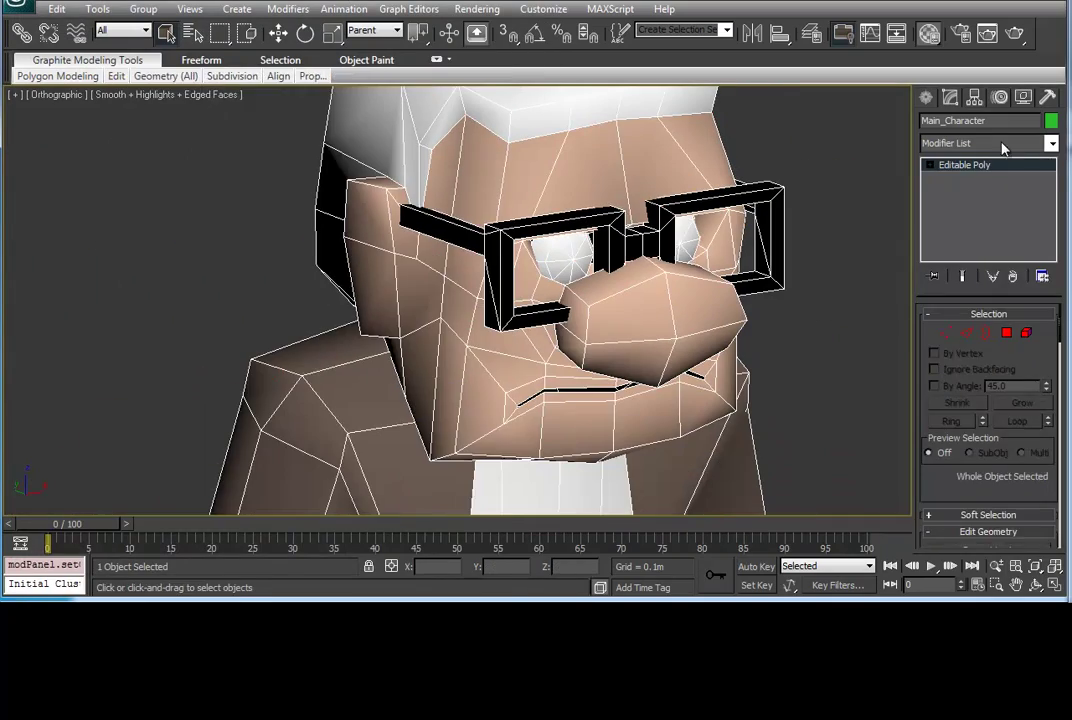
click(1052, 143)
Move the right-leg UV cluster next to the left-leg cluster.
click(985, 385)
scroll(258, 445, up, 3)
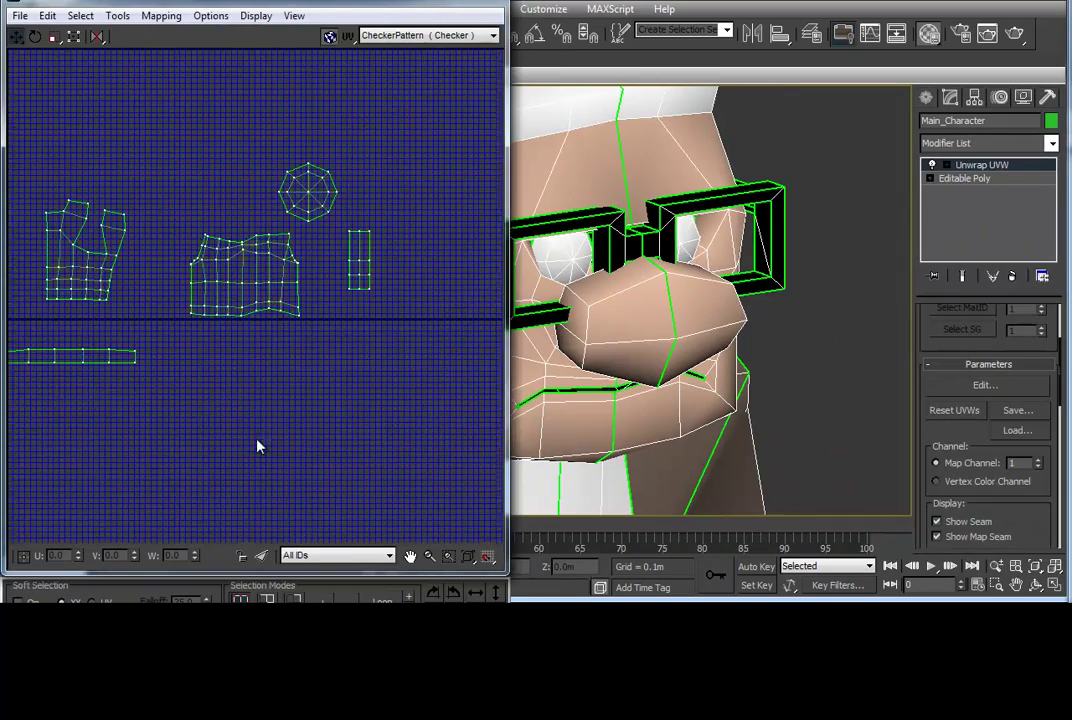
scroll(335, 318, up, 2)
click(173, 256)
scroll(190, 270, up, 2)
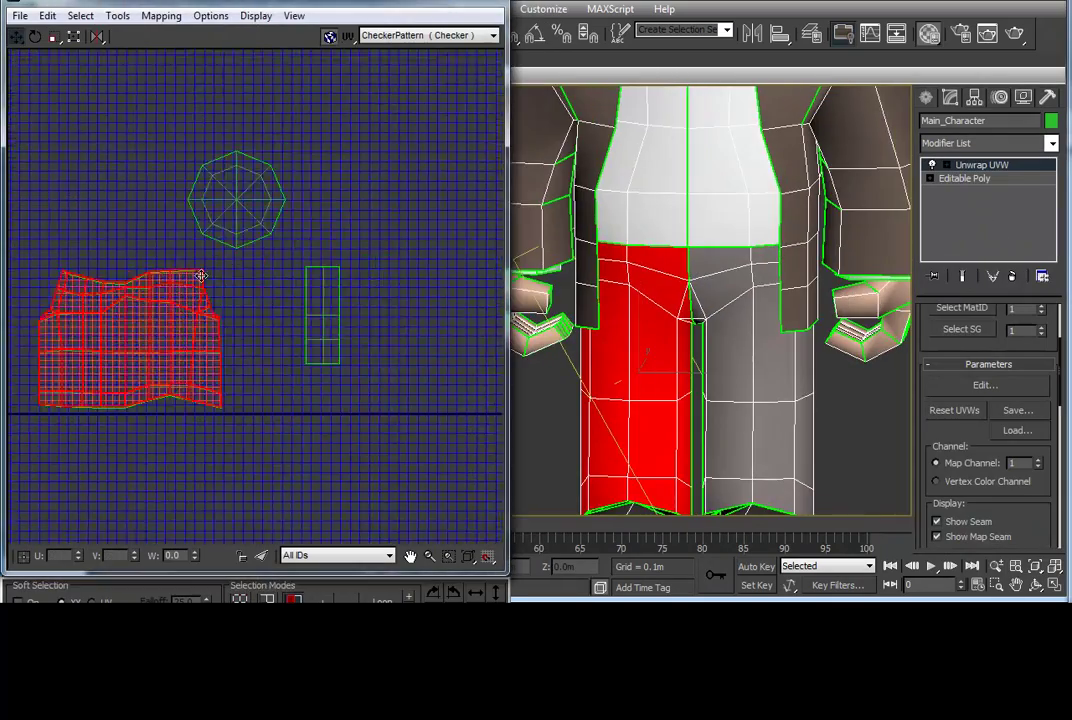
scroll(160, 318, down, 2)
click(148, 311)
drag(160, 318, 428, 311)
middle_drag(318, 144, 168, 124)
scroll(203, 383, up, 2)
scroll(306, 311, up, 2)
scroll(364, 297, down, 4)
Inspect the round eye and neck-strip UV clusters, framing the eye in the view.
middle_drag(364, 297, 444, 337)
click(335, 290)
key(z)
scroll(810, 298, down, 3)
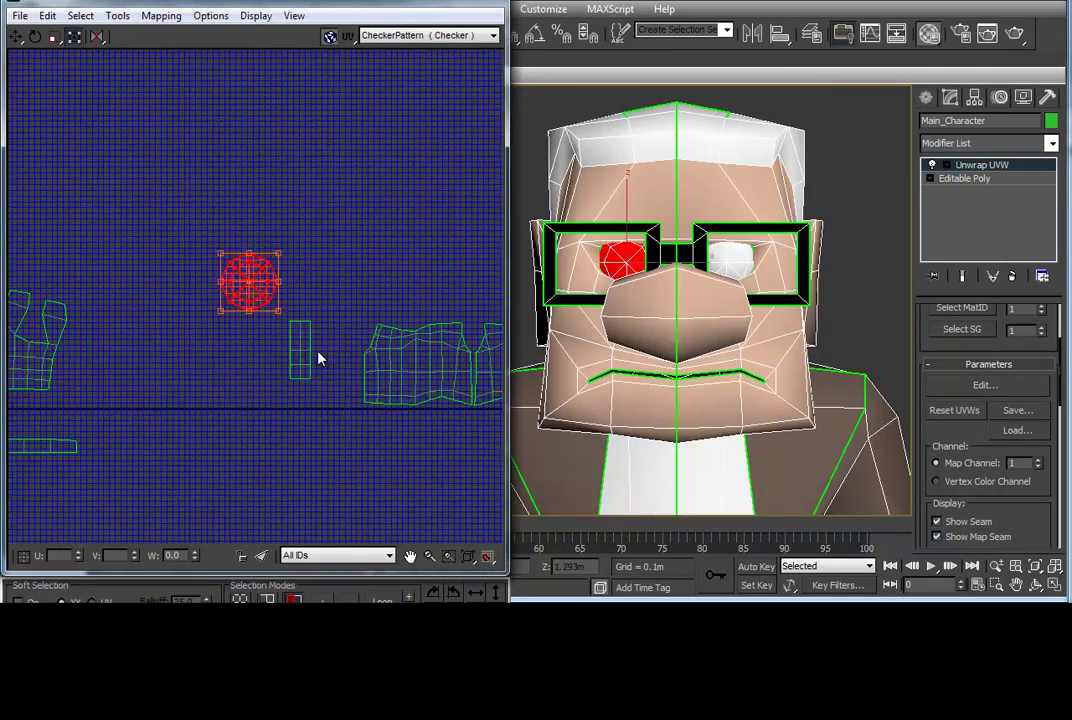
middle_drag(265, 293, 290, 230)
click(290, 228)
scroll(324, 233, up, 1)
click(324, 233)
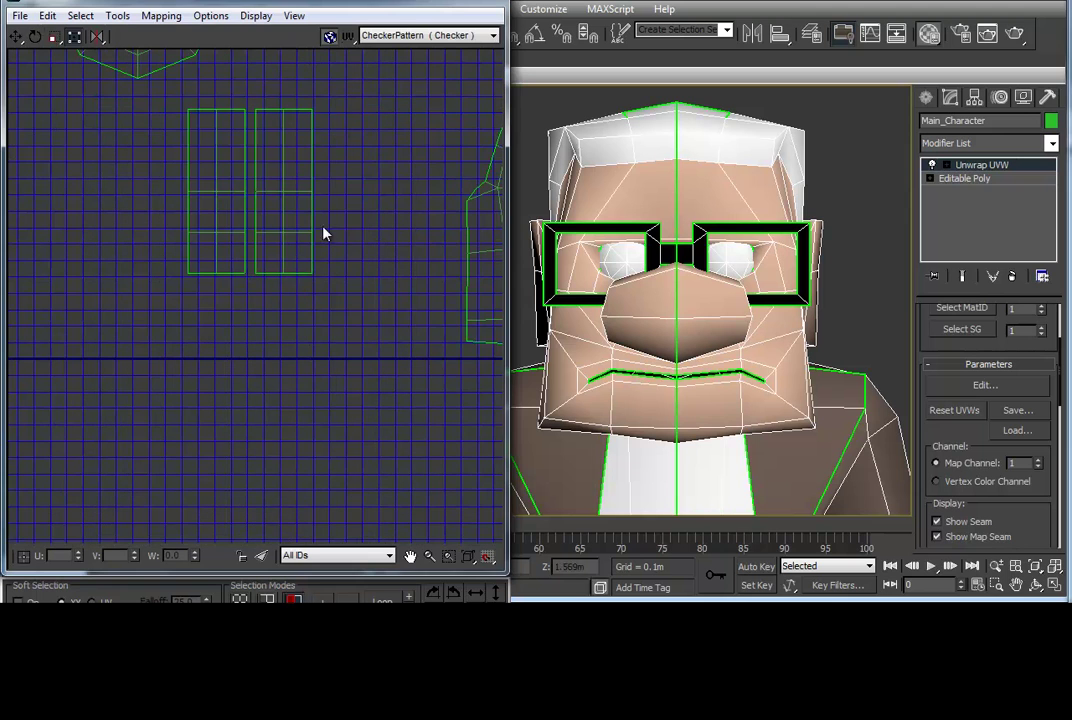
Weld the two neck strips into a single UV cluster.
right_click(256, 162)
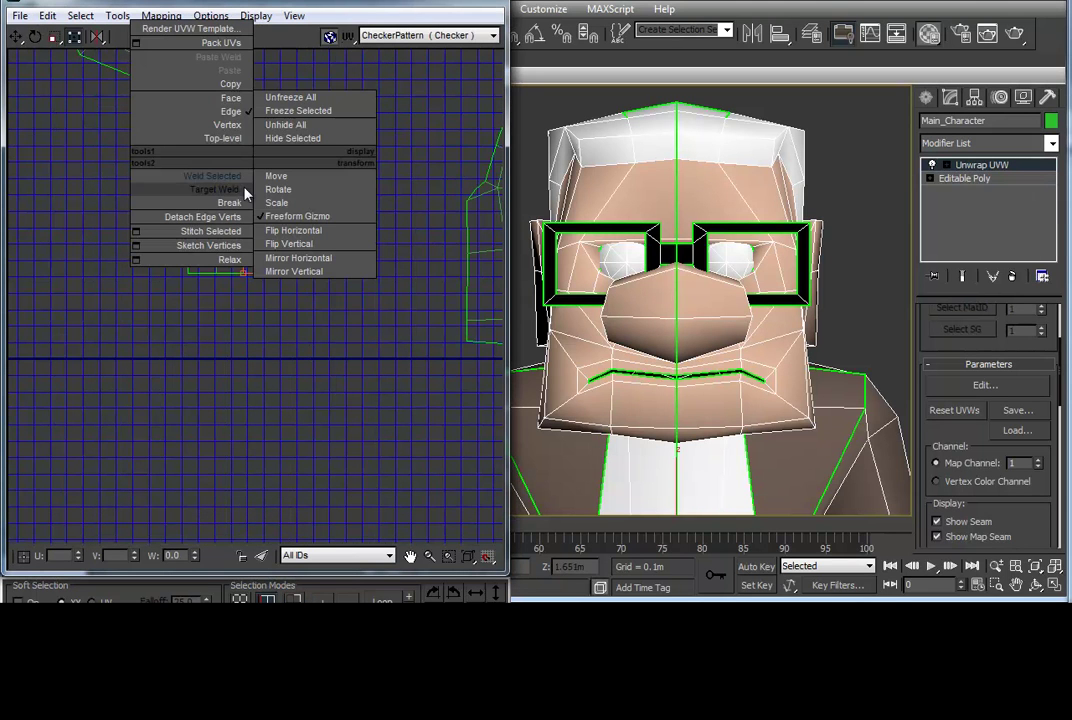
click(160, 187)
right_click(266, 200)
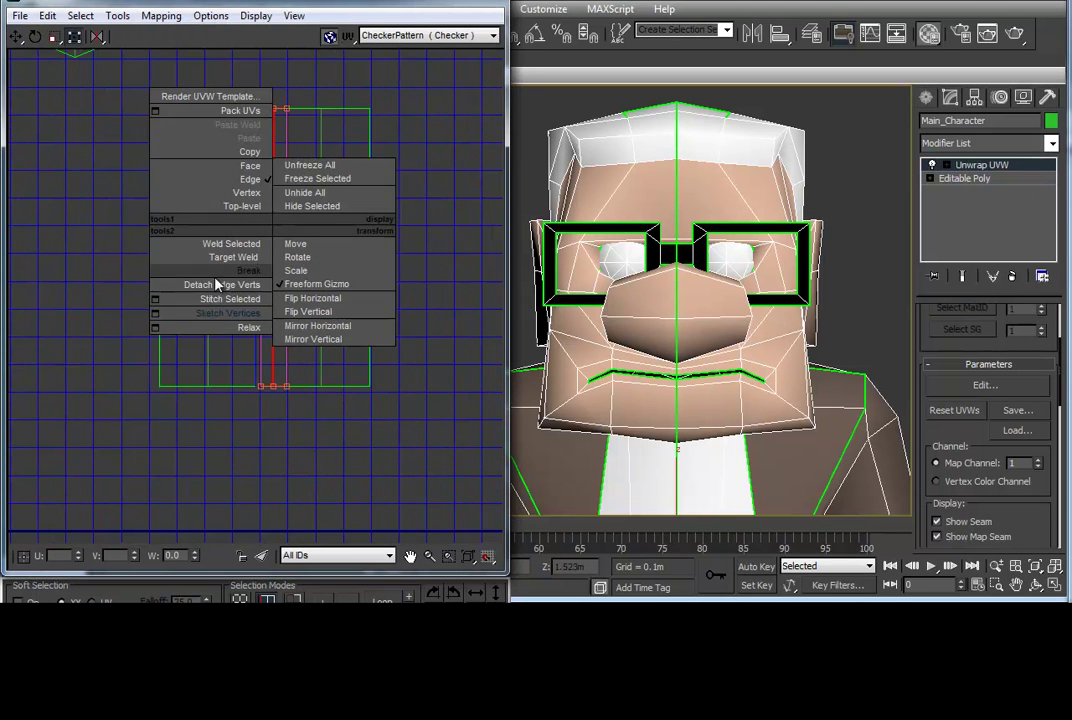
scroll(247, 151, up, 2)
right_click(270, 178)
click(277, 196)
scroll(467, 182, down, 2)
scroll(376, 256, down, 2)
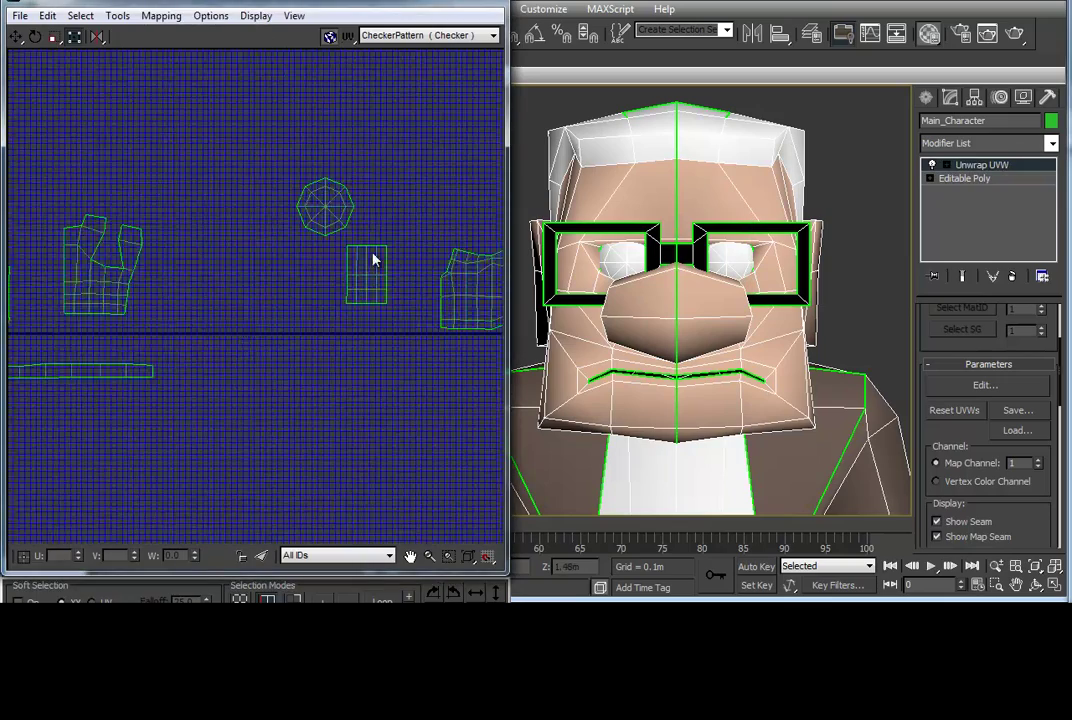
scroll(376, 256, down, 2)
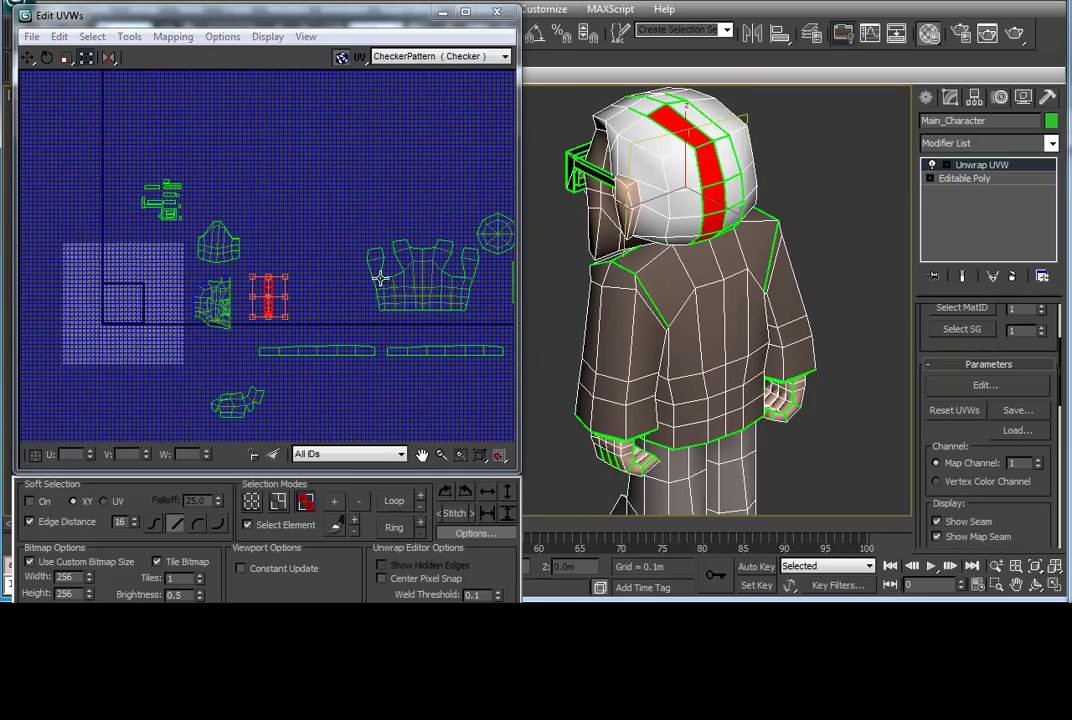
Centre the head island and select its vertical seam edge.
scroll(320, 232, up, 3)
scroll(258, 258, up, 3)
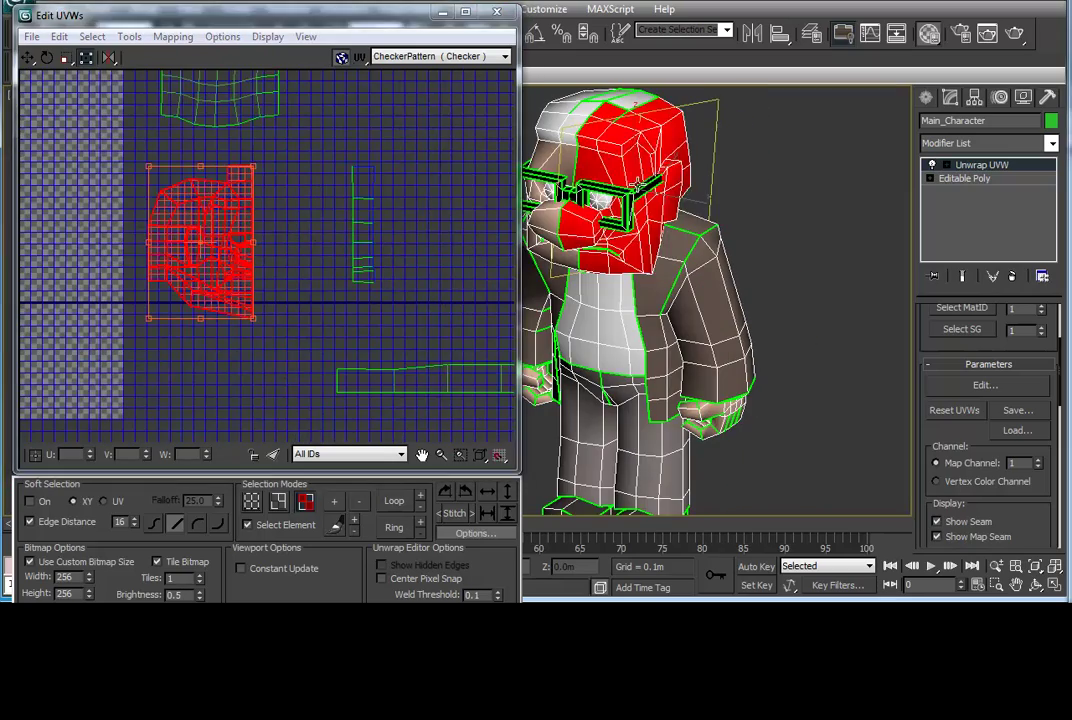
scroll(306, 227, up, 3)
scroll(318, 182, up, 3)
middle_drag(313, 181, 301, 225)
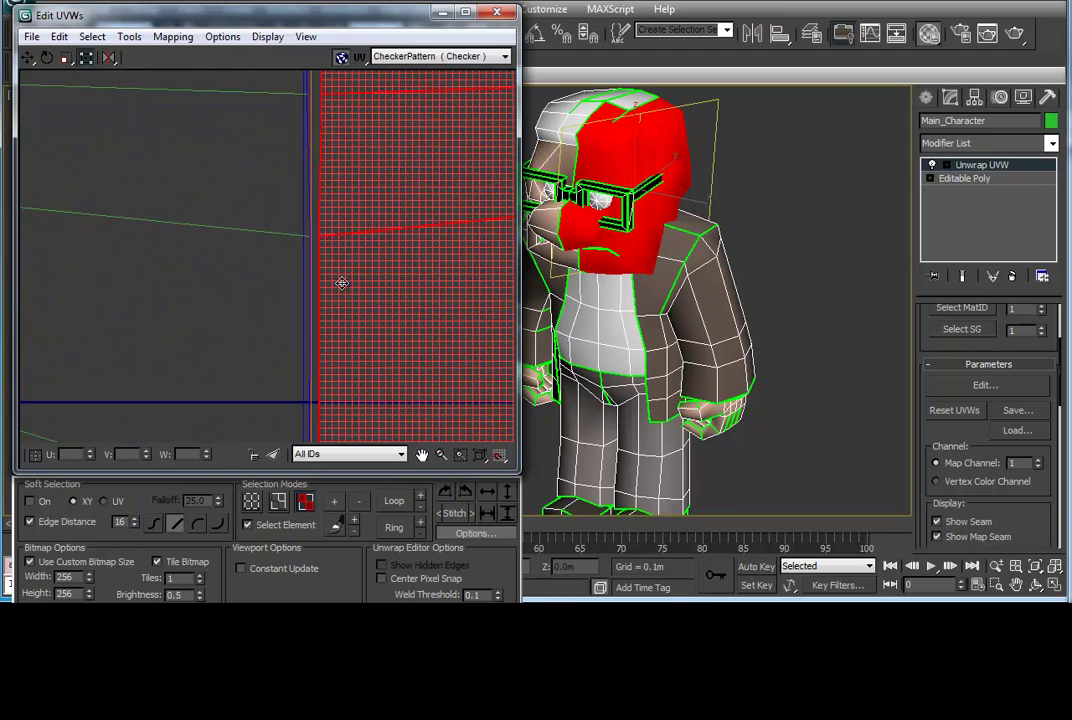
scroll(341, 284, down, 5)
click(285, 156)
scroll(323, 358, up, 4)
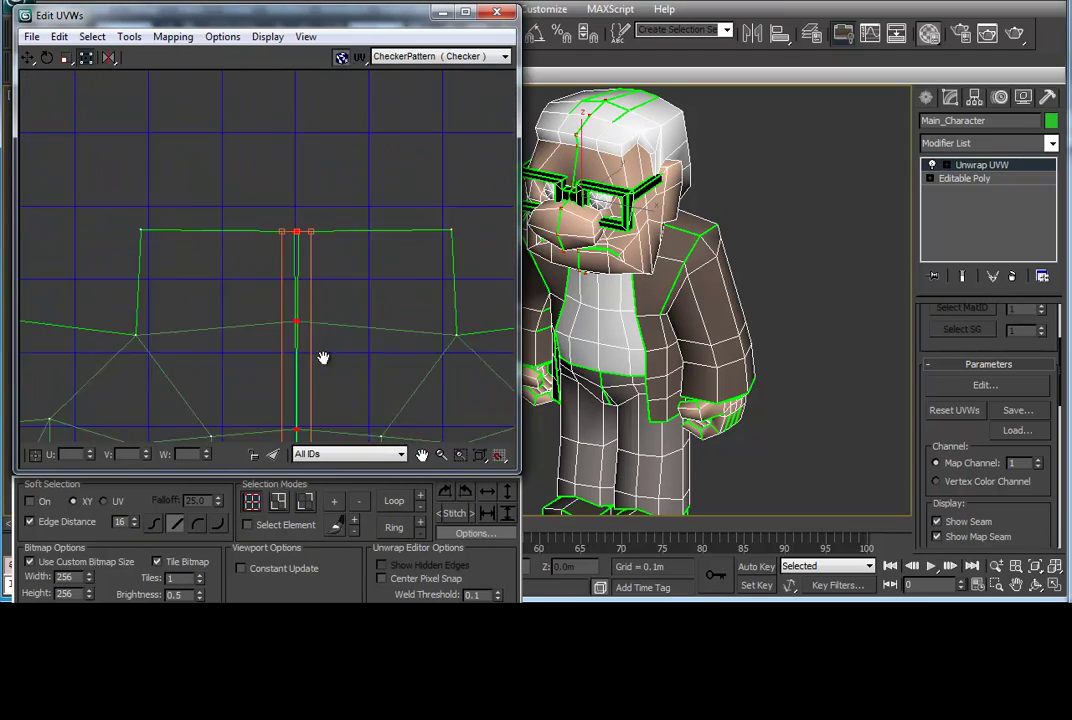
scroll(297, 267, down, 3)
scroll(333, 199, up, 2)
right_click(354, 306)
middle_drag(354, 306, 362, 175)
scroll(383, 302, down, 3)
Select the faces of the head's vertical UV strip.
key(3)
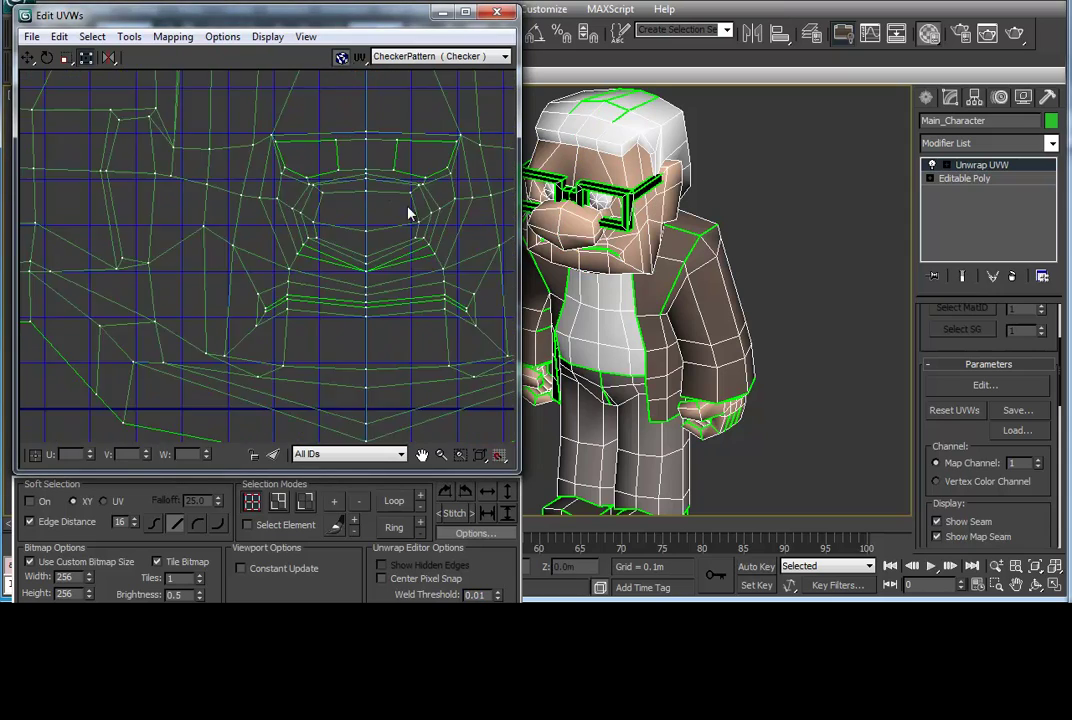
scroll(412, 213, down, 2)
click(385, 256)
scroll(369, 416, up, 3)
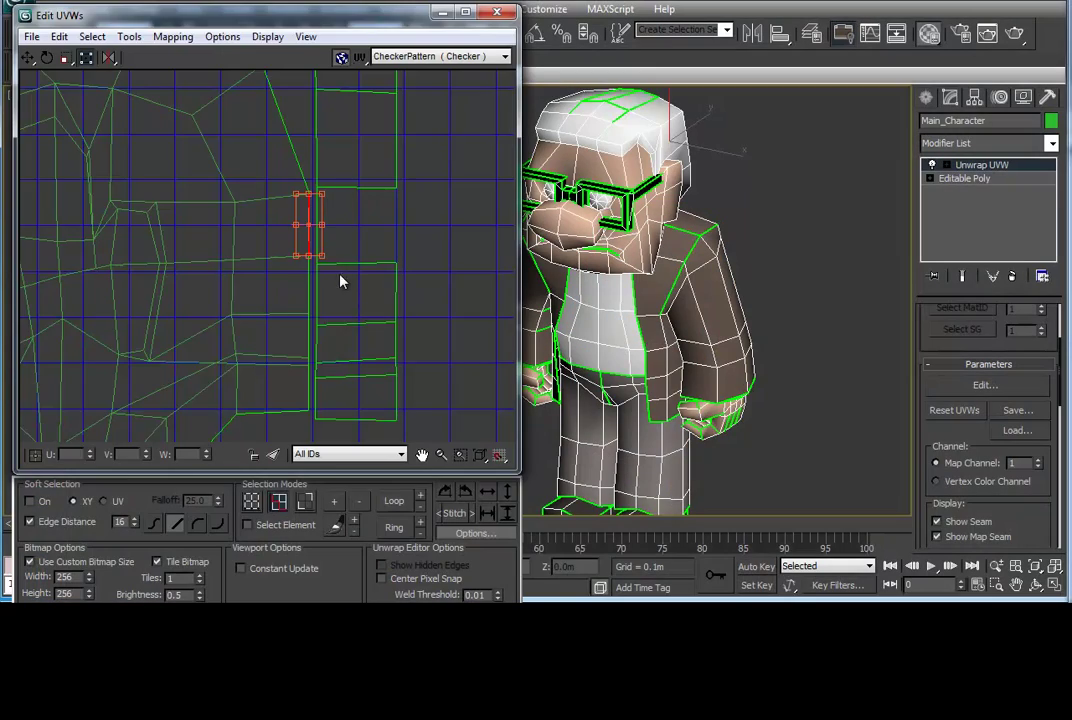
key(3)
scroll(412, 200, down, 2)
mouse_move(424, 100)
mouse_down()
mouse_move(413, 198)
mouse_move(354, 266)
mouse_up()
scroll(354, 282, up, 2)
Stitch and weld the strip's selected UV edges together.
key(2)
middle_drag(296, 246, 323, 333)
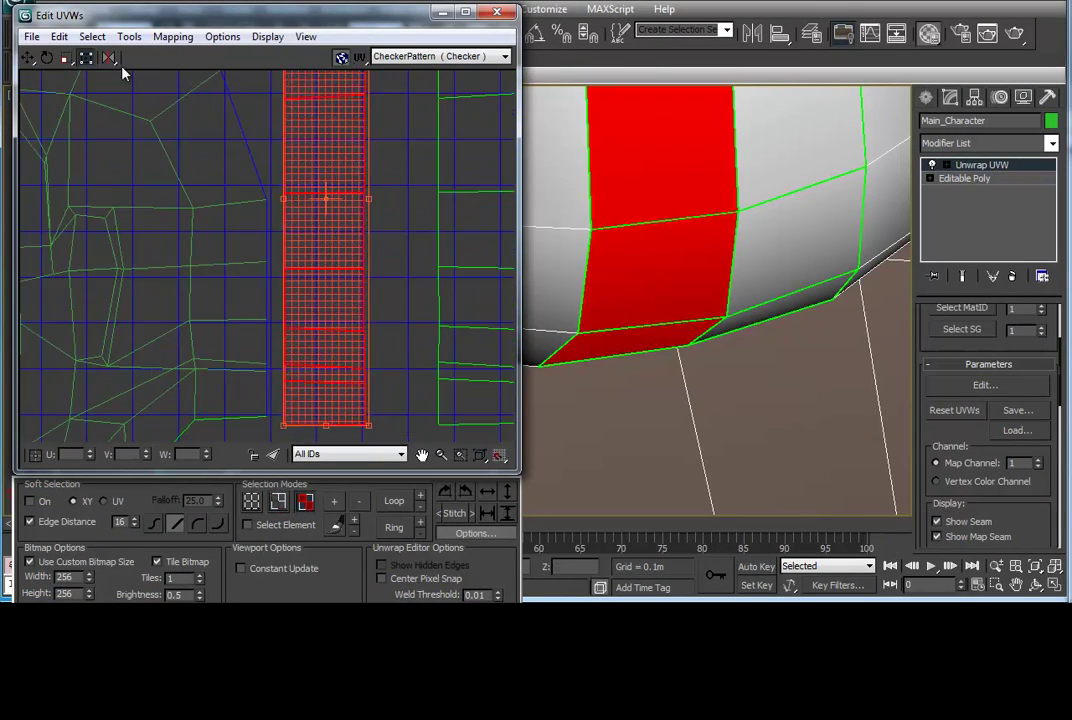
scroll(268, 292, up, 4)
right_click(268, 282)
click(235, 313)
scroll(300, 231, down, 3)
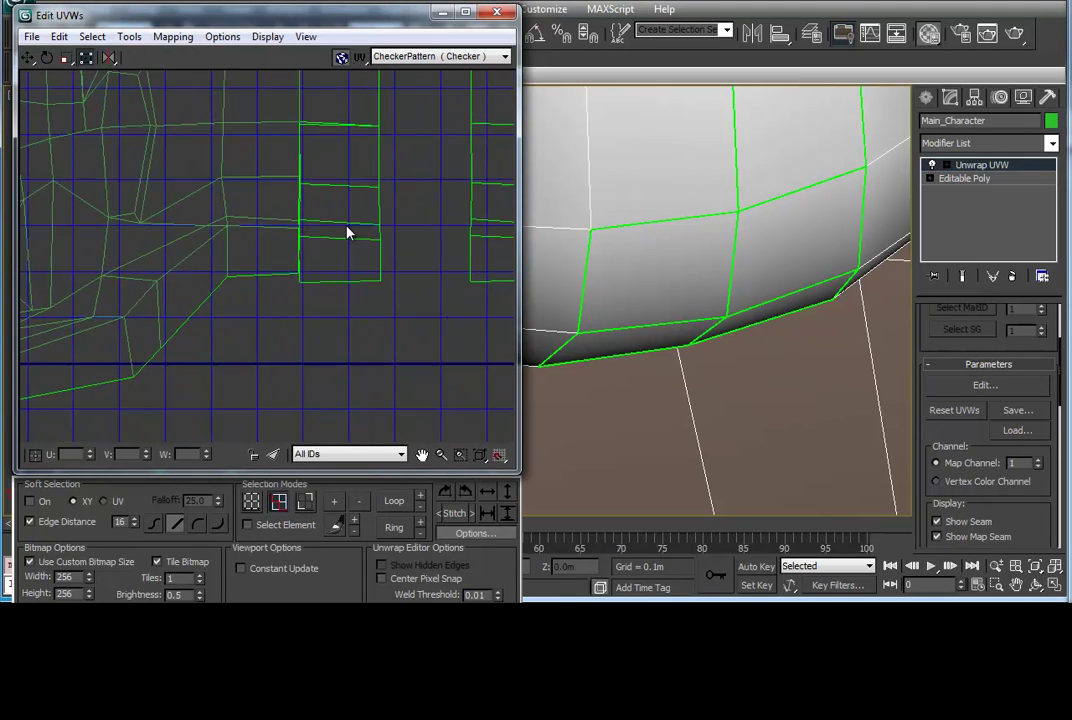
right_click(313, 215)
click(270, 222)
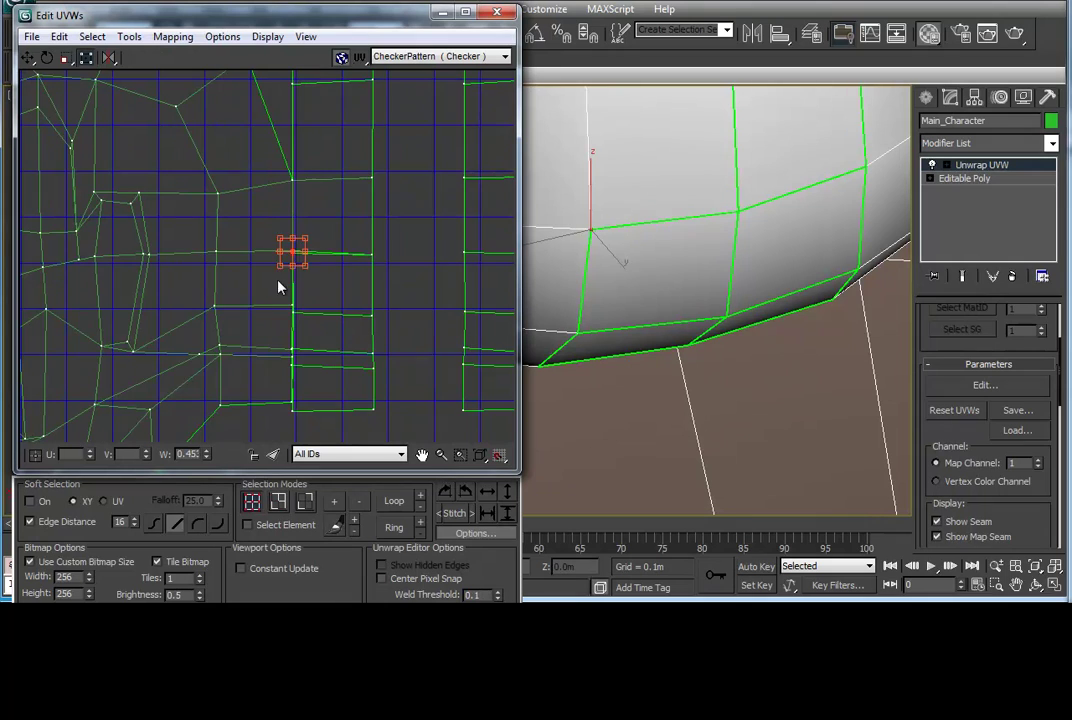
Move the right-hand UV strip to the checker tile's edge.
scroll(289, 294, up, 3)
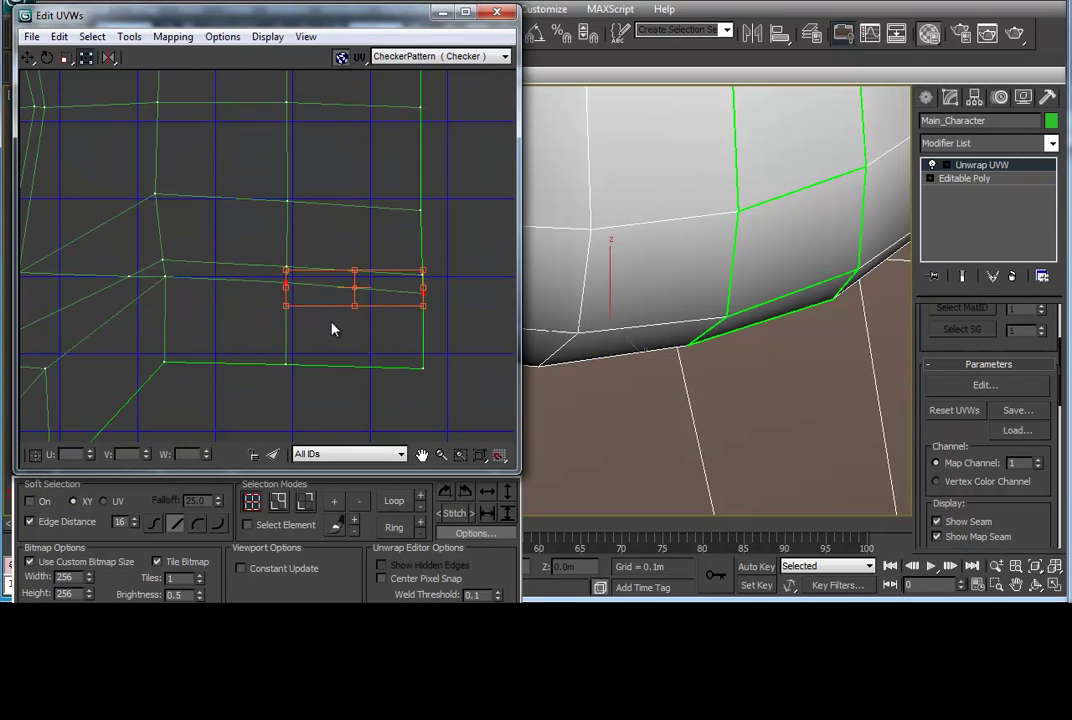
scroll(333, 329, down, 5)
scroll(313, 196, up, 2)
click(470, 288)
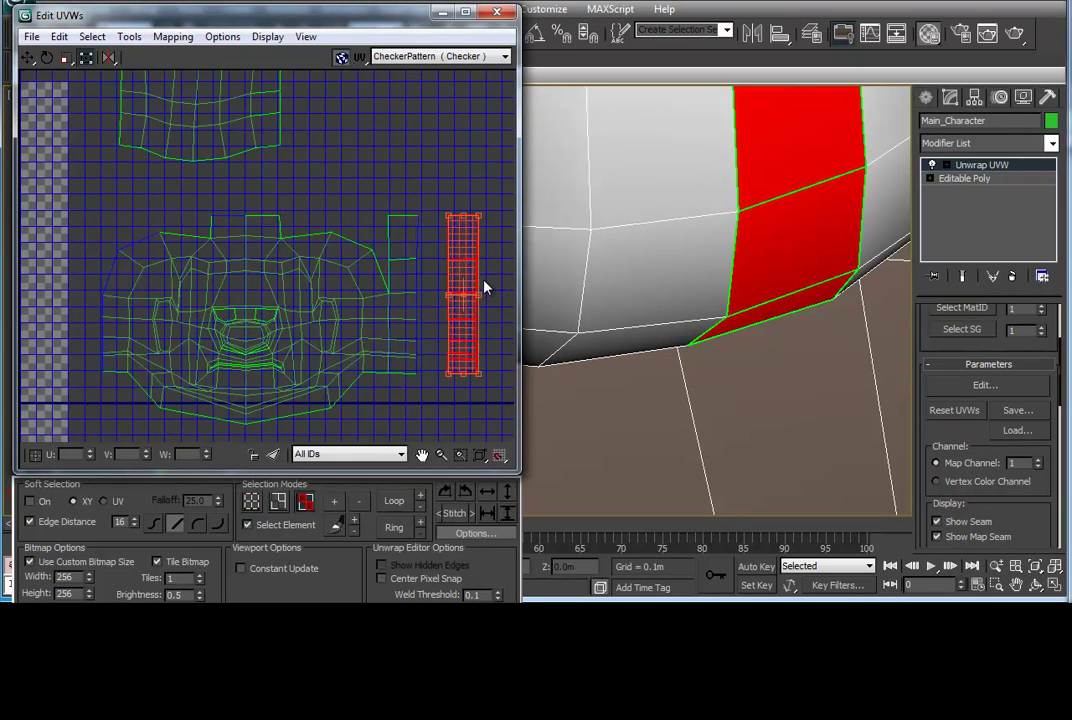
drag(470, 288, 230, 300)
scroll(230, 300, up, 4)
scroll(230, 300, down, 3)
scroll(217, 437, up, 2)
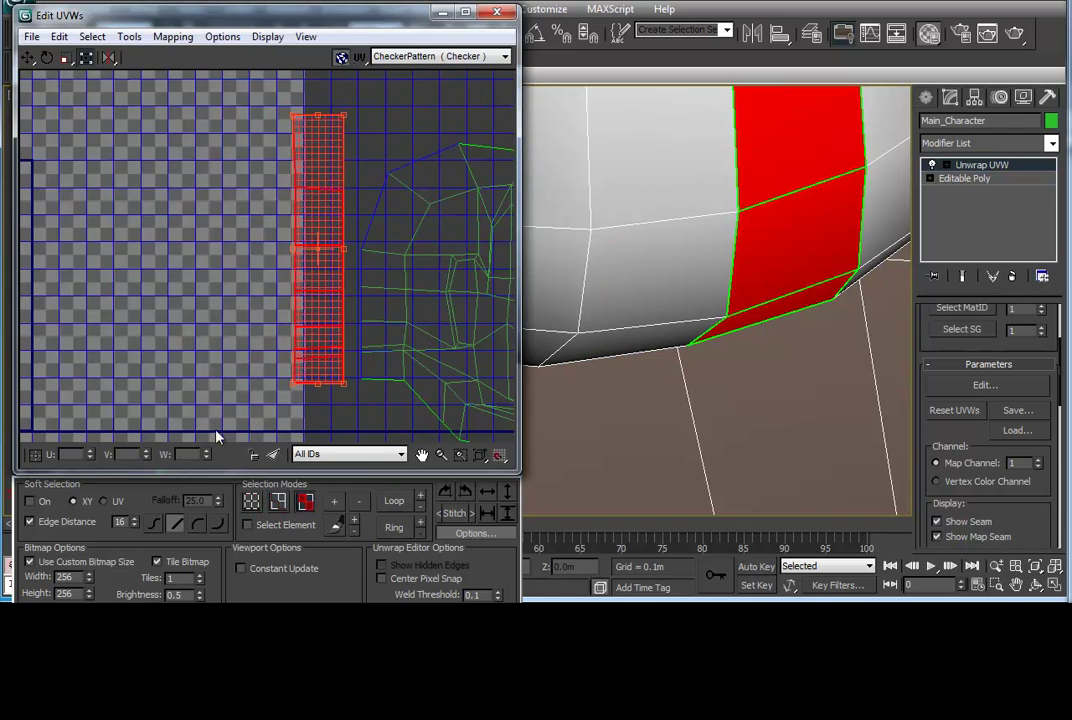
Adjust a few strip vertices, then return to face mode with Select Element on.
key(1)
drag(318, 347, 355, 265)
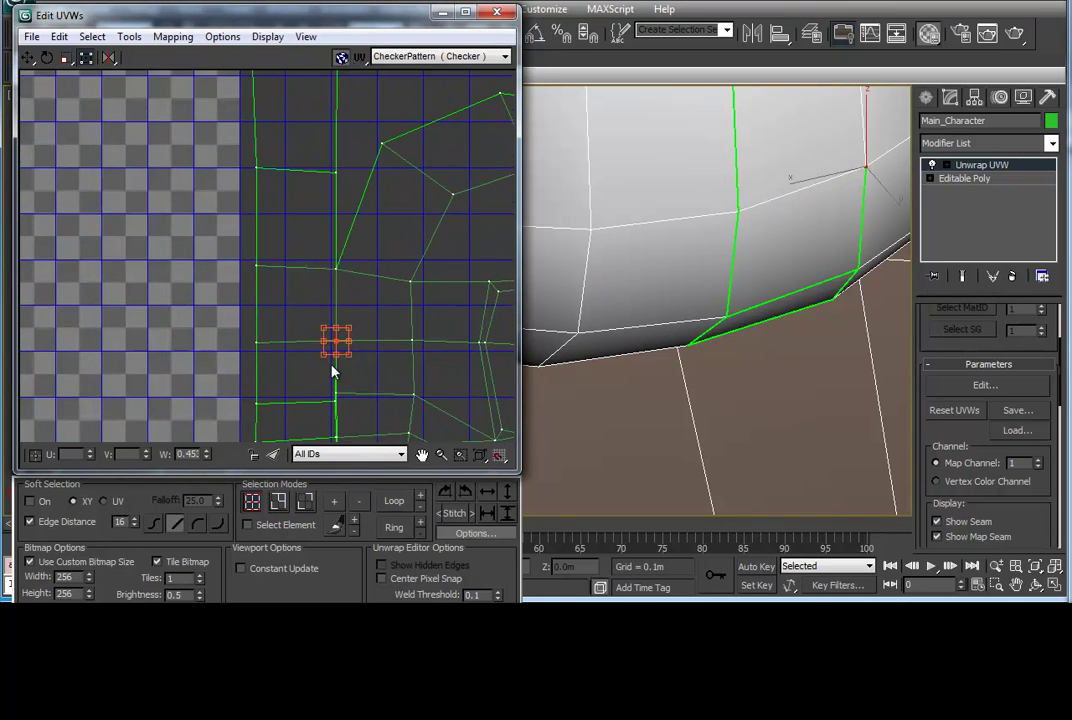
middle_drag(334, 372, 370, 402)
scroll(340, 350, down, 4)
key(3)
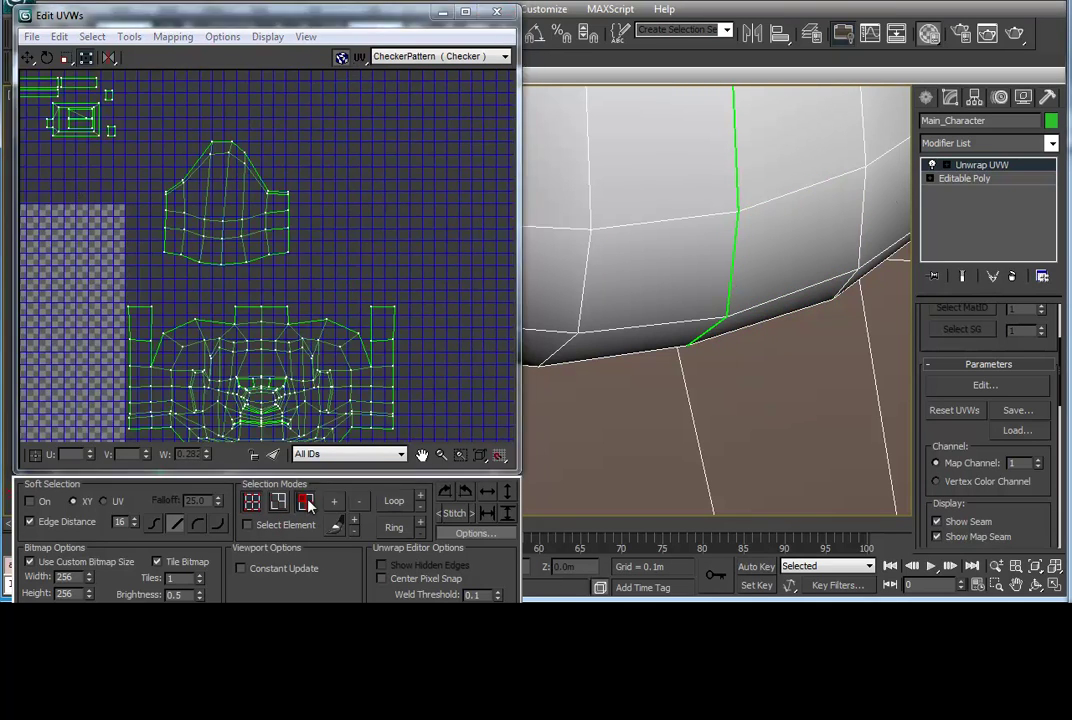
click(143, 347)
Move the first arm UV island over to the right.
click(300, 200)
middle_drag(300, 200, 280, 255)
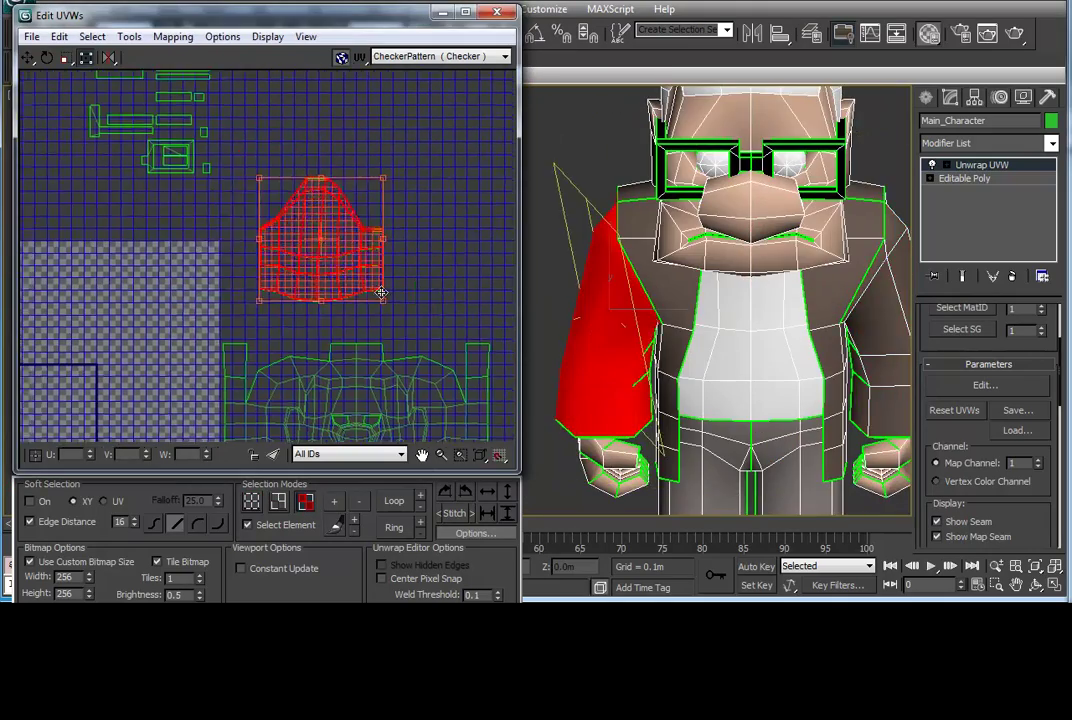
drag(293, 321, 458, 321)
scroll(458, 321, down, 3)
click(280, 155)
scroll(395, 230, down, 1)
scroll(272, 314, up, 2)
scroll(272, 314, up, 2)
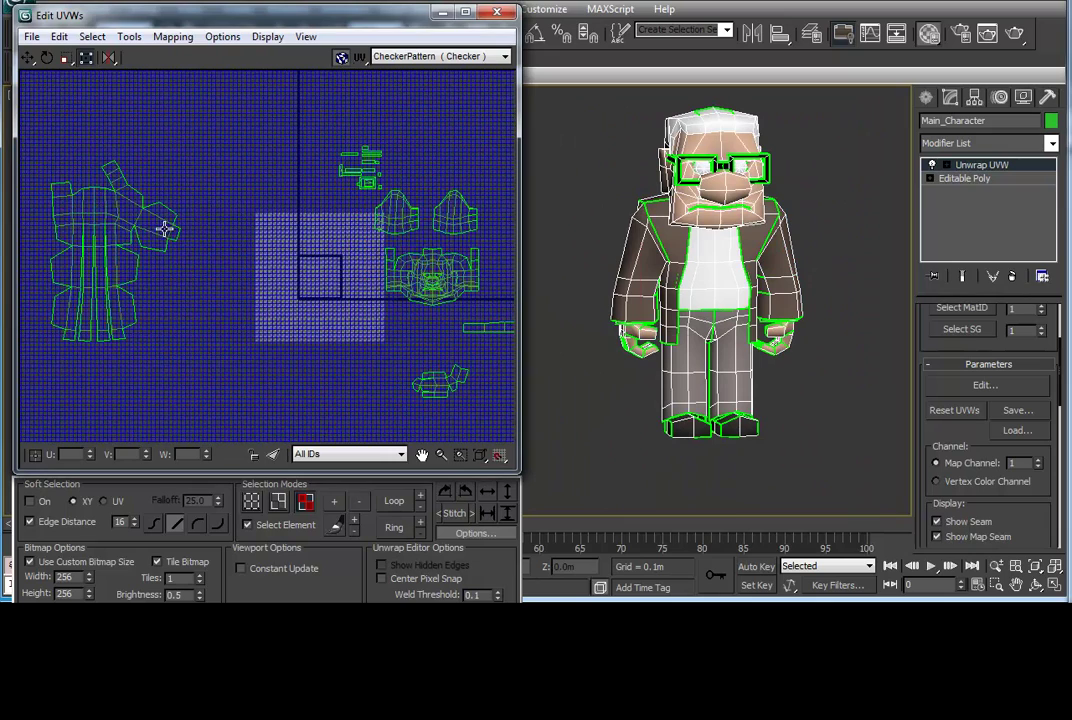
Move the remaining arm islands onto the checker area.
click(246, 275)
drag(246, 275, 450, 235)
middle_drag(450, 235, 300, 265)
click(190, 250)
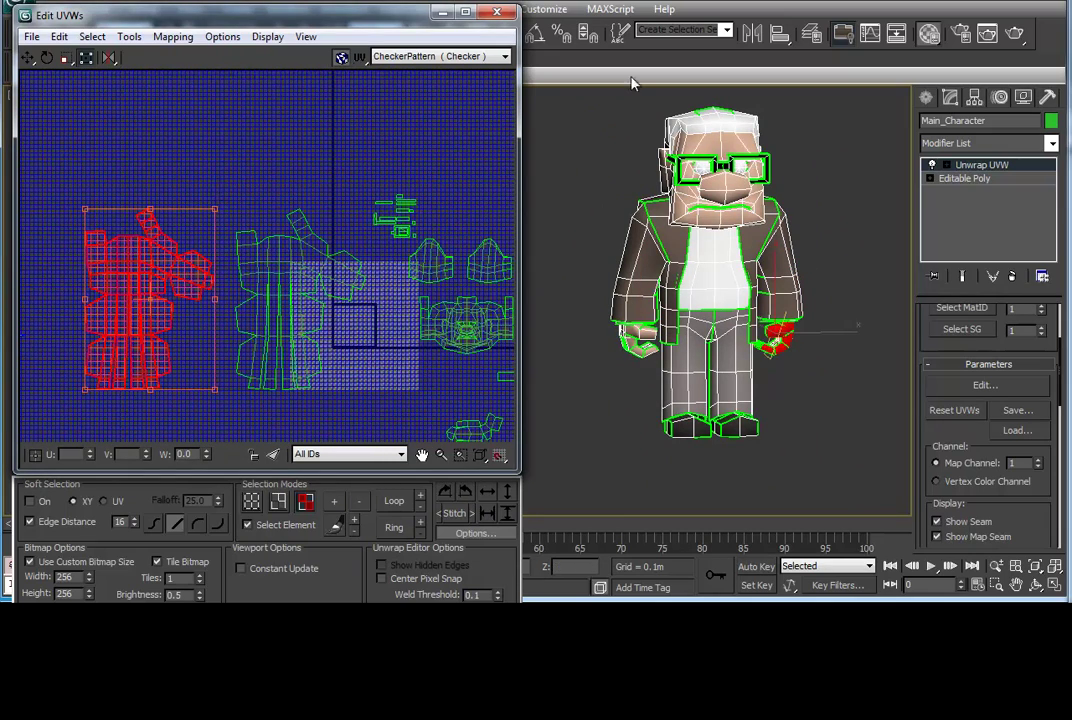
drag(215, 190, 400, 165)
scroll(240, 210, down, 2)
scroll(200, 250, up, 2)
Shift the star-shaped hand island right and check the head island.
click(183, 265)
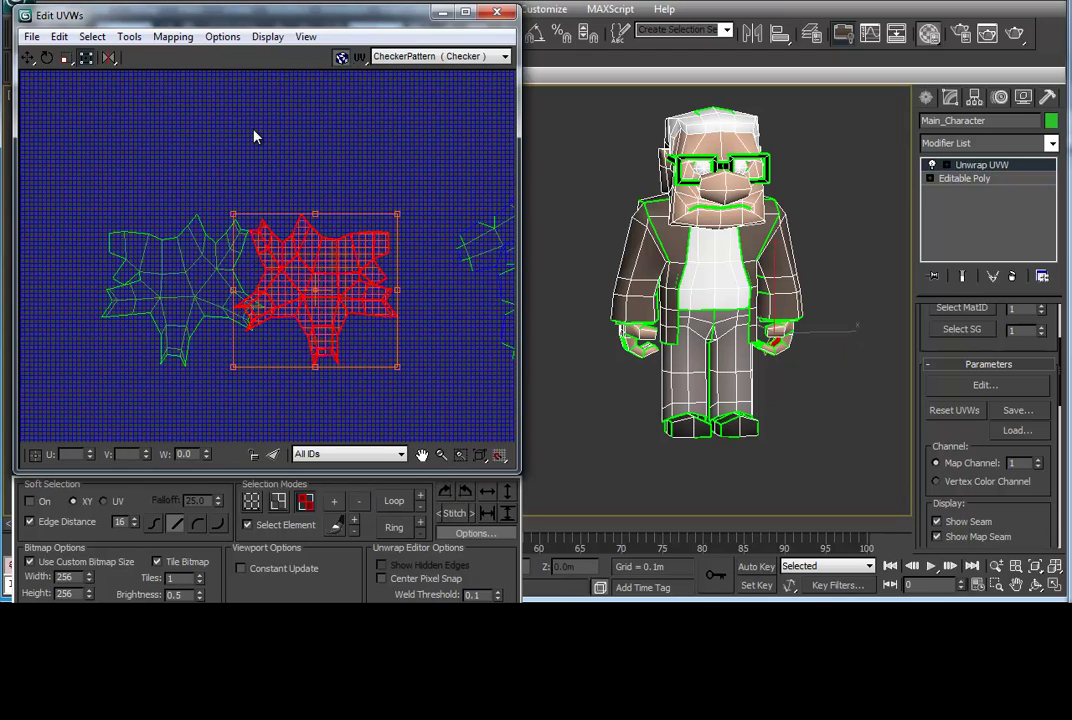
drag(331, 280, 366, 278)
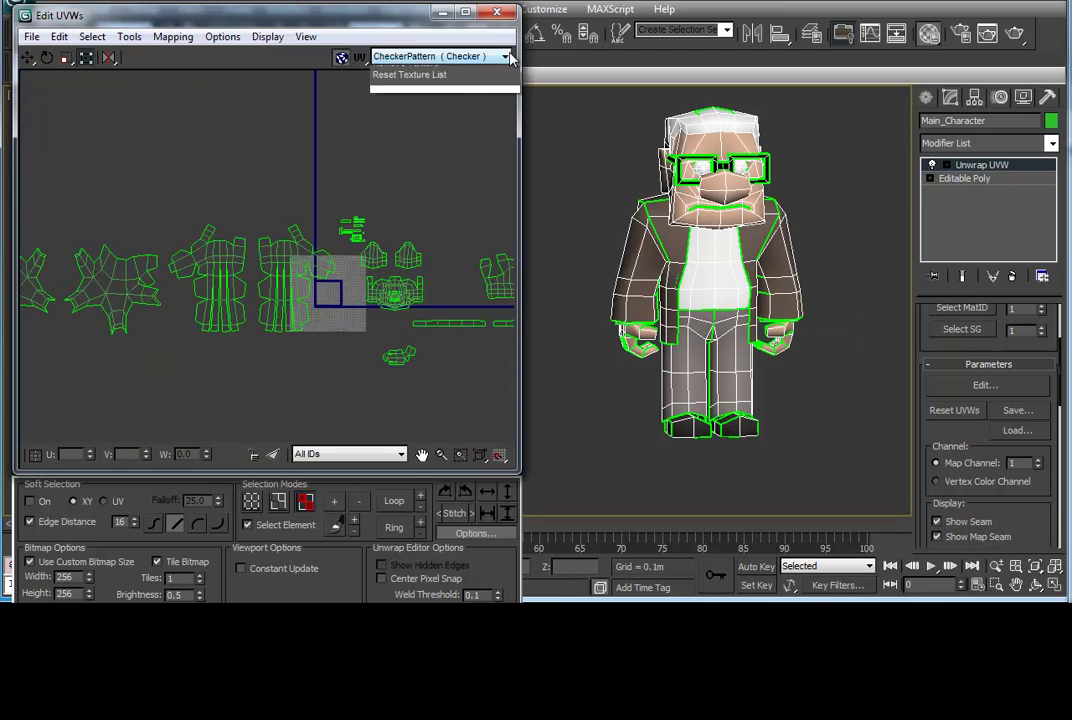
scroll(333, 297, up, 3)
click(318, 270)
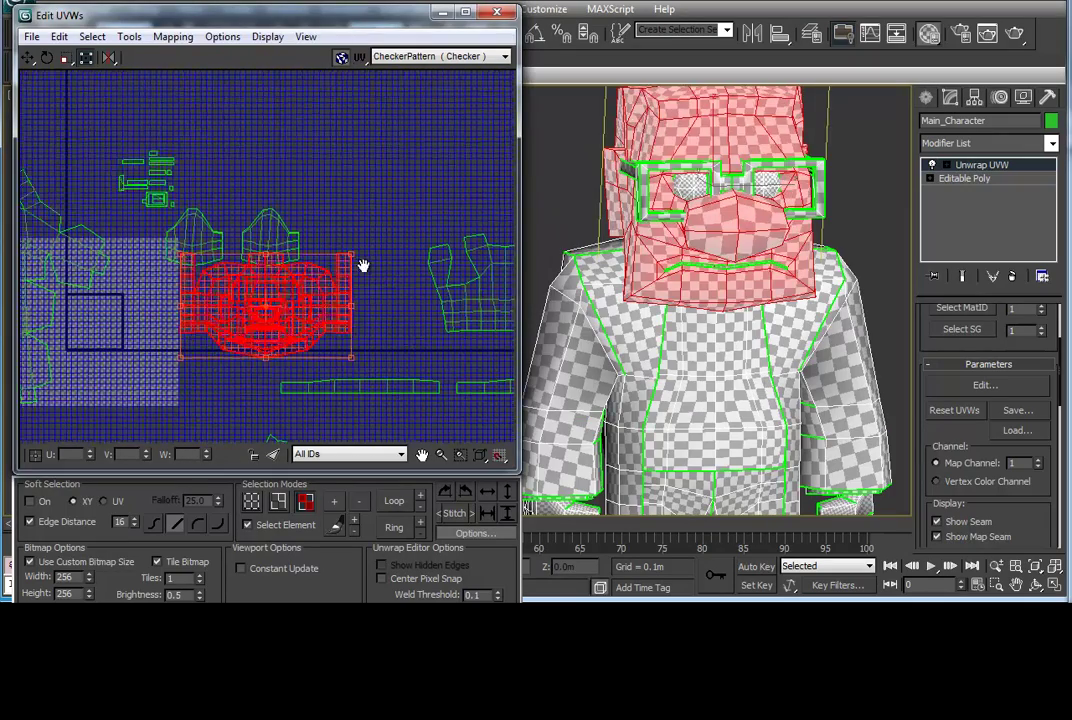
click(364, 266)
scroll(703, 267, down, 2)
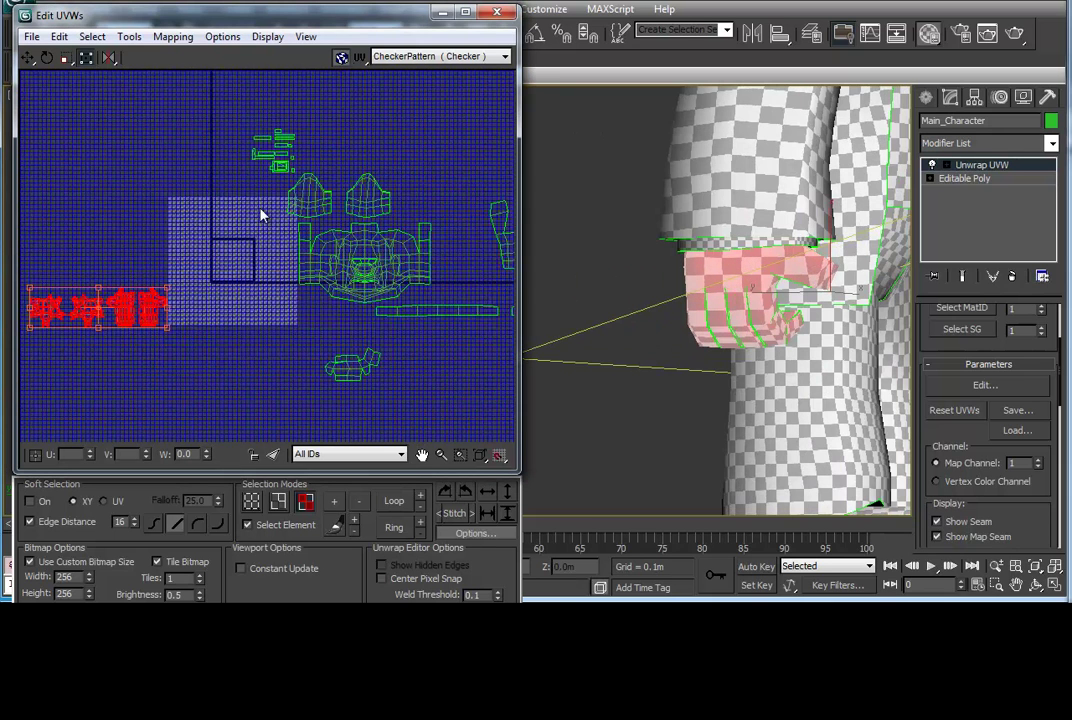
scroll(261, 215, up, 3)
scroll(192, 348, down, 2)
Select both wrist band islands and orbit the character to check checker density.
middle_drag(192, 348, 263, 335)
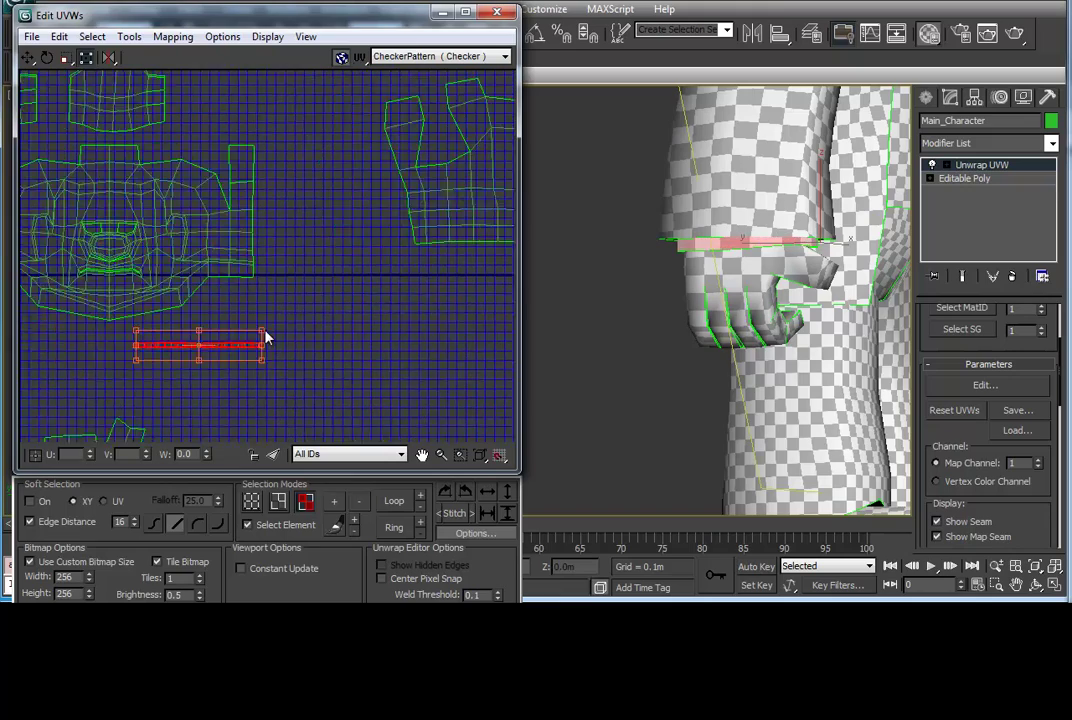
key(z)
scroll(692, 299, down, 2)
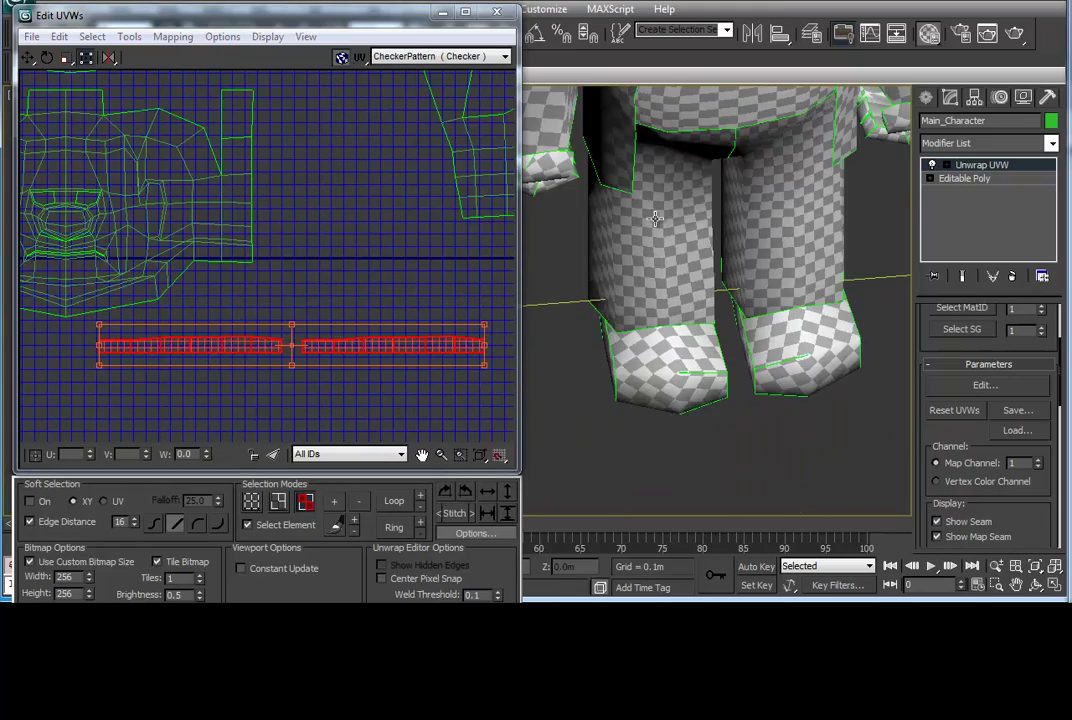
scroll(676, 349, down, 2)
alt+middle_drag(676, 349, 739, 290)
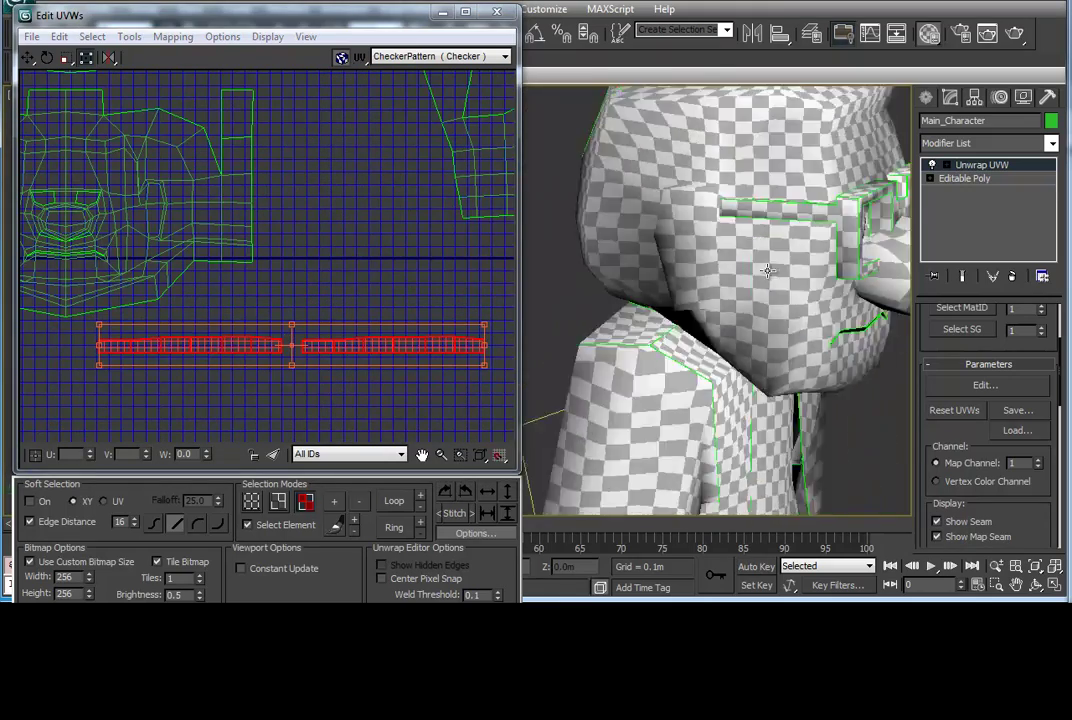
alt+middle_drag(755, 218, 771, 366)
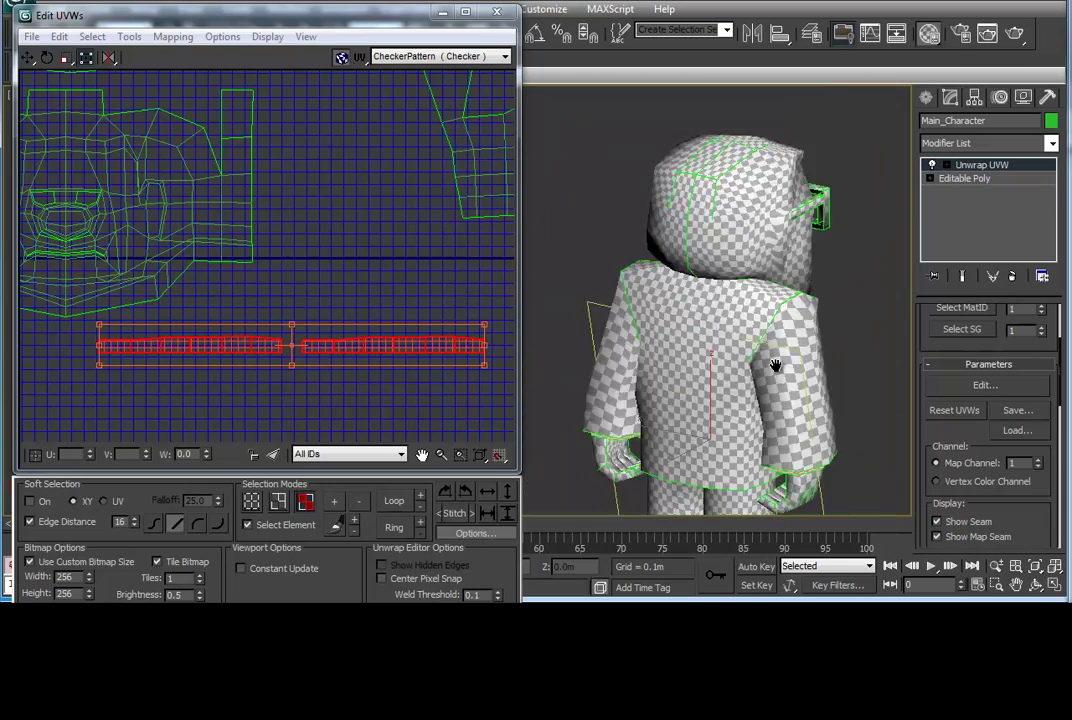
Scale up the chest islands and adjust the hand islands.
click(700, 380)
scroll(323, 215, up, 2)
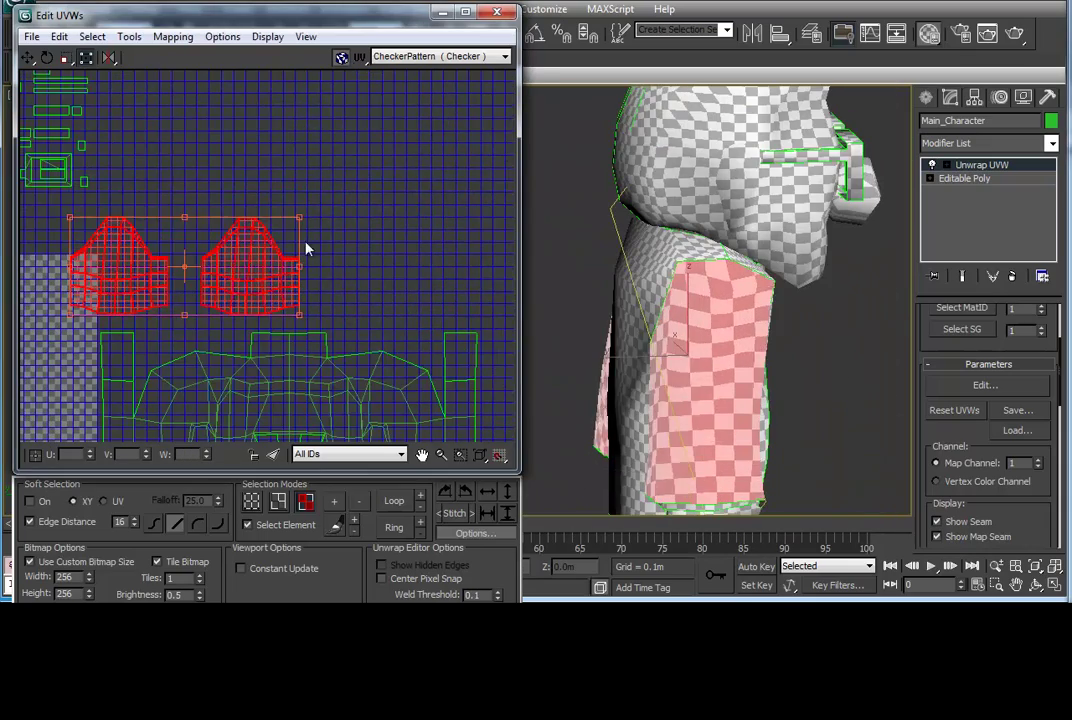
scroll(306, 248, up, 2)
scroll(354, 187, up, 1)
scroll(402, 163, up, 2)
alt+middle_drag(680, 300, 617, 263)
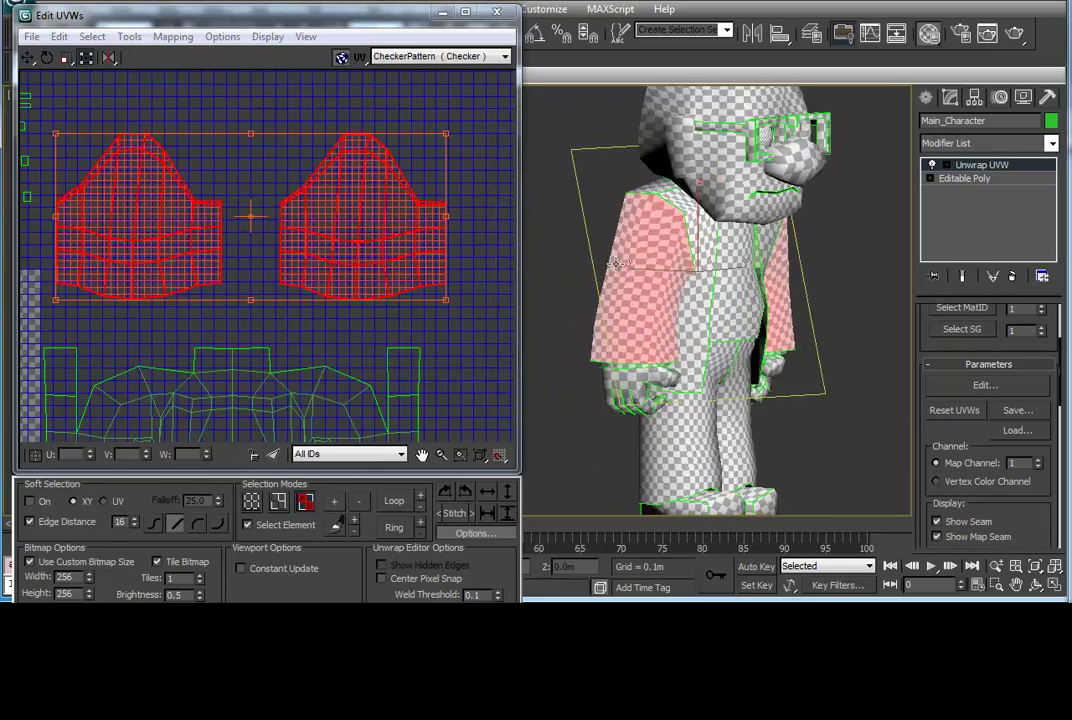
click(625, 392)
scroll(300, 250, down, 3)
mouse_move(665, 299)
alt+middle_down()
mouse_move(711, 242)
mouse_move(711, 150)
alt+middle_up()
Rotate the foot islands -90° and move them to the lower right.
click(762, 418)
scroll(305, 300, up, 3)
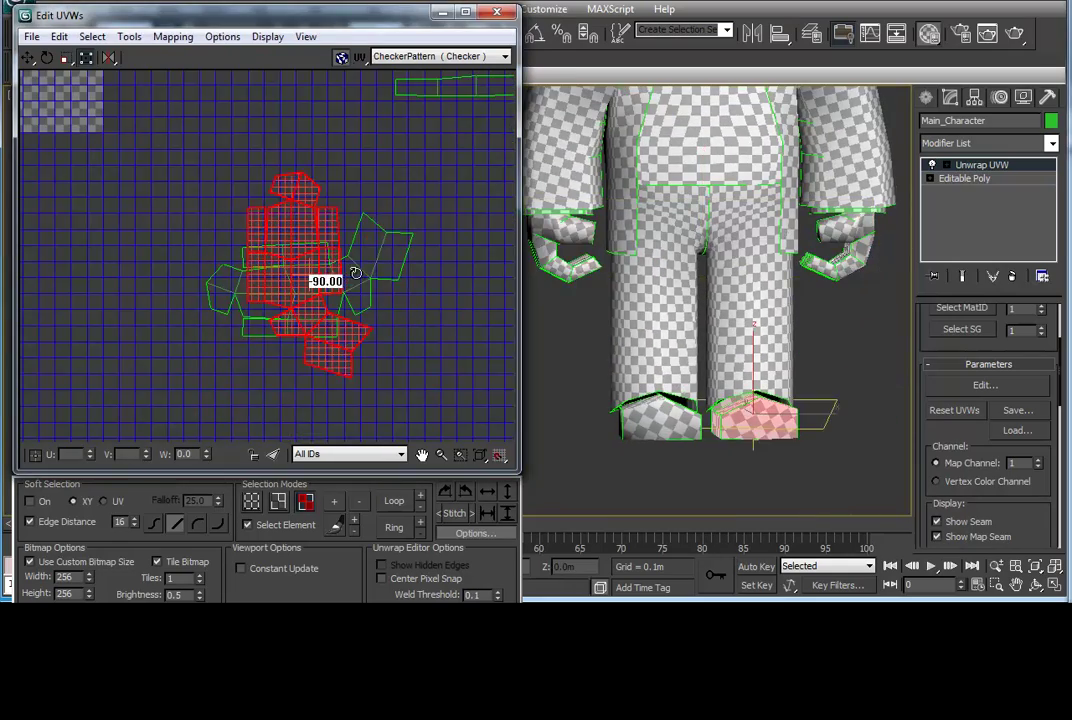
alt+middle_drag(700, 300, 818, 454)
scroll(711, 351, up, 3)
drag(330, 250, 445, 310)
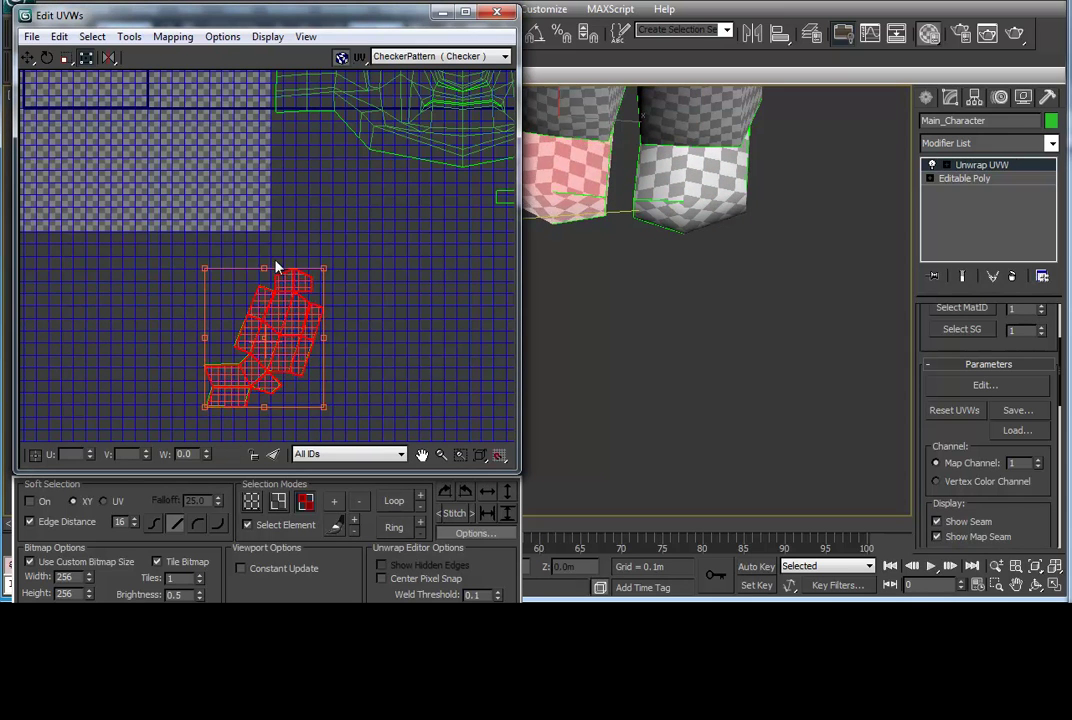
scroll(278, 268, down, 2)
scroll(660, 313, down, 3)
scroll(354, 297, down, 3)
Pack all UV islands with Recursive Packing at 0.02 spacing, then undo the packing.
click(432, 287)
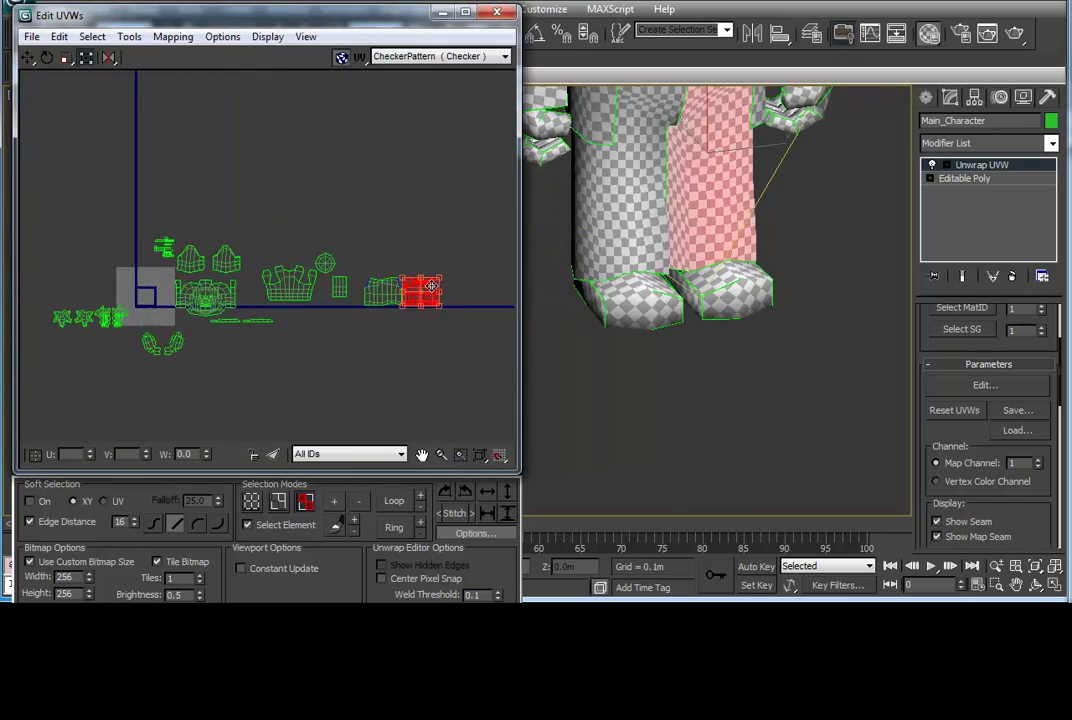
key(ctrl+a)
click(129, 36)
click(200, 255)
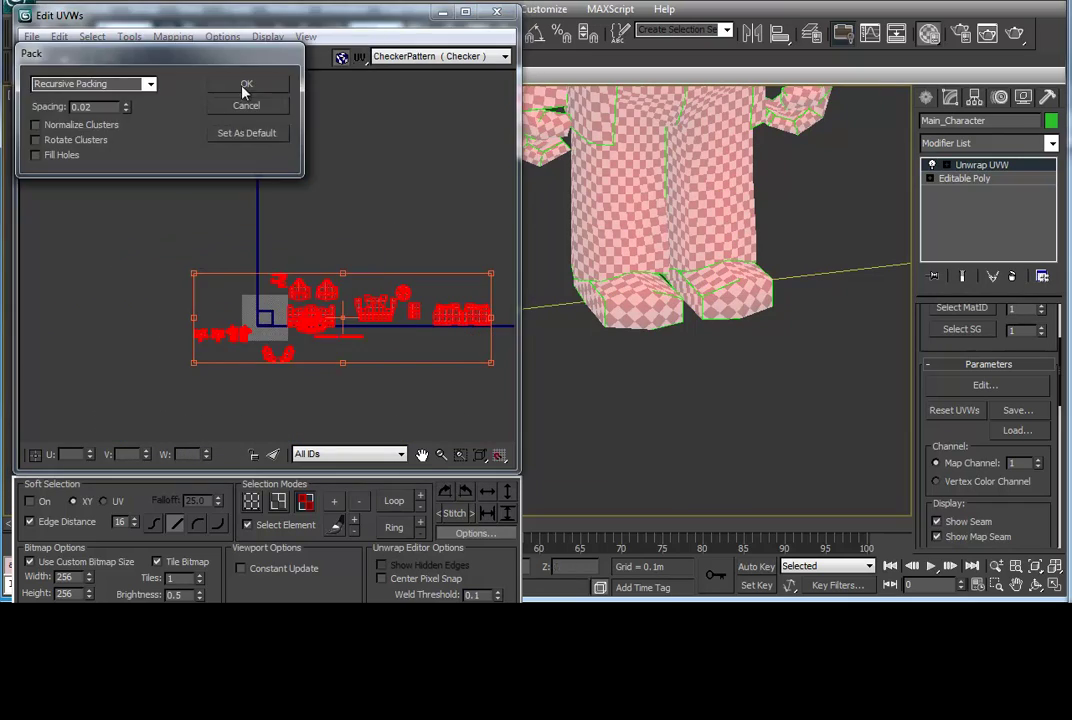
click(243, 88)
key(ctrl+z)
key(ctrl+z)
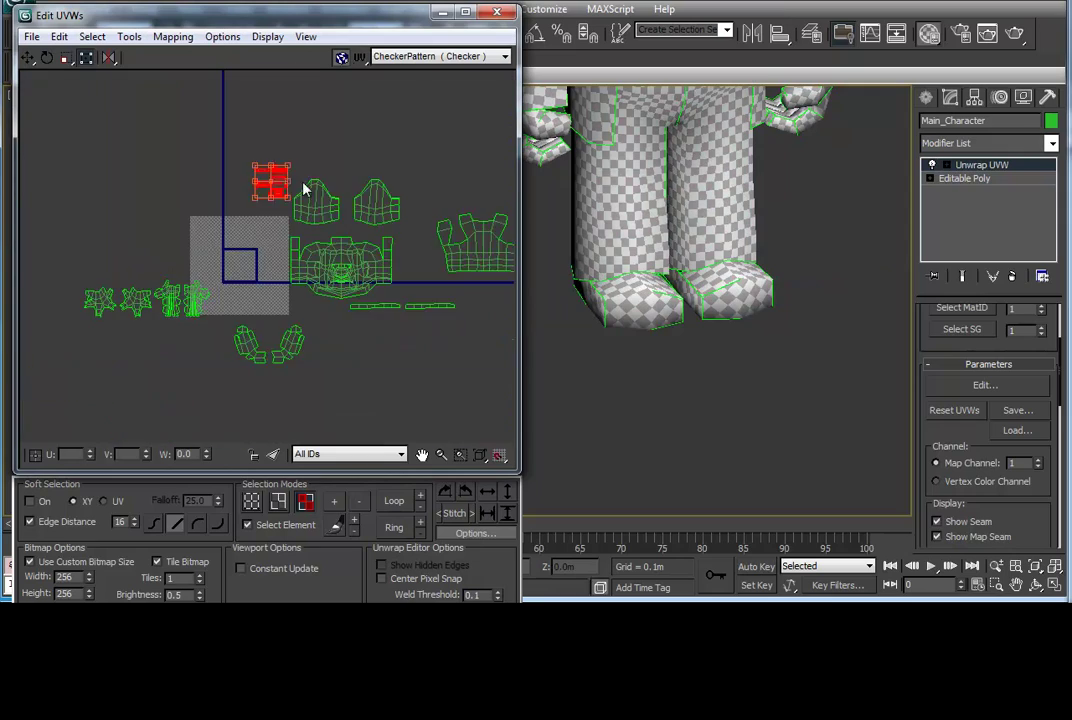
Move the thin strip island left and bring all islands into view.
drag(470, 184, 127, 323)
scroll(330, 258, up, 3)
drag(330, 258, 156, 260)
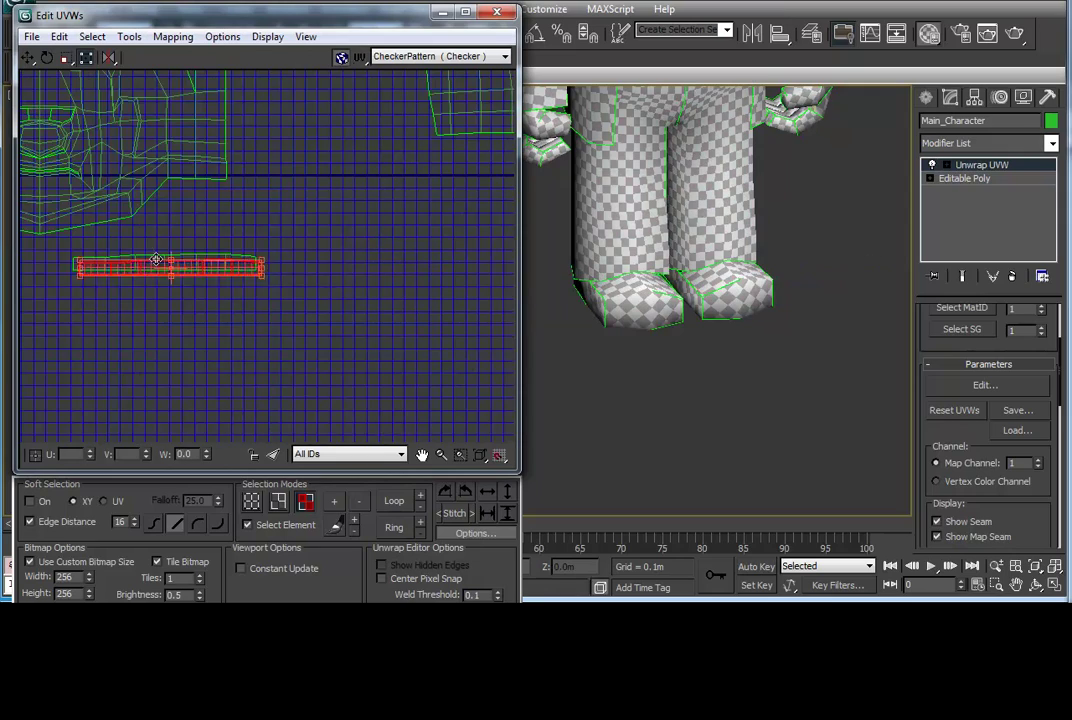
scroll(292, 243, down, 3)
scroll(325, 297, down, 2)
scroll(359, 249, down, 2)
mouse_move(447, 218)
middle_down()
mouse_move(372, 270)
mouse_move(364, 288)
middle_up()
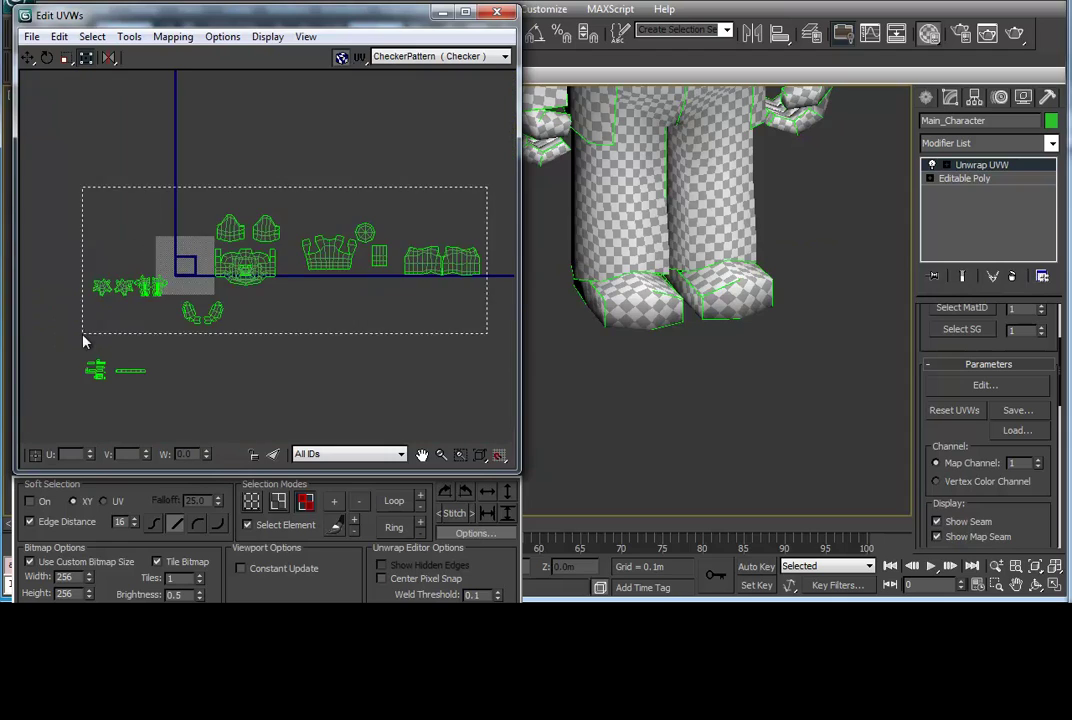
Pack every island except the glasses into the 0–1 square and zoom in to check the layout.
drag(84, 342, 84, 342)
click(129, 36)
click(155, 82)
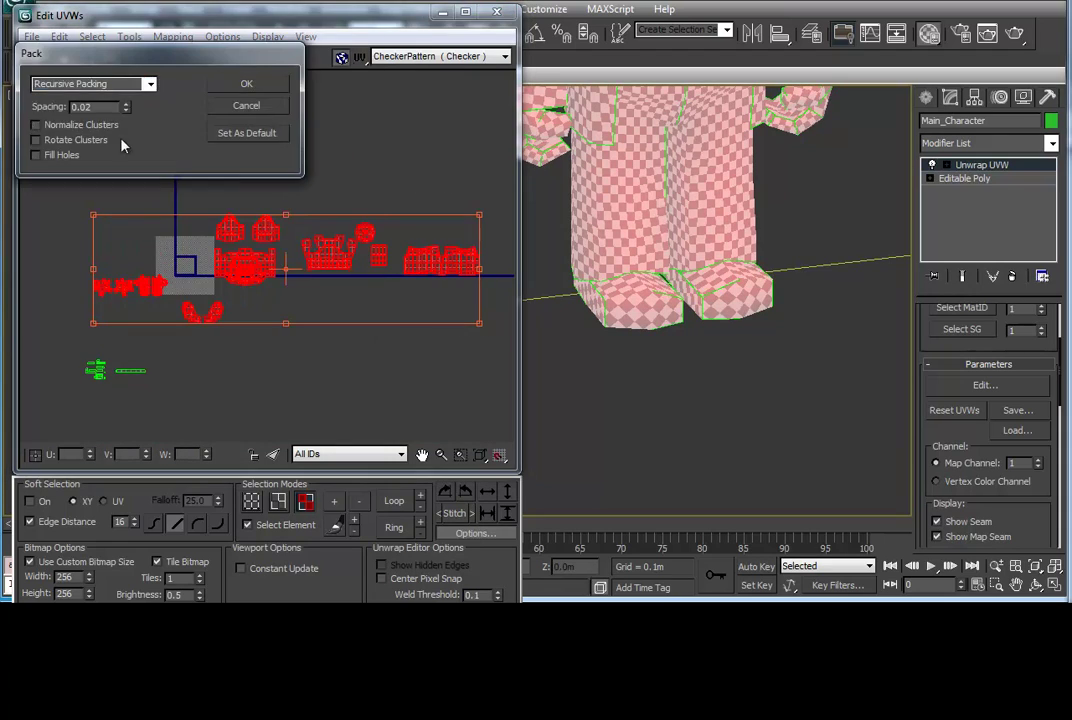
click(246, 83)
scroll(233, 252, up, 3)
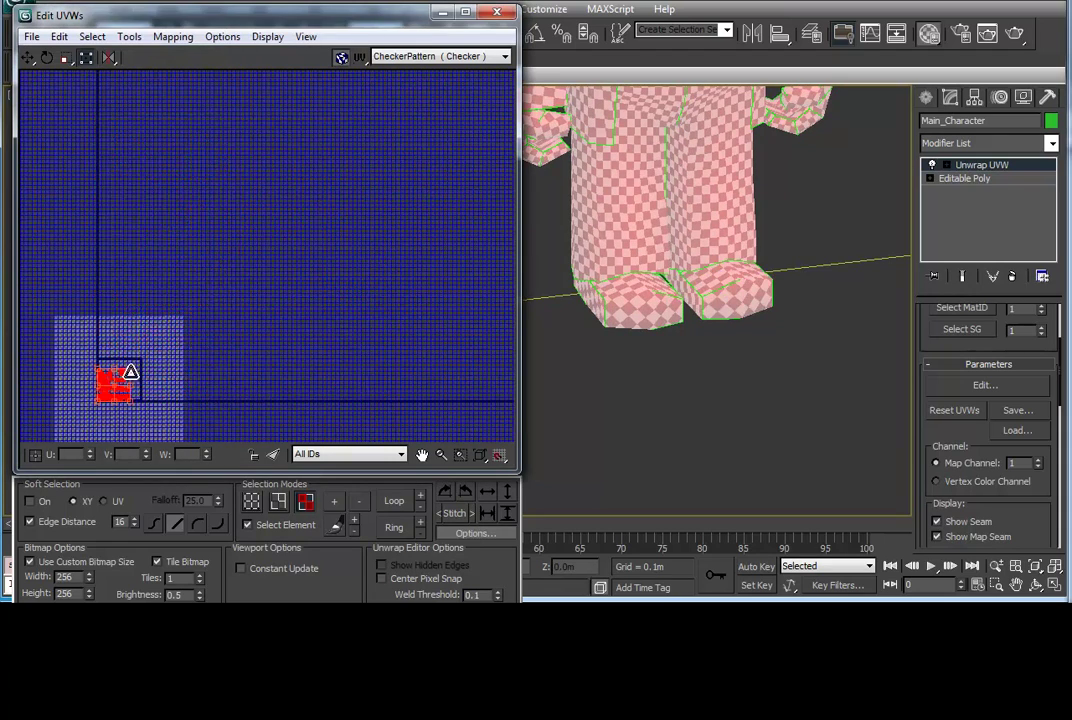
scroll(130, 372, up, 3)
scroll(340, 199, up, 2)
scroll(164, 312, up, 2)
scroll(164, 312, up, 2)
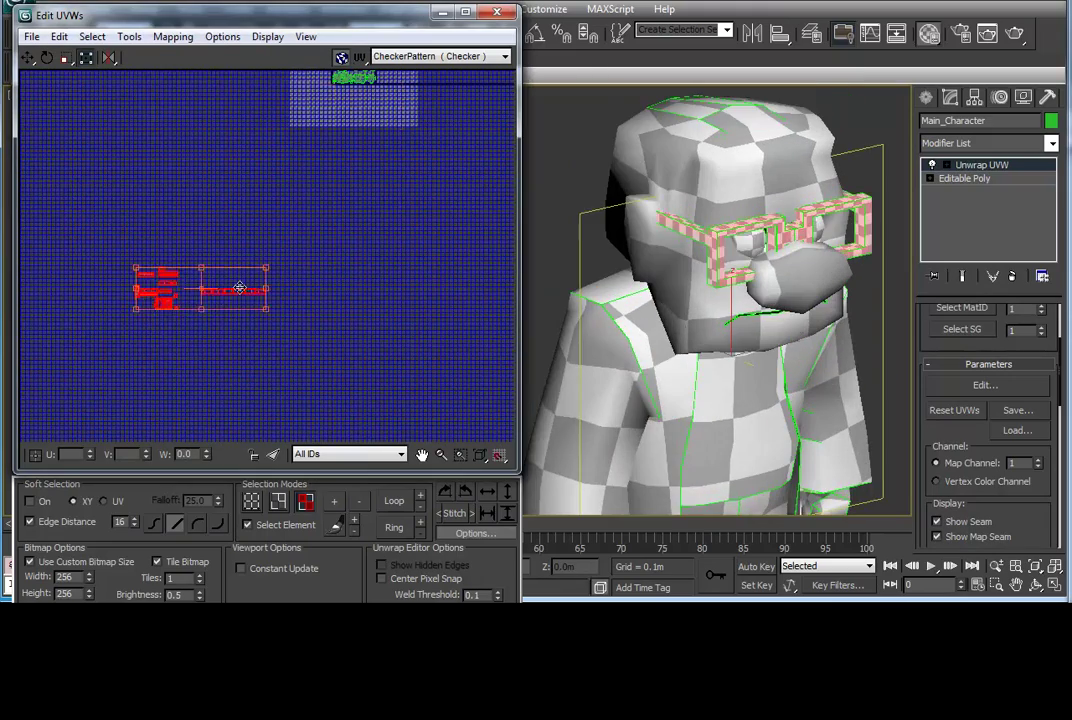
scroll(240, 288, up, 2)
scroll(306, 299, up, 2)
scroll(300, 300, up, 2)
scroll(301, 244, up, 3)
scroll(300, 242, down, 3)
scroll(285, 265, down, 3)
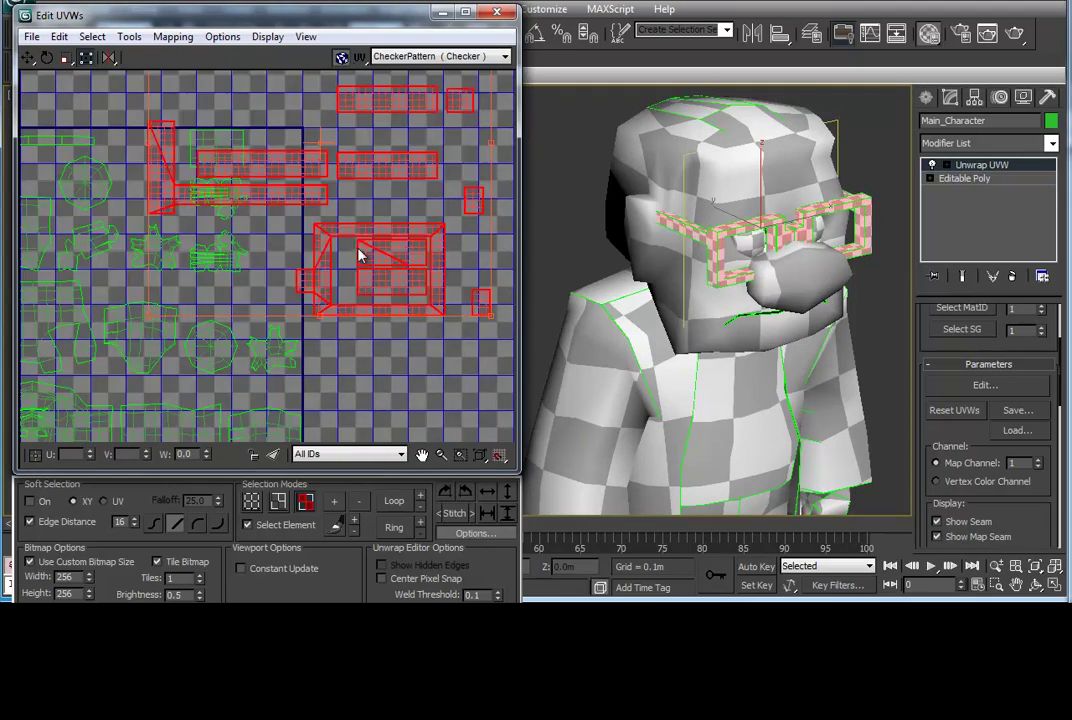
scroll(150, 285, up, 3)
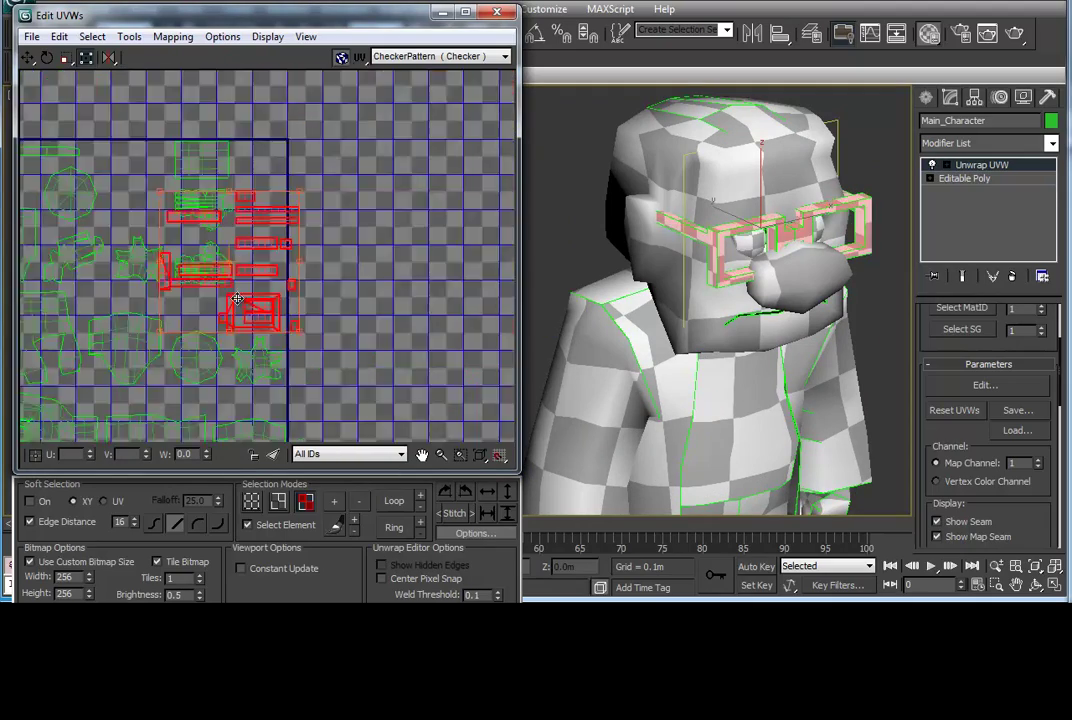